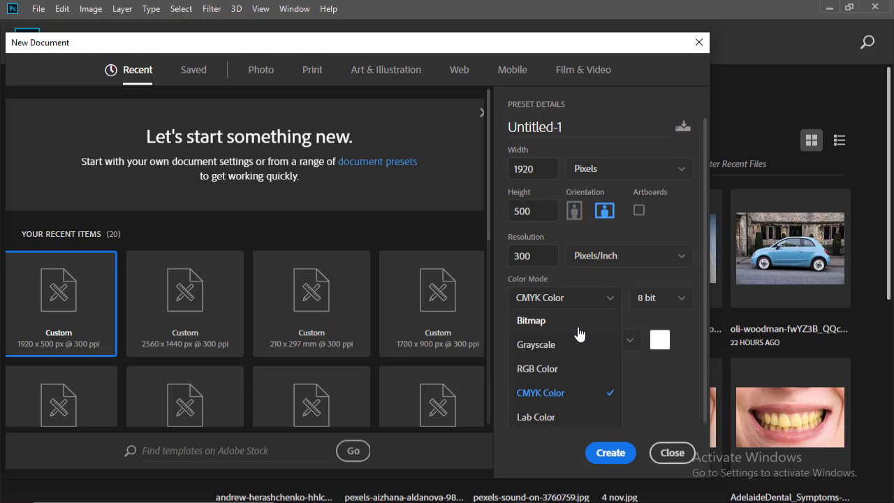
- Create a new 1920 × 500 pixel document at 300 pixels/inch in RGB Color mode with a white background
{"action": "left_click", "coordinate": [551, 370]}
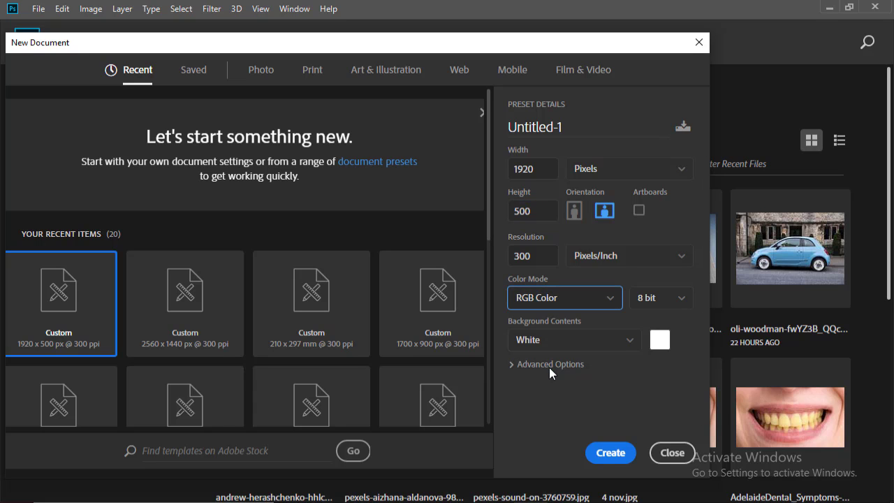
{"action": "left_click", "coordinate": [610, 453]}
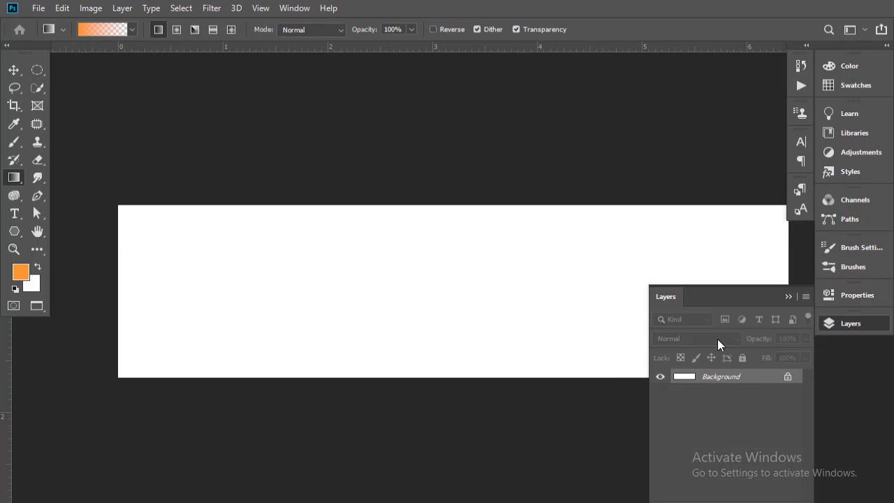
{"action": "left_click", "coordinate": [787, 296]}
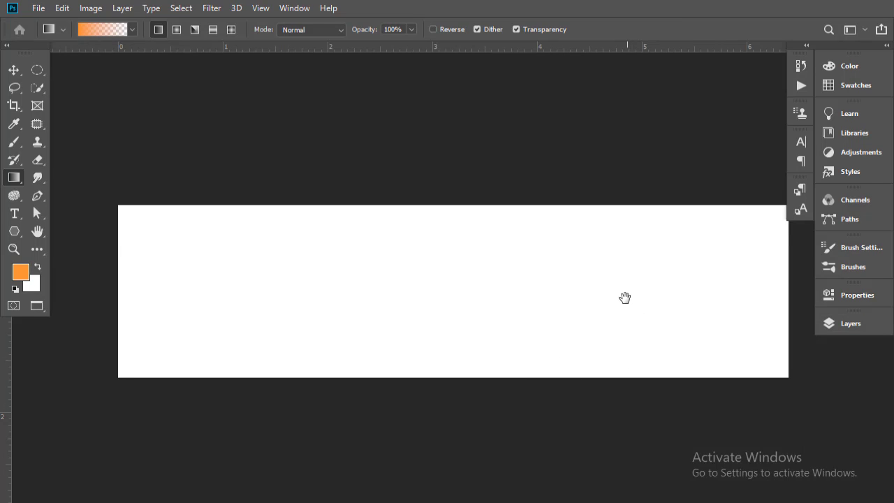
{"action": "left_click_drag", "start_coordinate": [624, 297], "coordinate": [604, 303]}
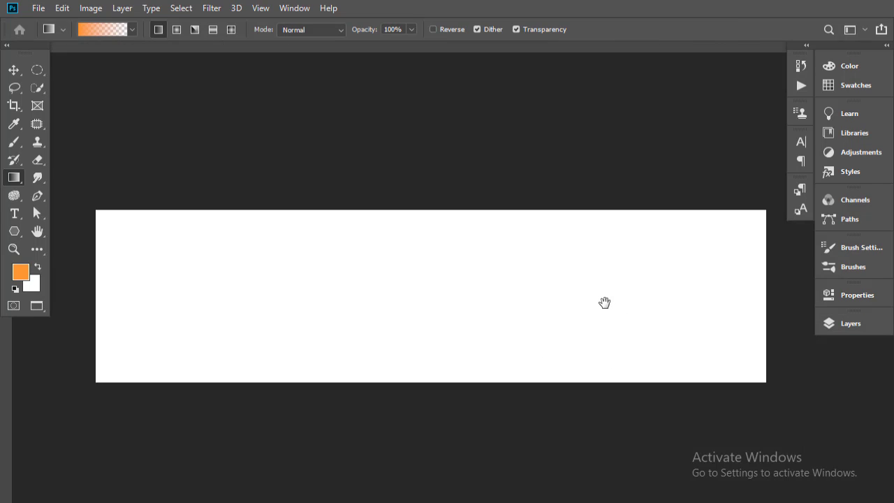
- Place the stadium image "1" from New folder (2) as an embedded object in the document
{"action": "left_click", "coordinate": [14, 70]}
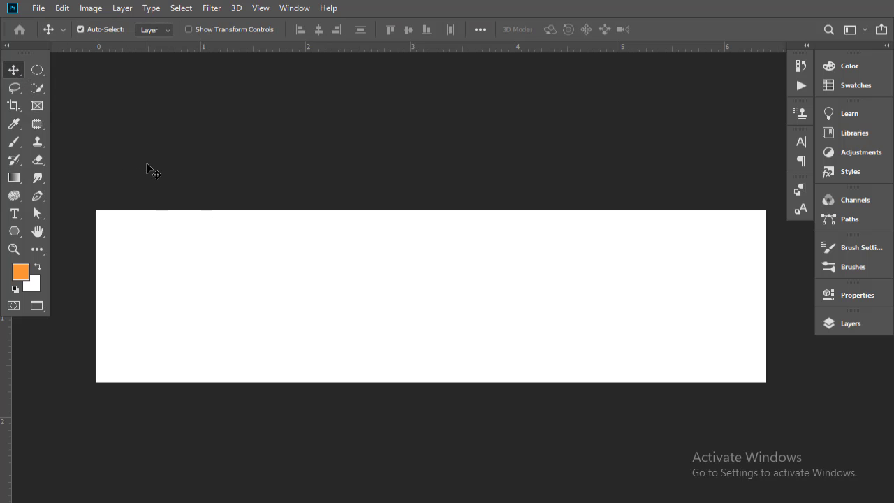
{"action": "left_click", "coordinate": [39, 7]}
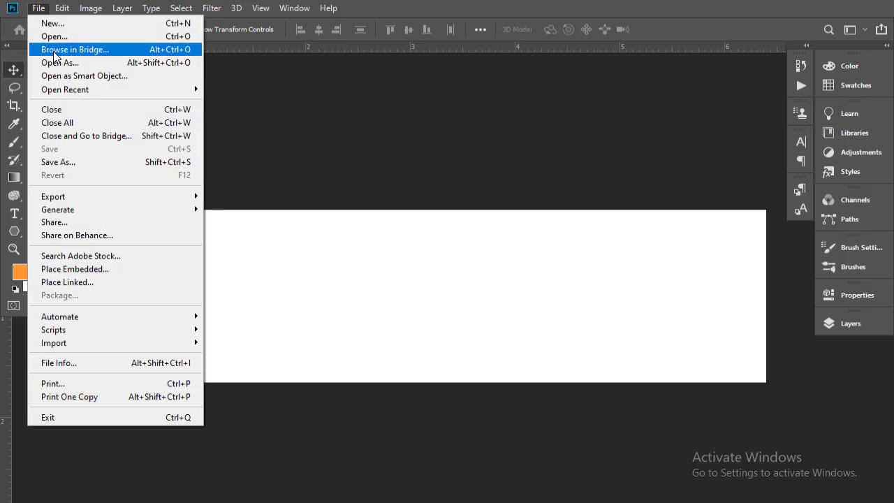
{"action": "left_click", "coordinate": [92, 268]}
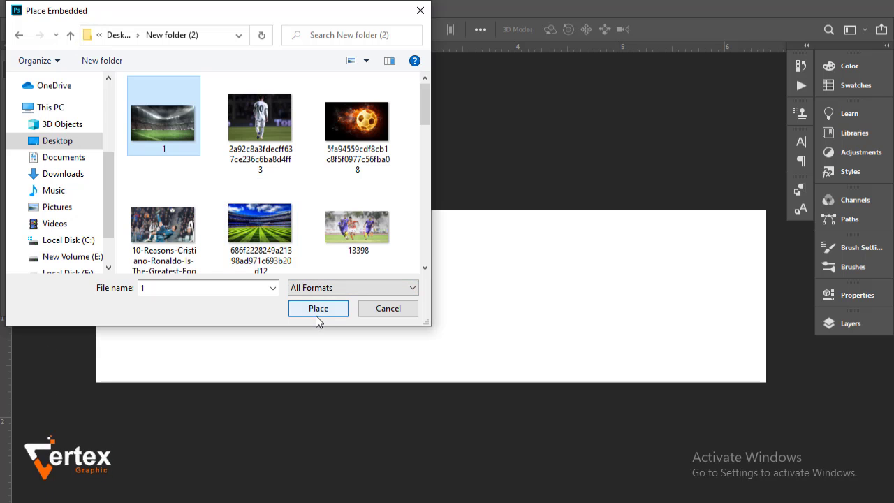
{"action": "left_click", "coordinate": [319, 314]}
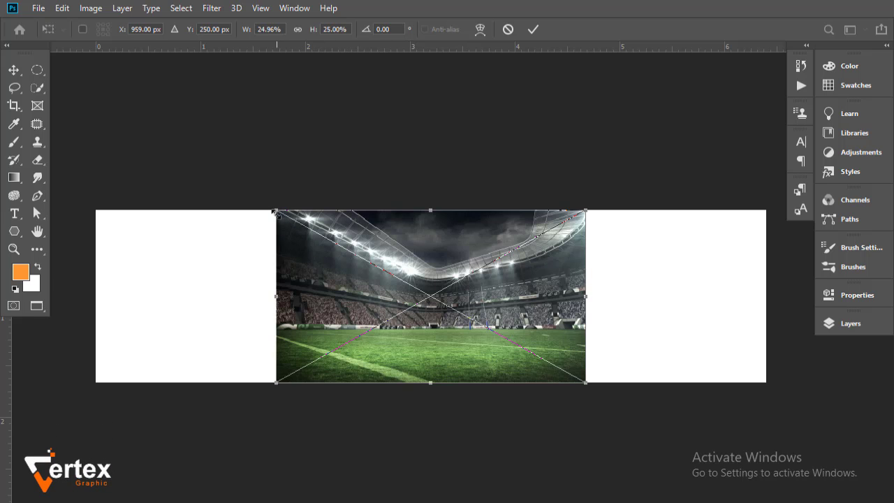
- Scale the stadium image to about 54.65% wide and 51.3% high, centre it horizontally over the whole canvas, and commit the transform
{"action": "left_click_drag", "start_coordinate": [277, 209], "coordinate": [59, 85]}
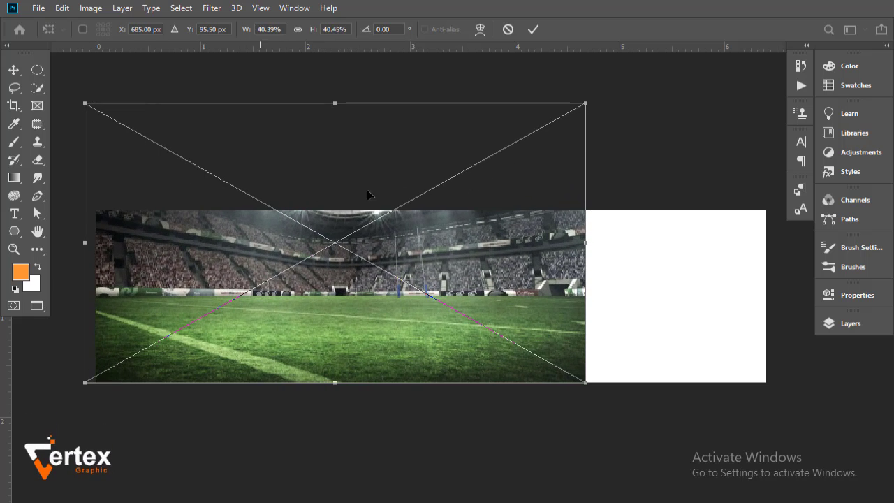
{"action": "left_click_drag", "start_coordinate": [584, 101], "coordinate": [689, 53]}
{"action": "left_click_drag", "start_coordinate": [605, 163], "coordinate": [618, 210]}
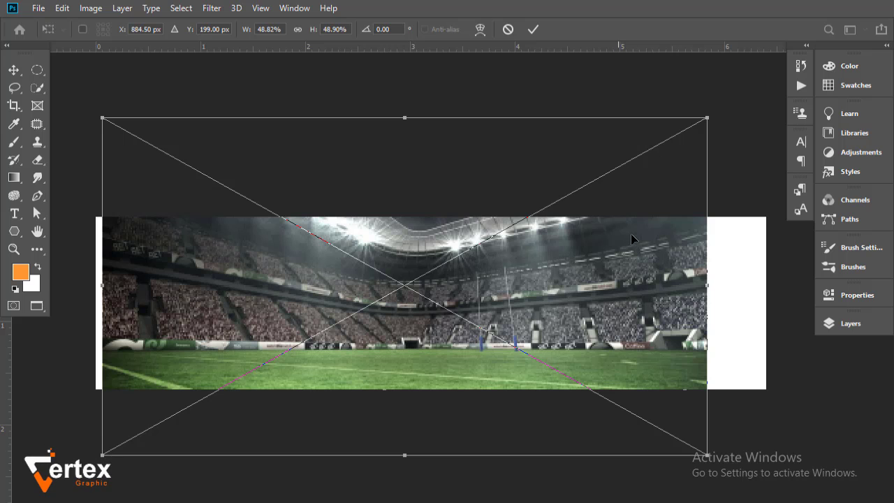
{"action": "left_click_drag", "start_coordinate": [713, 287], "coordinate": [775, 288]}
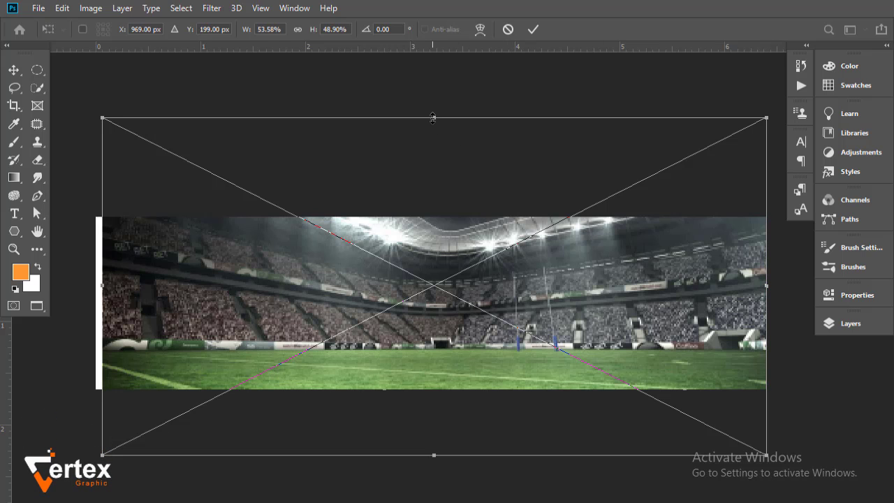
{"action": "left_click_drag", "start_coordinate": [434, 118], "coordinate": [434, 102]}
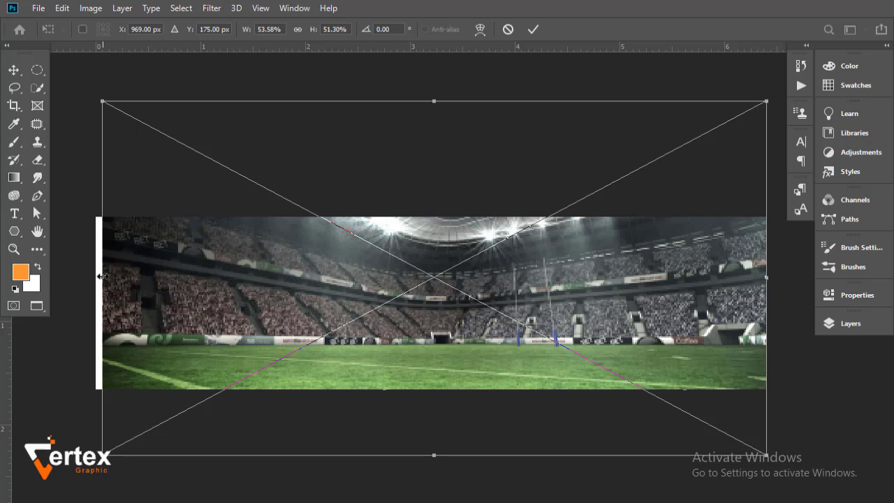
{"action": "left_click_drag", "start_coordinate": [102, 276], "coordinate": [90, 271]}
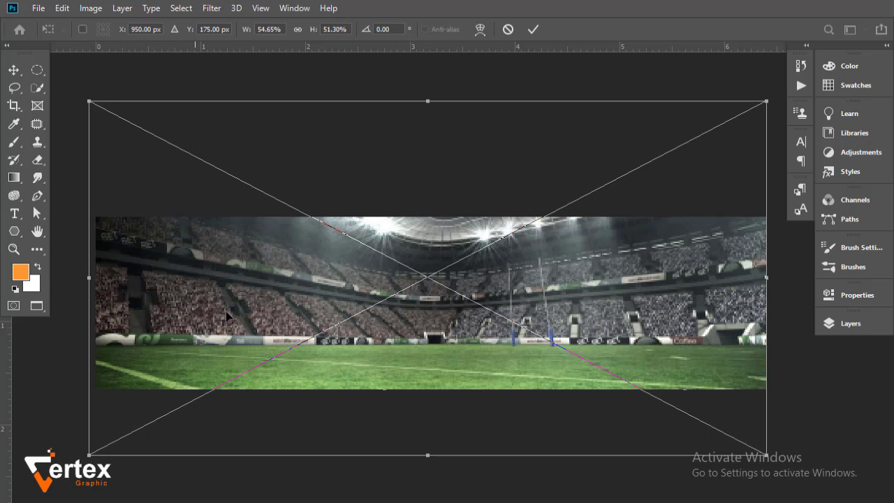
{"action": "mouse_move", "coordinate": [405, 356]}
{"action": "left_mouse_down"}
{"action": "mouse_move", "coordinate": [400, 308]}
{"action": "mouse_move", "coordinate": [412, 399]}
{"action": "mouse_move", "coordinate": [410, 342]}
{"action": "mouse_move", "coordinate": [405, 364]}
{"action": "left_mouse_up"}
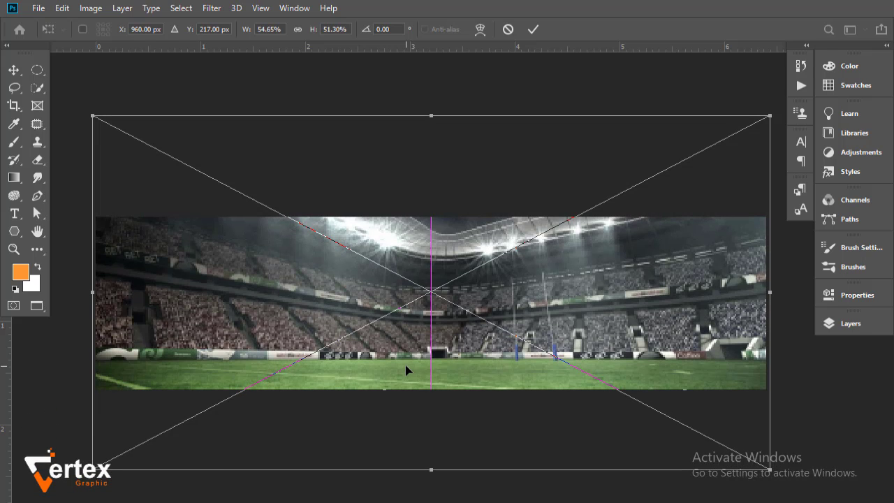
{"action": "key", "text": "Return"}
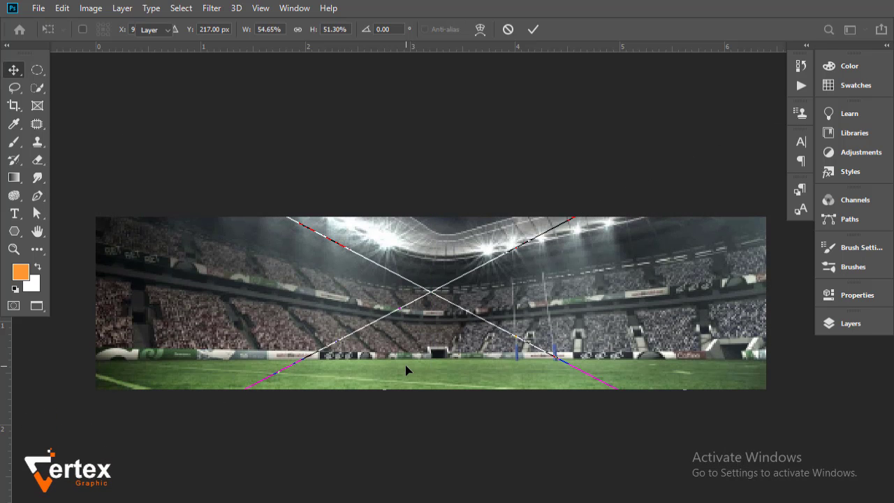
- Apply a Gaussian Blur with a radius of 8.4 pixels to the stadium layer
{"action": "left_click", "coordinate": [478, 288], "text": "ctrl"}
{"action": "left_click", "coordinate": [483, 329], "text": "ctrl"}
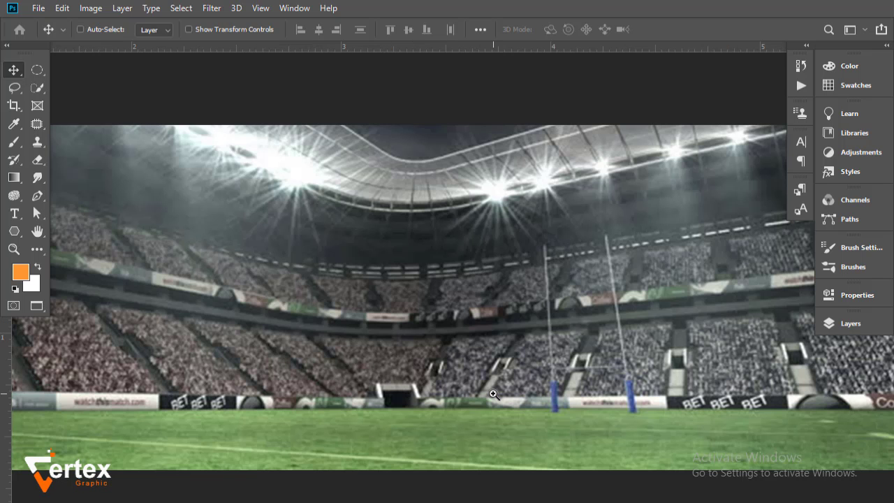
{"action": "left_click", "coordinate": [493, 395], "text": "alt"}
{"action": "left_click", "coordinate": [494, 392], "text": "alt"}
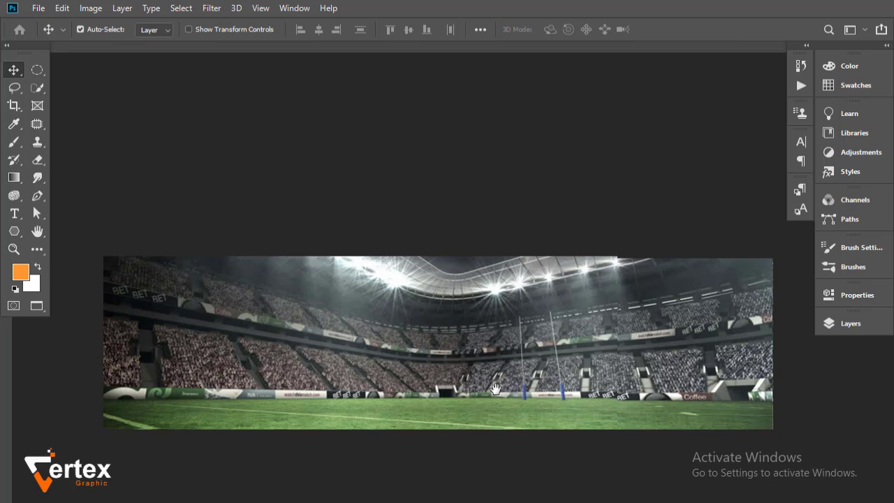
{"action": "left_click_drag", "start_coordinate": [495, 388], "coordinate": [478, 359]}
{"action": "key", "text": "ctrl+r"}
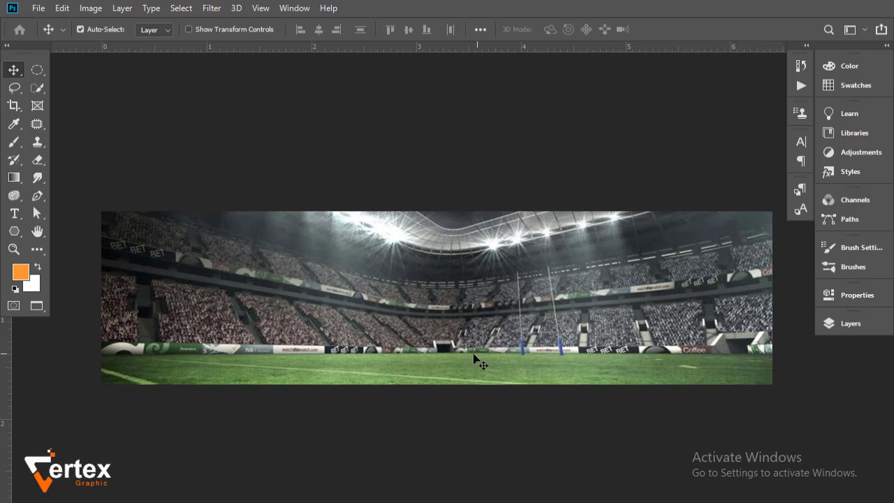
{"action": "left_click", "coordinate": [213, 9]}
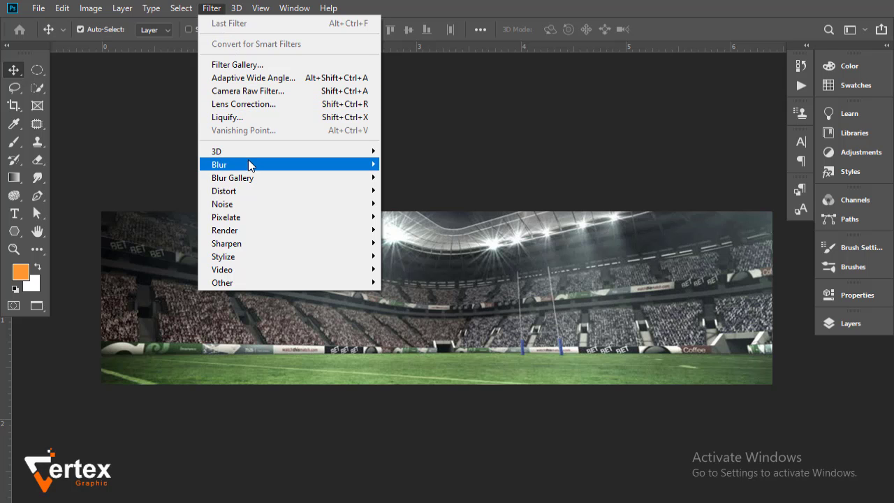
{"action": "left_click", "coordinate": [416, 217]}
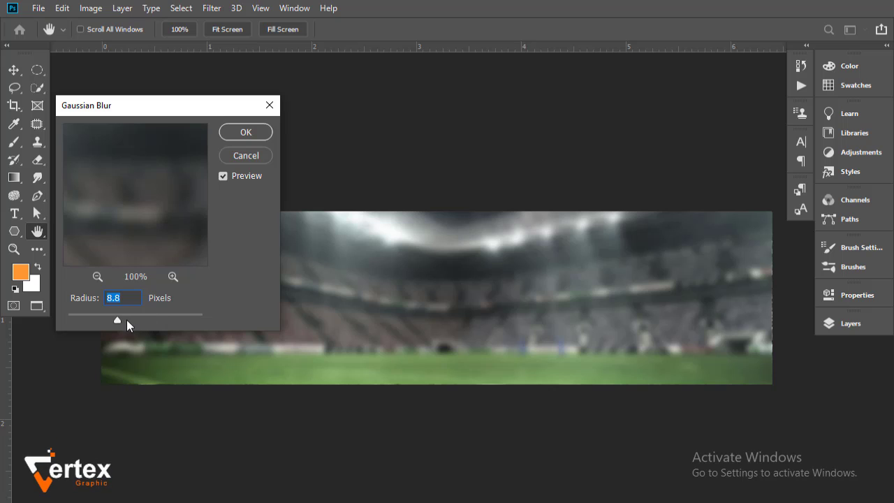
{"action": "left_click_drag", "start_coordinate": [116, 320], "coordinate": [116, 320]}
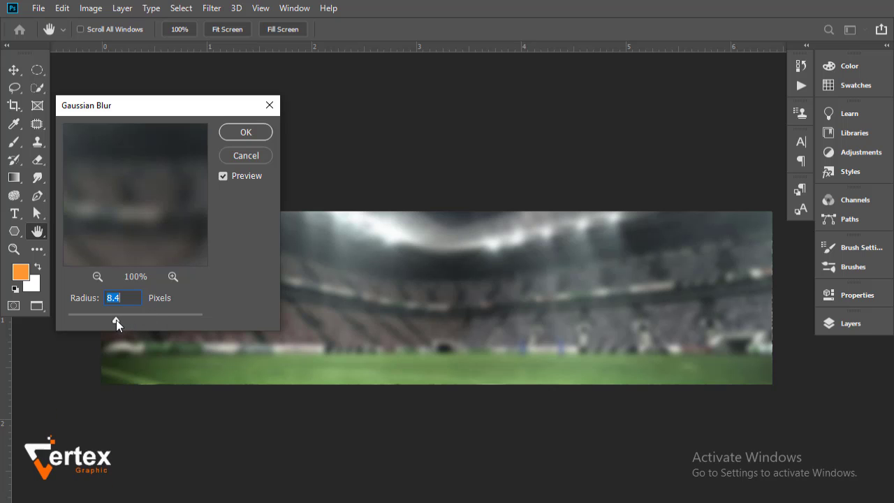
{"action": "left_click", "coordinate": [245, 133]}
{"action": "key", "text": "v"}
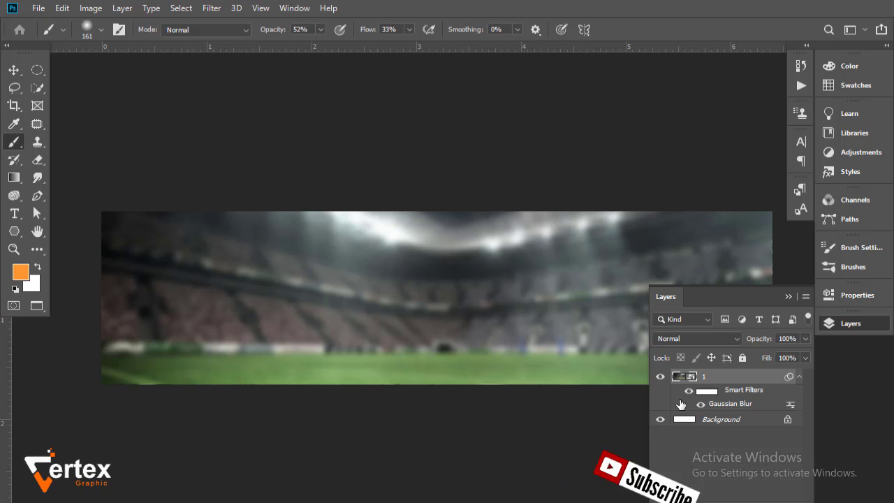
{"action": "left_click", "coordinate": [788, 297]}
- Place the red sunset sky image from New folder (2) as an embedded object above the blurred stadium
{"action": "left_click", "coordinate": [14, 70]}
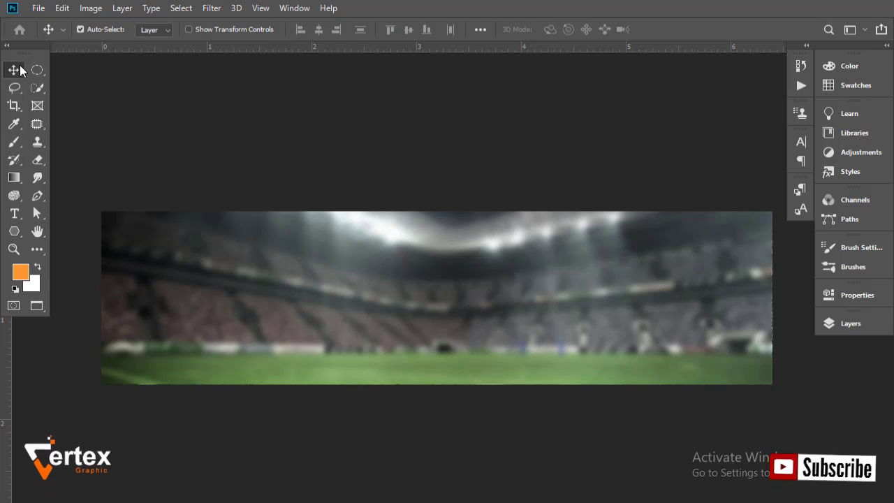
{"action": "left_click", "coordinate": [41, 7]}
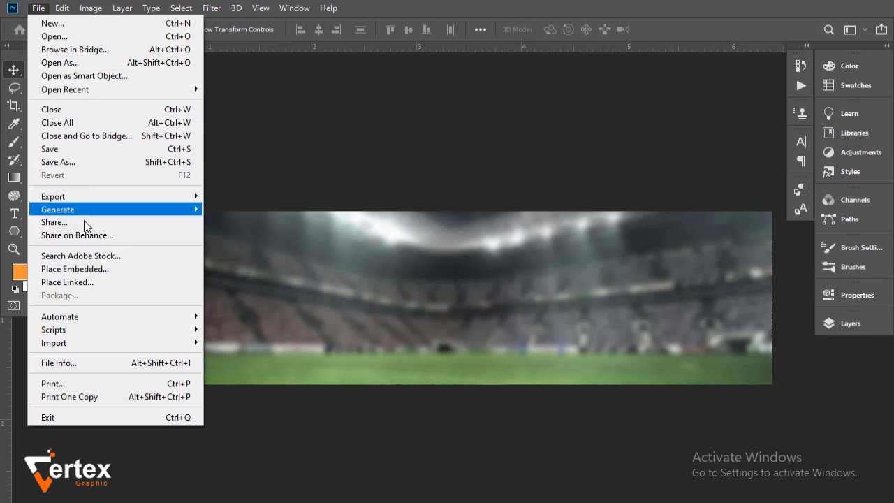
{"action": "left_click", "coordinate": [82, 269]}
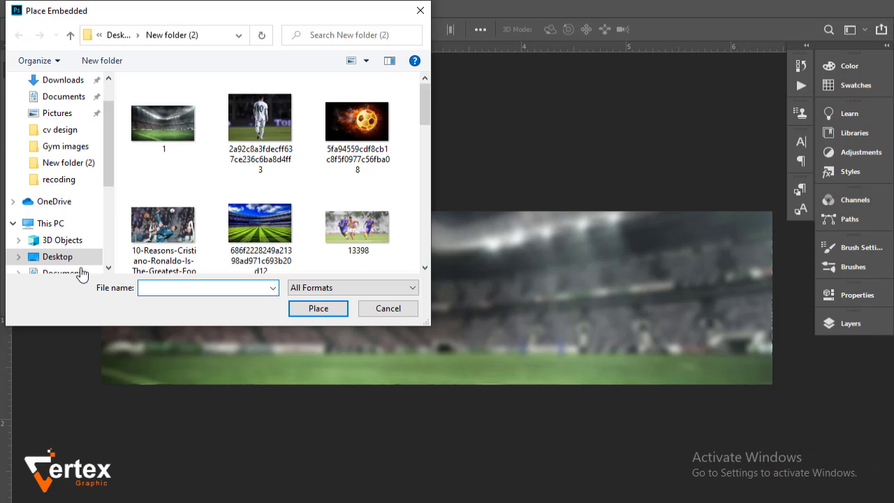
{"action": "scroll", "coordinate": [241, 185], "scroll_direction": "down", "scroll_amount": 5}
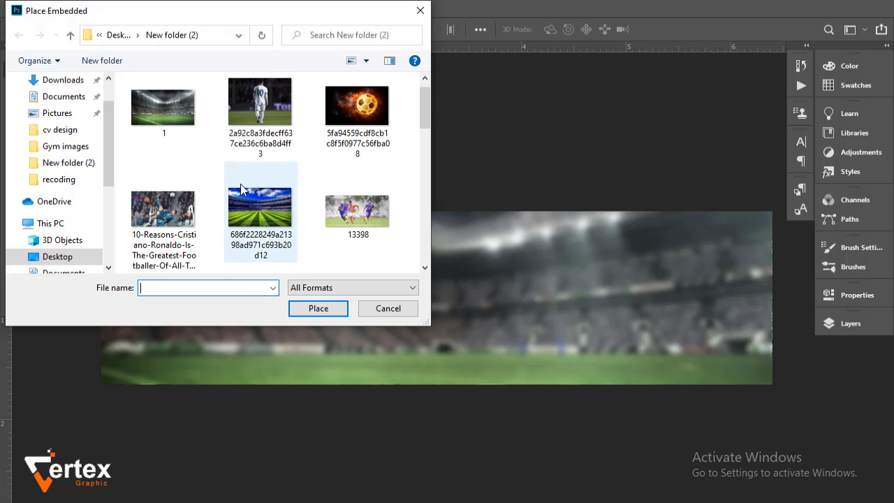
{"action": "scroll", "coordinate": [241, 184], "scroll_direction": "down", "scroll_amount": 3}
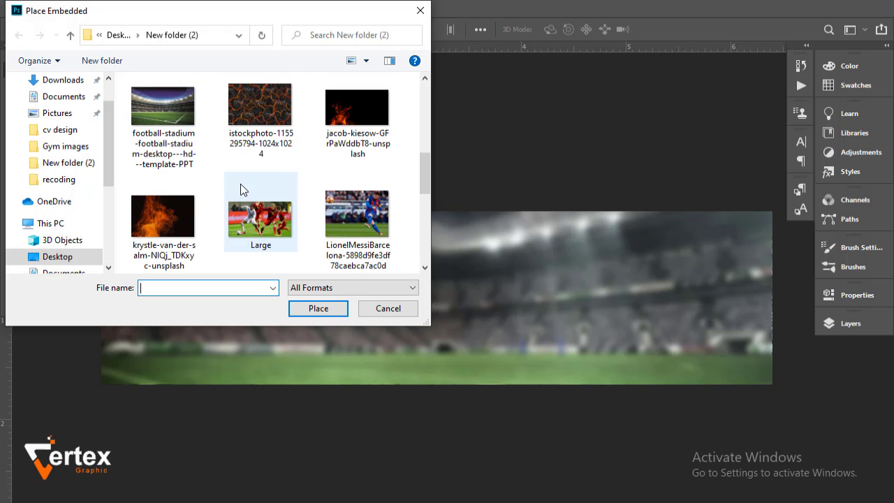
{"action": "scroll", "coordinate": [241, 185], "scroll_direction": "down", "scroll_amount": 3}
{"action": "scroll", "coordinate": [240, 184], "scroll_direction": "down", "scroll_amount": 3}
{"action": "left_click", "coordinate": [264, 99]}
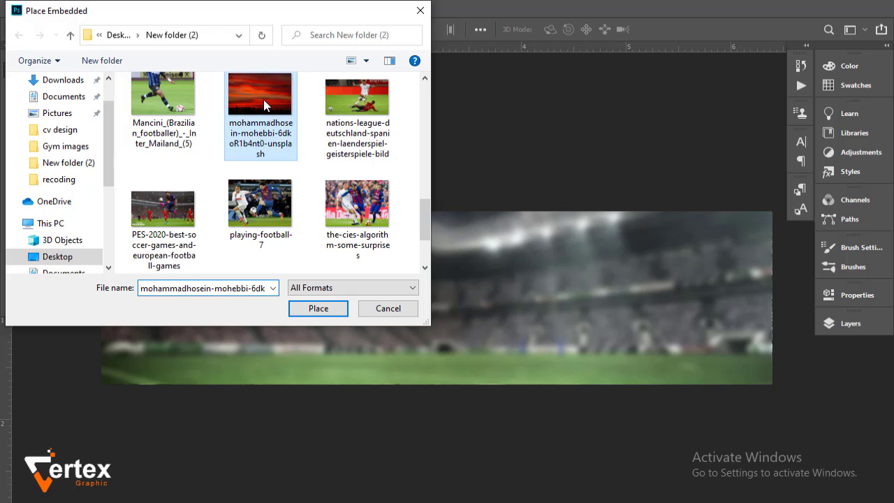
{"action": "left_click", "coordinate": [318, 309]}
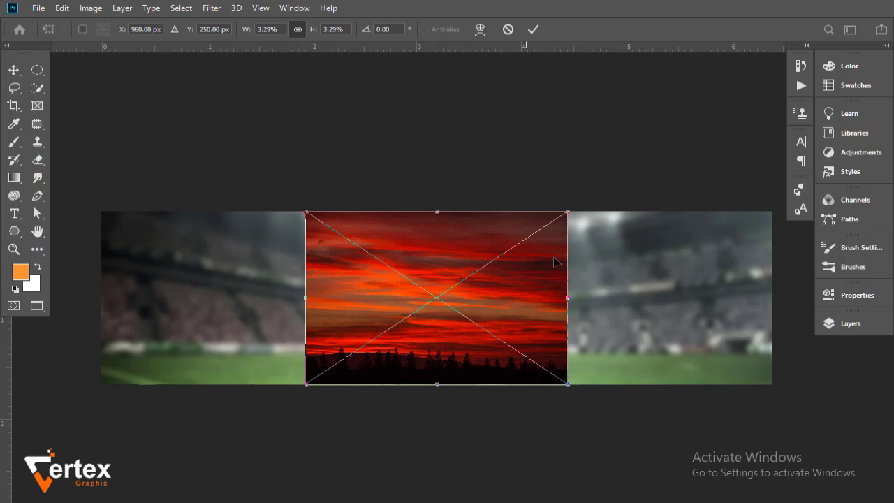
- Scale the sunset sky image to about 8.68% wide and 7.31% high, position it over the whole canvas, and commit the transform
{"action": "left_click_drag", "start_coordinate": [569, 386], "coordinate": [660, 476]}
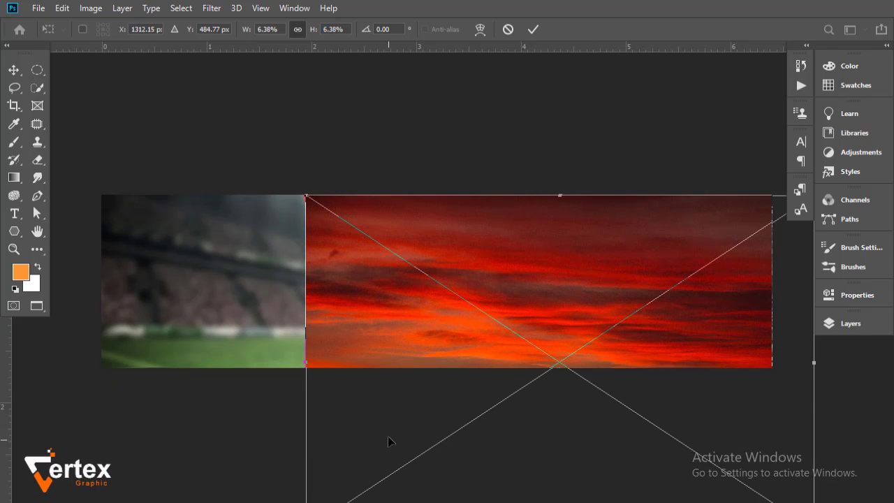
{"action": "left_click_drag", "start_coordinate": [389, 439], "coordinate": [183, 396]}
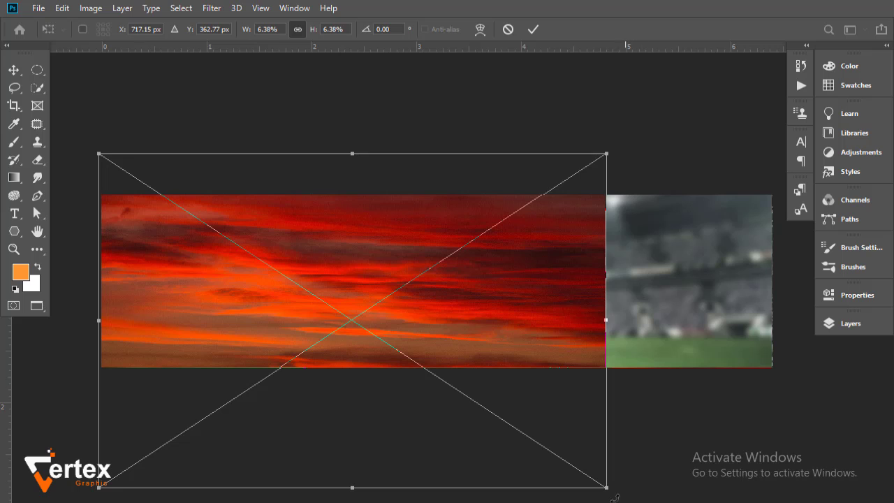
{"action": "left_click_drag", "start_coordinate": [612, 491], "coordinate": [790, 491]}
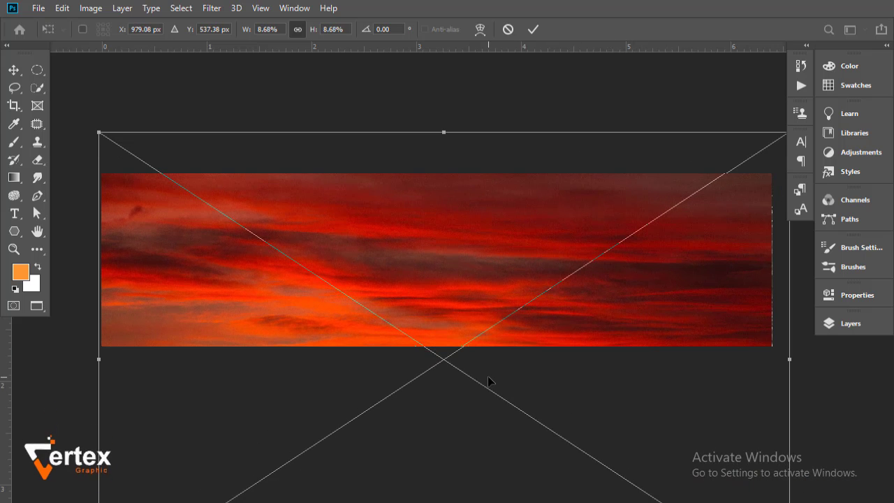
{"action": "scroll", "coordinate": [487, 381], "scroll_direction": "down", "scroll_amount": 2}
{"action": "left_click_drag", "start_coordinate": [462, 330], "coordinate": [455, 307]}
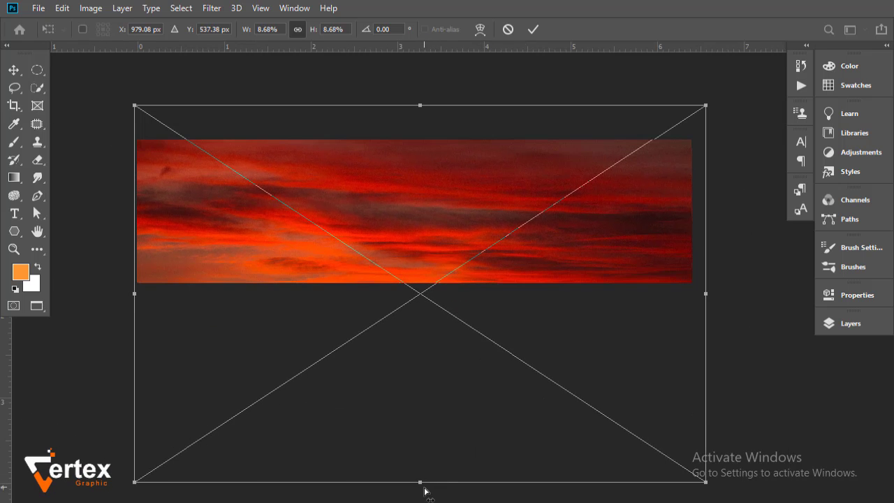
{"action": "left_click_drag", "start_coordinate": [422, 485], "coordinate": [426, 423]}
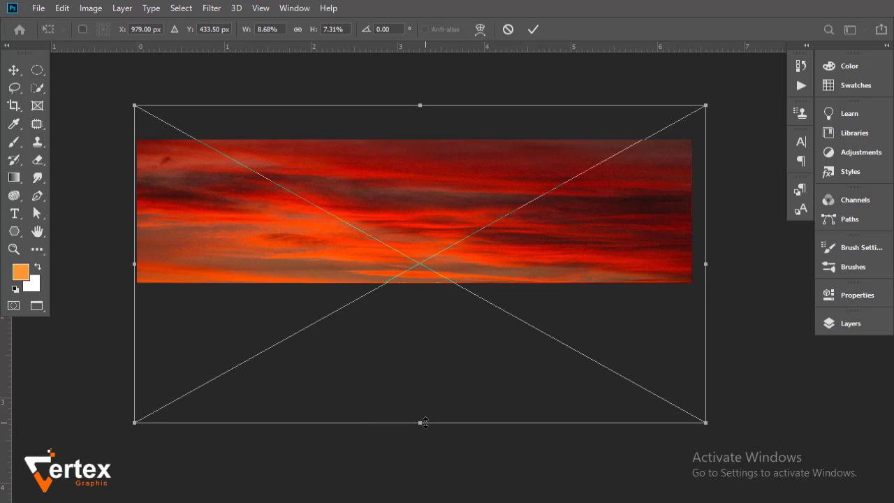
{"action": "key", "text": "Return"}
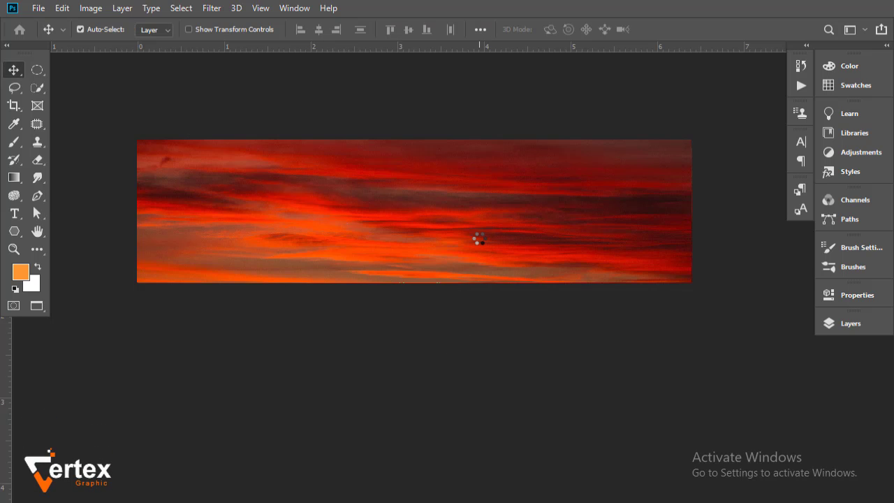
- Set the sunset sky layer's blend mode to Multiply and its opacity to 88%
{"action": "mouse_move", "coordinate": [481, 239]}
{"action": "left_mouse_down"}
{"action": "mouse_move", "coordinate": [495, 242]}
{"action": "mouse_move", "coordinate": [483, 243]}
{"action": "left_mouse_up"}
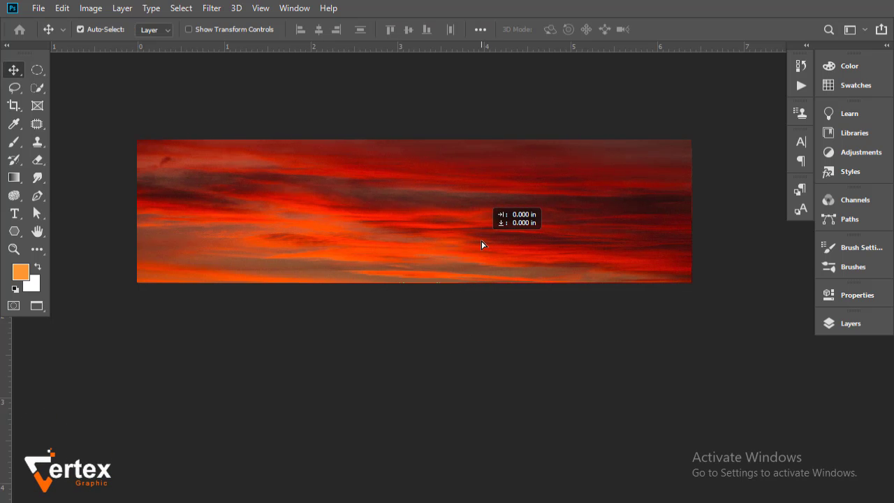
{"action": "key", "text": "ctrl"}
{"action": "left_click_drag", "start_coordinate": [492, 283], "coordinate": [517, 322]}
{"action": "left_click", "coordinate": [833, 324]}
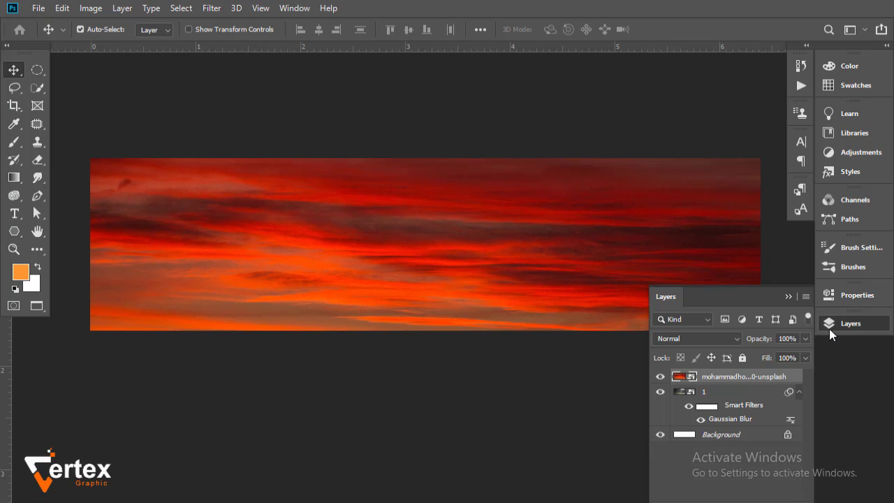
{"action": "left_click", "coordinate": [736, 341]}
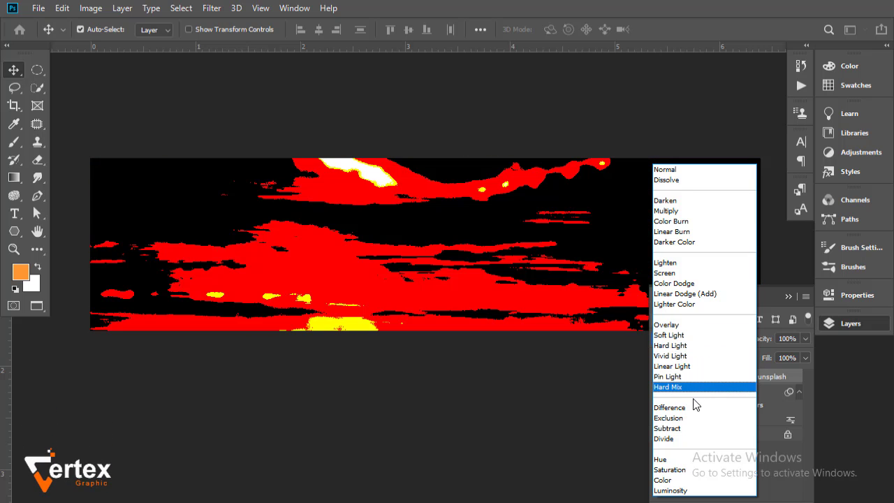
{"action": "left_click", "coordinate": [677, 214]}
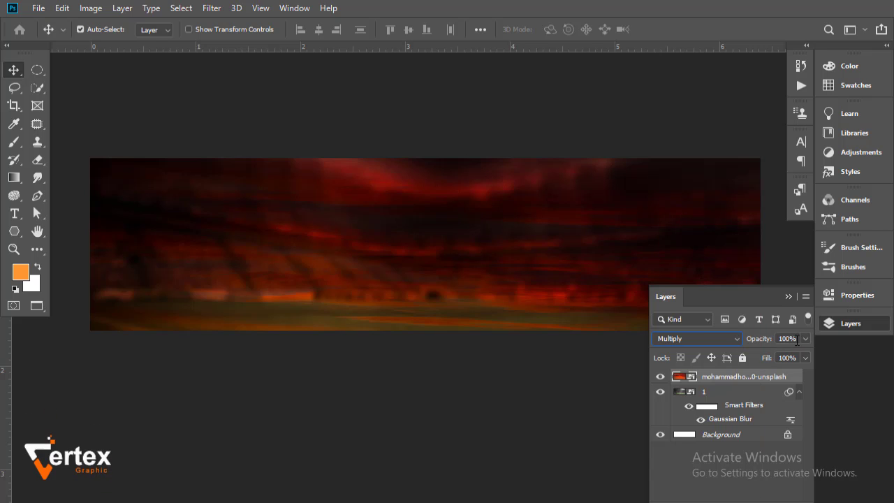
{"action": "left_click_drag", "start_coordinate": [804, 341], "coordinate": [792, 357]}
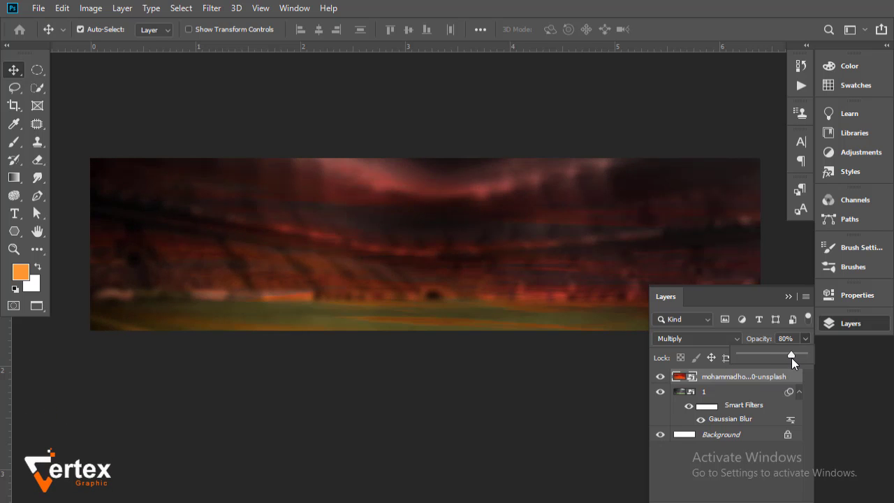
{"action": "left_click", "coordinate": [737, 339]}
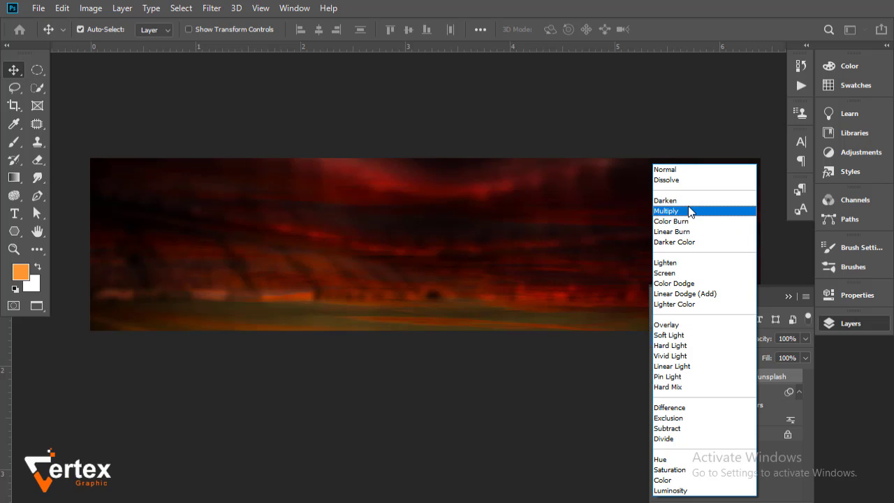
{"action": "left_click", "coordinate": [689, 211]}
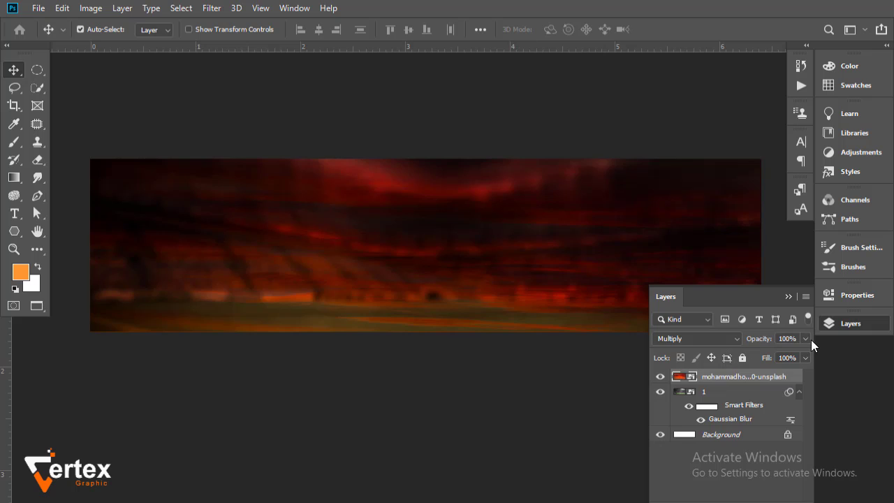
{"action": "left_click_drag", "start_coordinate": [804, 356], "coordinate": [796, 357]}
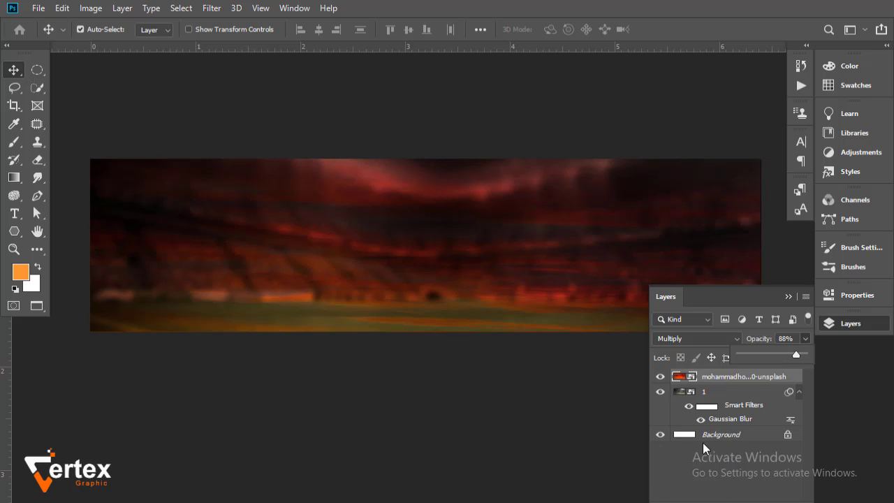
- Add a layer mask to the sunset sky layer and try the Eraser on it along the pitch
{"action": "left_click", "coordinate": [730, 496]}
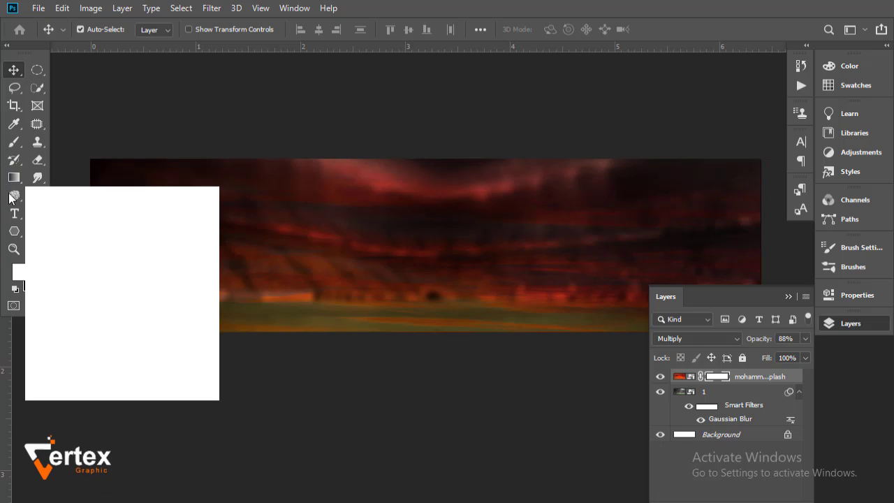
{"action": "left_click", "coordinate": [36, 164]}
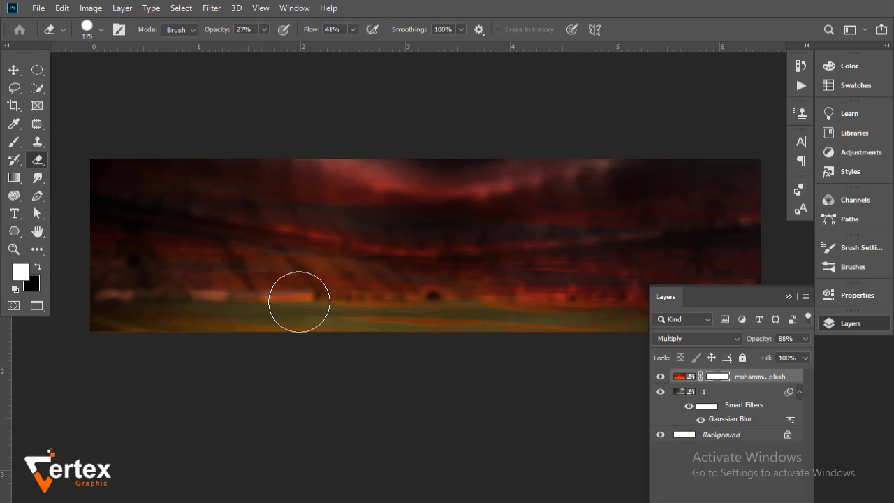
{"action": "mouse_move", "coordinate": [299, 301]}
{"action": "left_mouse_down"}
{"action": "mouse_move", "coordinate": [367, 318]}
{"action": "mouse_move", "coordinate": [512, 319]}
{"action": "left_mouse_up"}
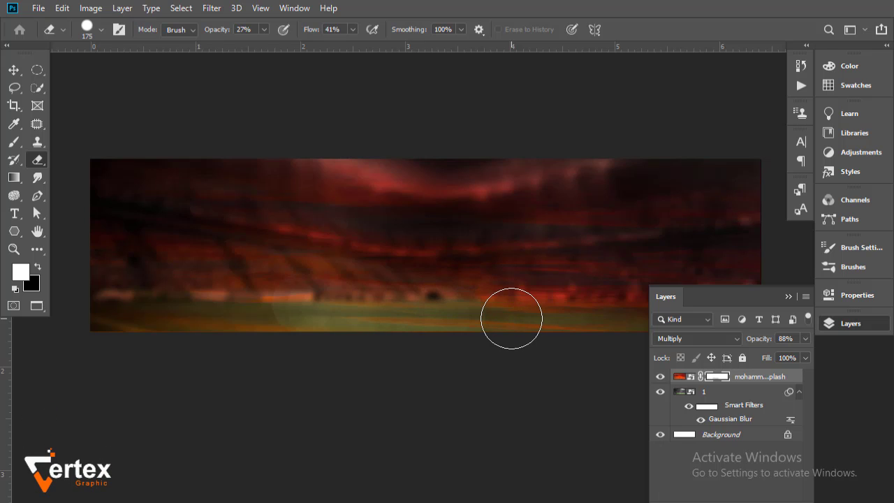
{"action": "key", "text": "ctrl+z"}
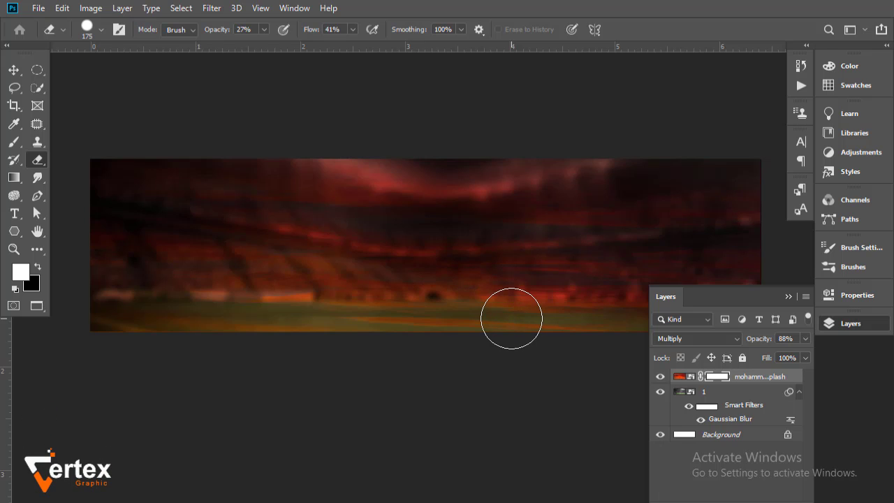
- Paint black on the sunset layer's mask along the pitch with a soft brush at 39% opacity and 33% flow
{"action": "left_click", "coordinate": [17, 145]}
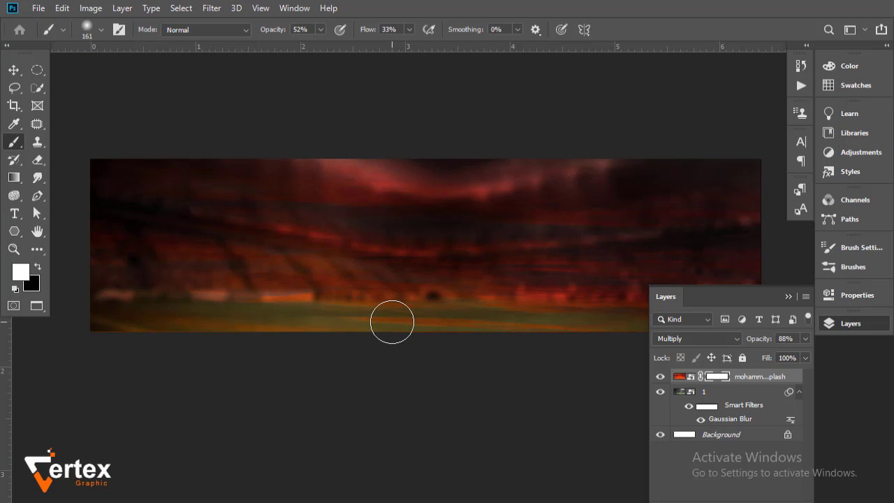
{"action": "key", "text": "x"}
{"action": "left_click_drag", "start_coordinate": [395, 331], "coordinate": [521, 328]}
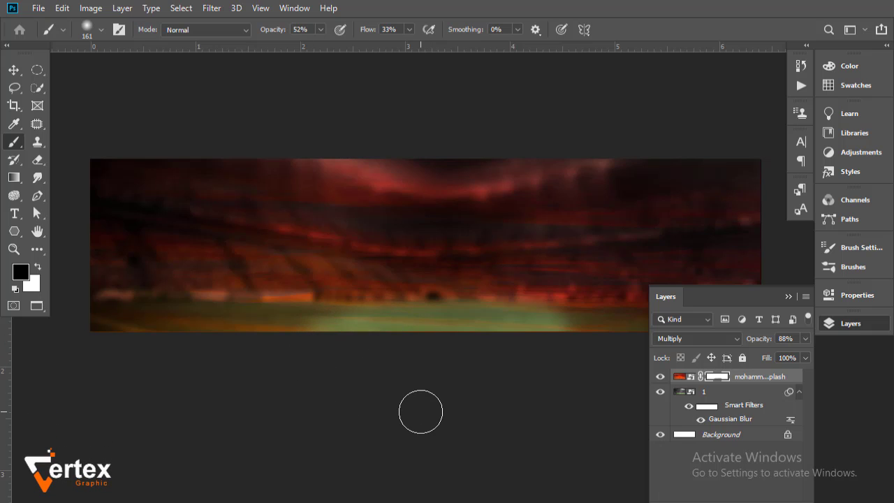
{"action": "key", "text": "ctrl+z"}
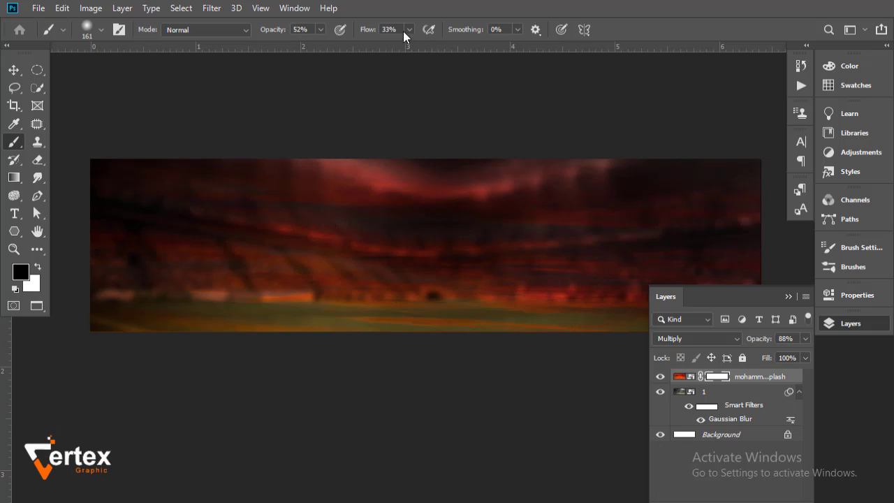
{"action": "left_click", "coordinate": [320, 30]}
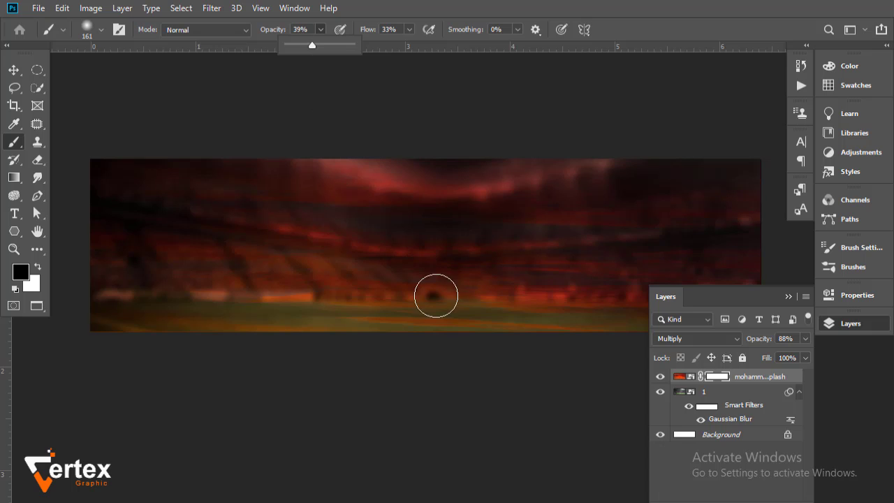
{"action": "key", "text": "ctrl+space"}
{"action": "left_click_drag", "start_coordinate": [220, 242], "coordinate": [633, 410]}
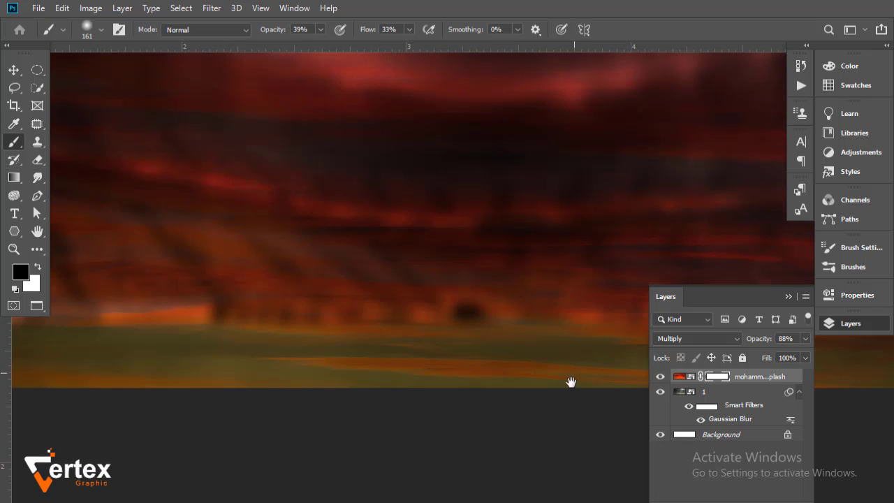
{"action": "left_click_drag", "start_coordinate": [571, 382], "coordinate": [568, 393]}
{"action": "mouse_move", "coordinate": [457, 384]}
{"action": "left_mouse_down"}
{"action": "mouse_move", "coordinate": [278, 382]}
{"action": "mouse_move", "coordinate": [141, 399]}
{"action": "left_mouse_up"}
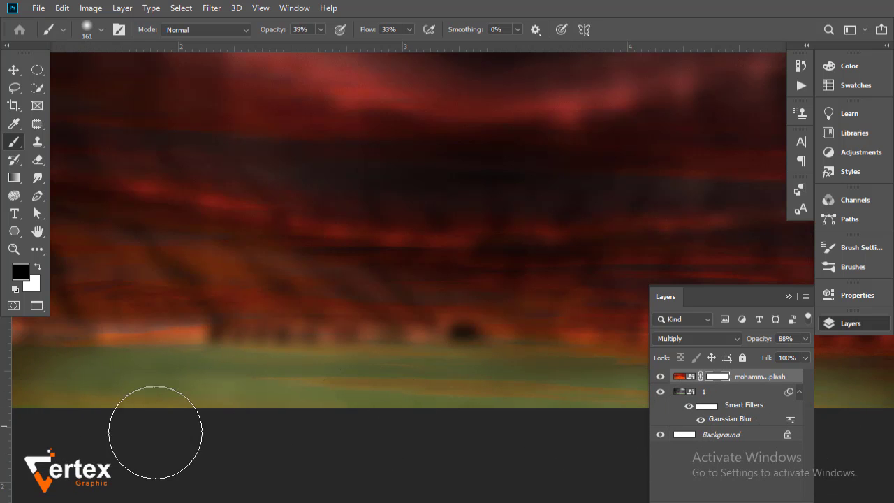
- Bring the whole banner back into view and undock the Layers panel, moving it away from most of the canvas
{"action": "left_click", "coordinate": [384, 312], "text": "ctrl+alt"}
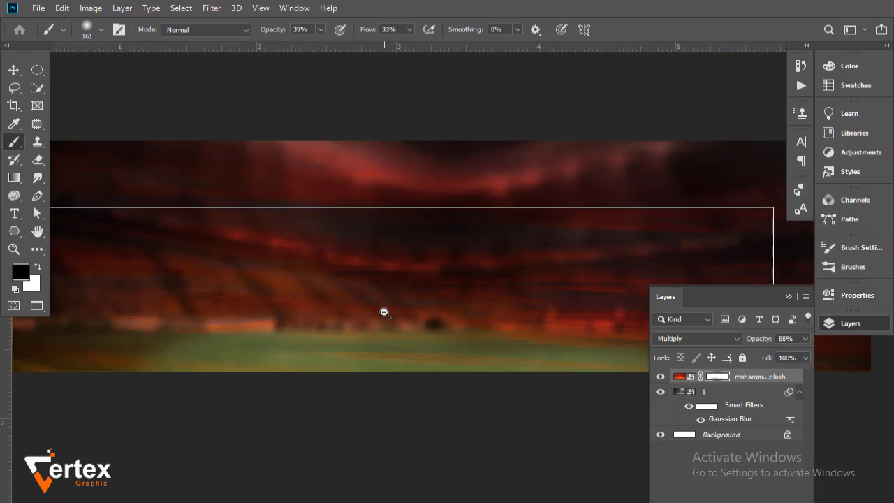
{"action": "left_click", "coordinate": [384, 313], "text": "ctrl+alt"}
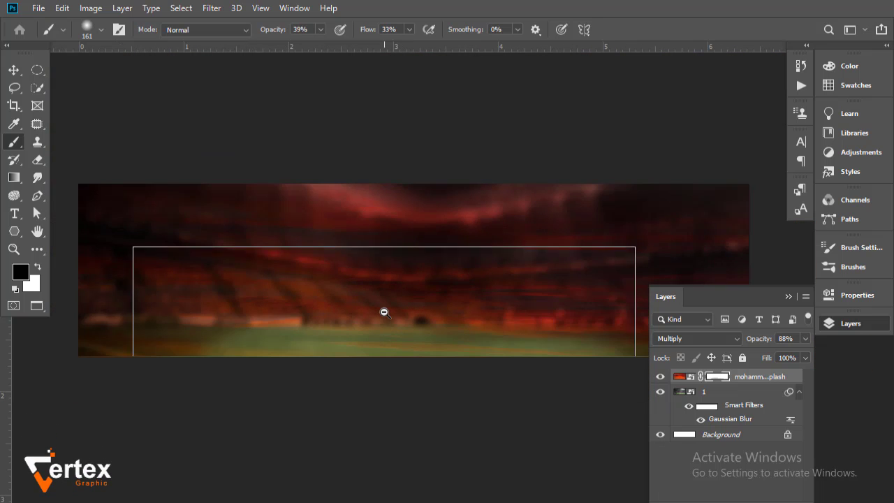
{"action": "left_click", "coordinate": [385, 312], "text": "ctrl+alt"}
{"action": "mouse_move", "coordinate": [384, 313]}
{"action": "left_mouse_down"}
{"action": "mouse_move", "coordinate": [389, 347]}
{"action": "mouse_move", "coordinate": [375, 330]}
{"action": "mouse_move", "coordinate": [383, 324]}
{"action": "left_mouse_up"}
{"action": "left_click", "coordinate": [375, 330], "text": "ctrl"}
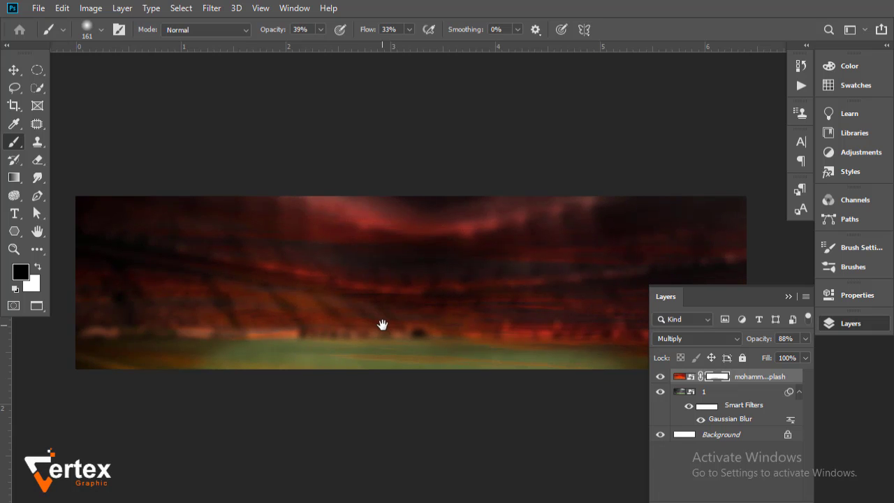
{"action": "mouse_move", "coordinate": [771, 304]}
{"action": "left_mouse_down"}
{"action": "mouse_move", "coordinate": [811, 359]}
{"action": "mouse_move", "coordinate": [851, 368]}
{"action": "mouse_move", "coordinate": [847, 355]}
{"action": "left_mouse_up"}
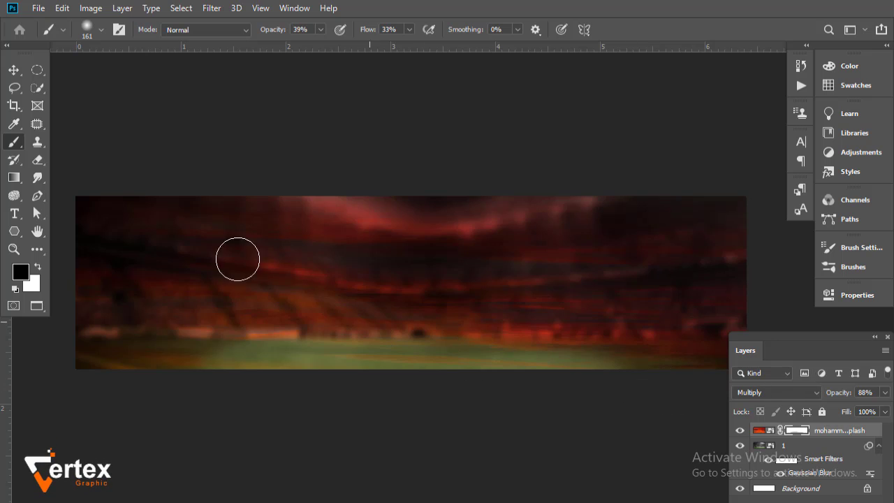
{"action": "left_click", "coordinate": [14, 70]}
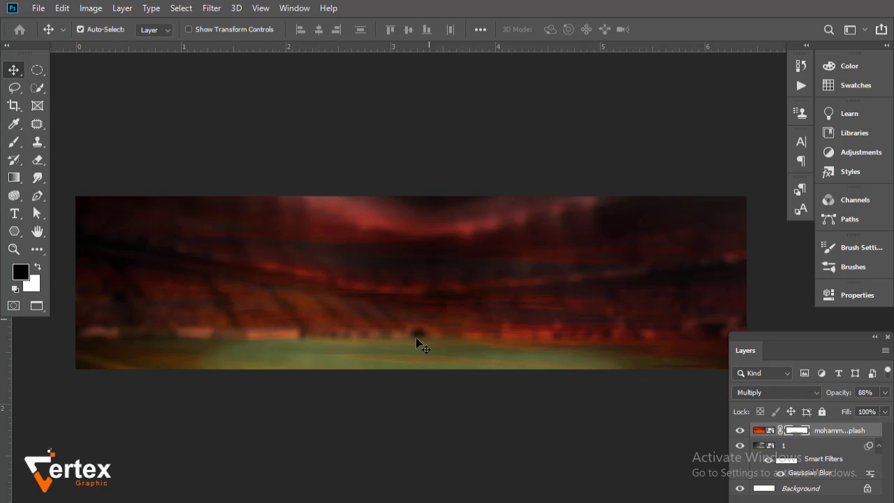
{"action": "left_click", "coordinate": [38, 8]}
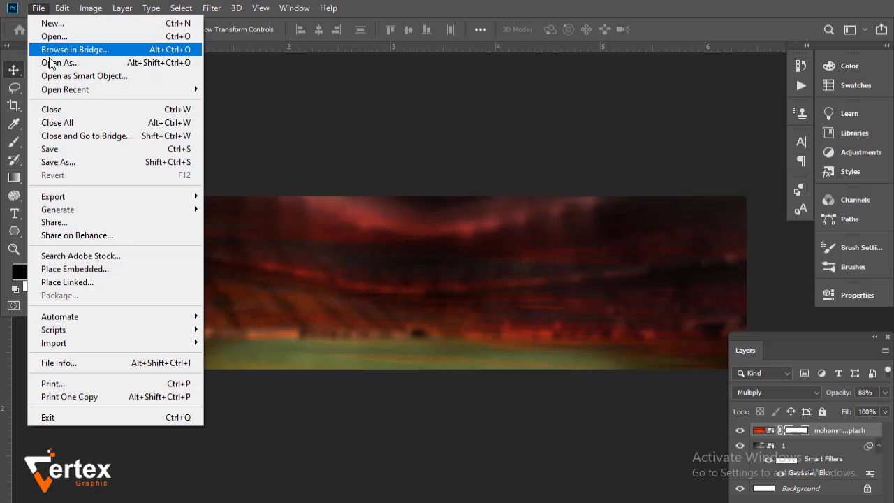
{"action": "left_click", "coordinate": [106, 269]}
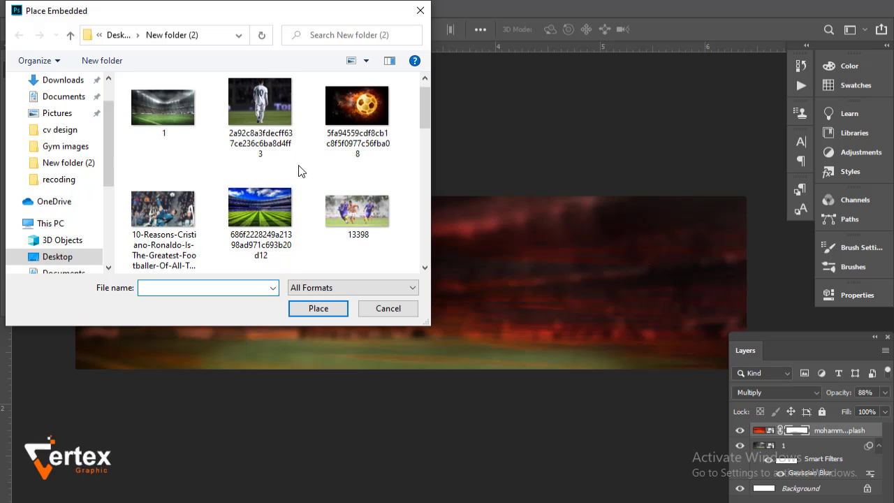
{"action": "scroll", "coordinate": [300, 171], "scroll_direction": "down", "scroll_amount": 2}
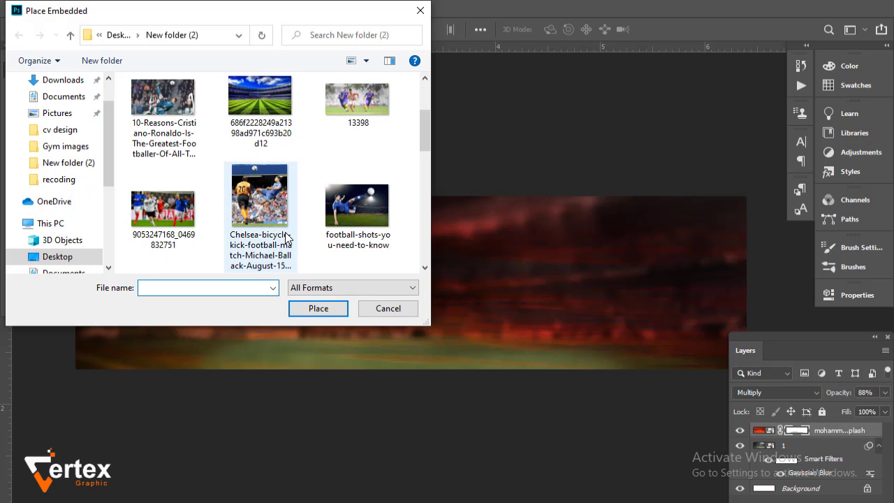
{"action": "left_click", "coordinate": [342, 111]}
{"action": "right_click", "coordinate": [342, 108]}
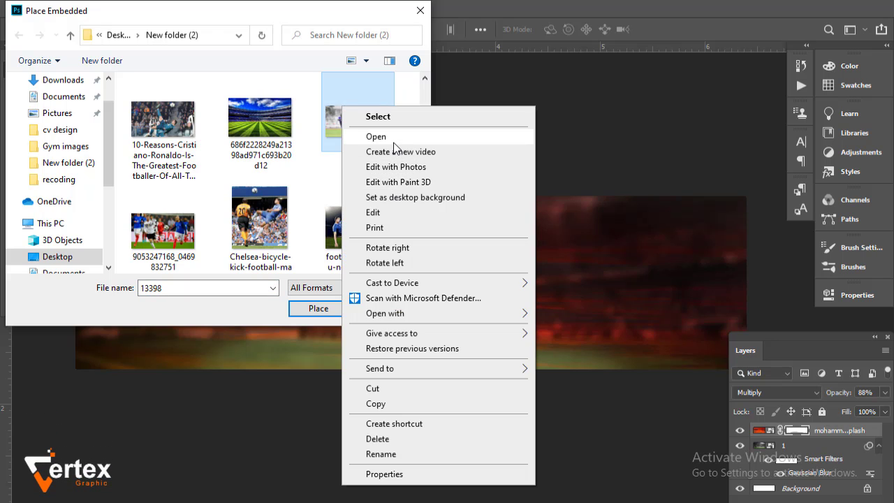
{"action": "left_click", "coordinate": [393, 137]}
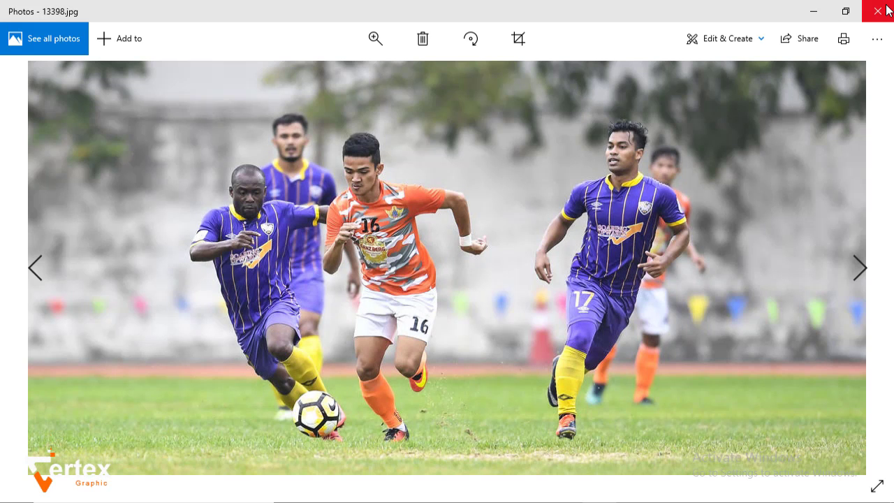
{"action": "left_click", "coordinate": [861, 269]}
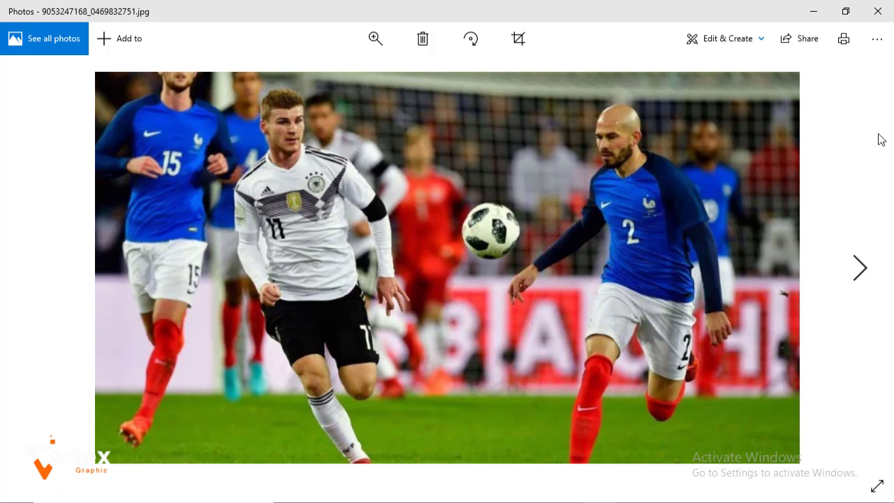
{"action": "left_click", "coordinate": [882, 14]}
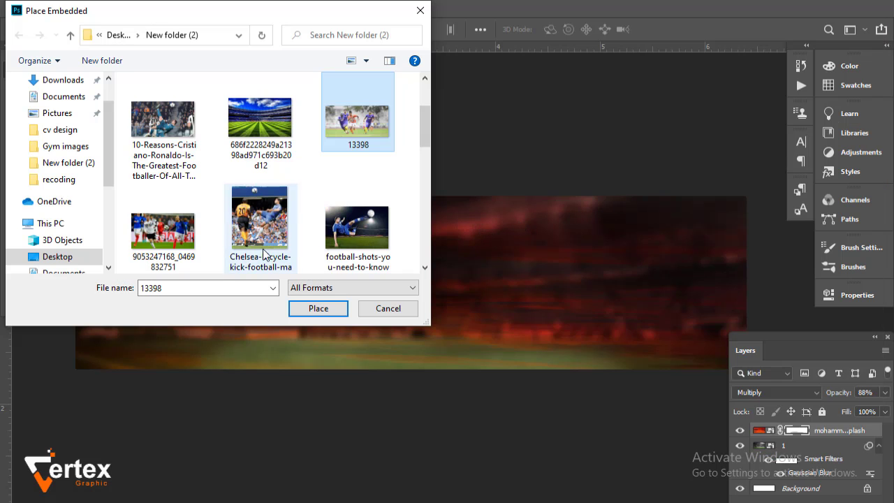
{"action": "left_click", "coordinate": [172, 234]}
{"action": "left_click", "coordinate": [326, 305]}
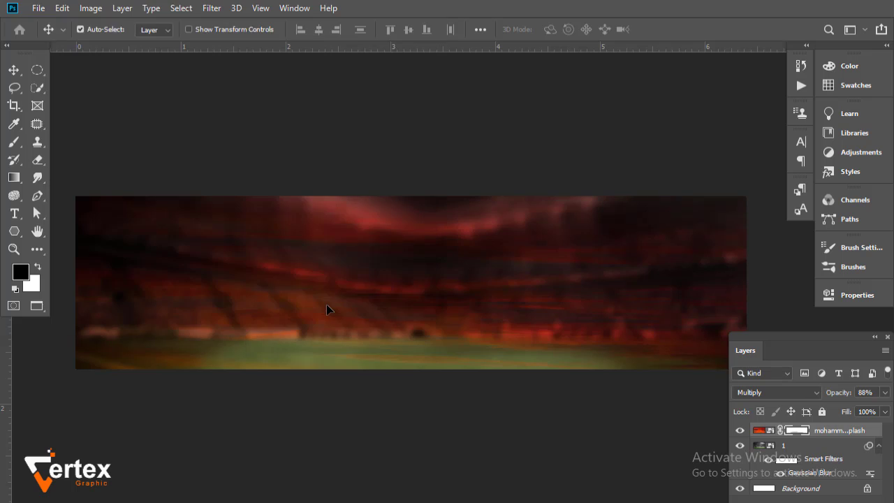
- Fit the players photo at full banner height over the banner's left end, commit the transform, and rasterize its layer
{"action": "left_click_drag", "start_coordinate": [390, 274], "coordinate": [215, 246]}
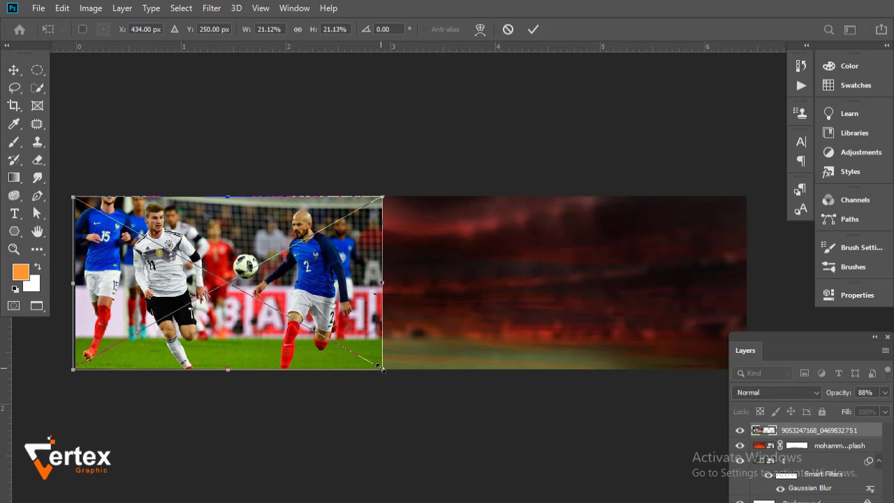
{"action": "left_click_drag", "start_coordinate": [383, 369], "coordinate": [390, 373]}
{"action": "left_click_drag", "start_coordinate": [338, 328], "coordinate": [331, 327]}
{"action": "key", "text": "Return"}
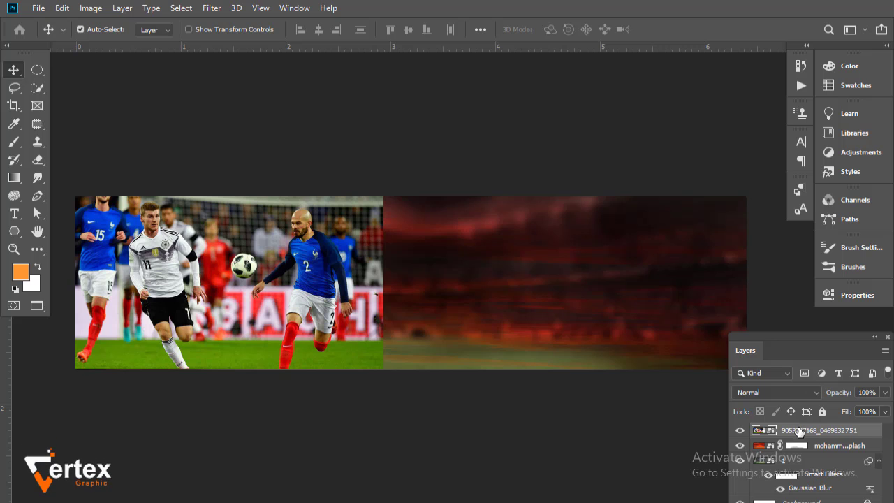
{"action": "right_click", "coordinate": [800, 434]}
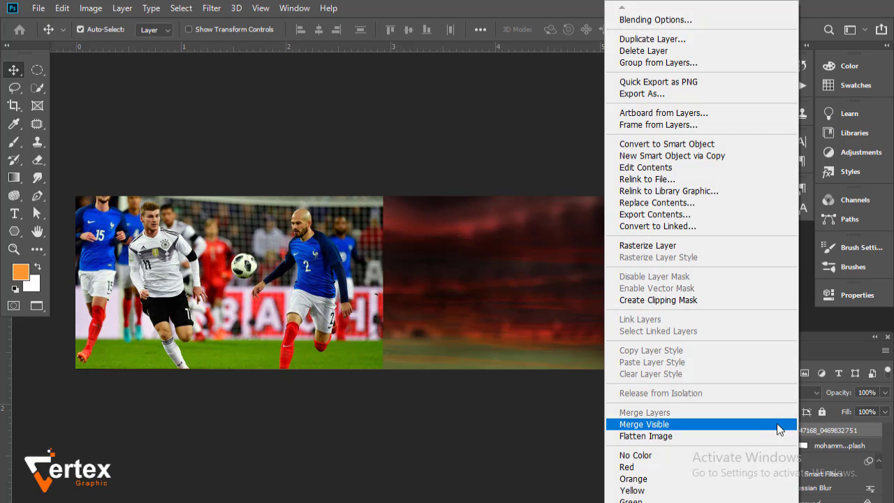
{"action": "left_click", "coordinate": [674, 245]}
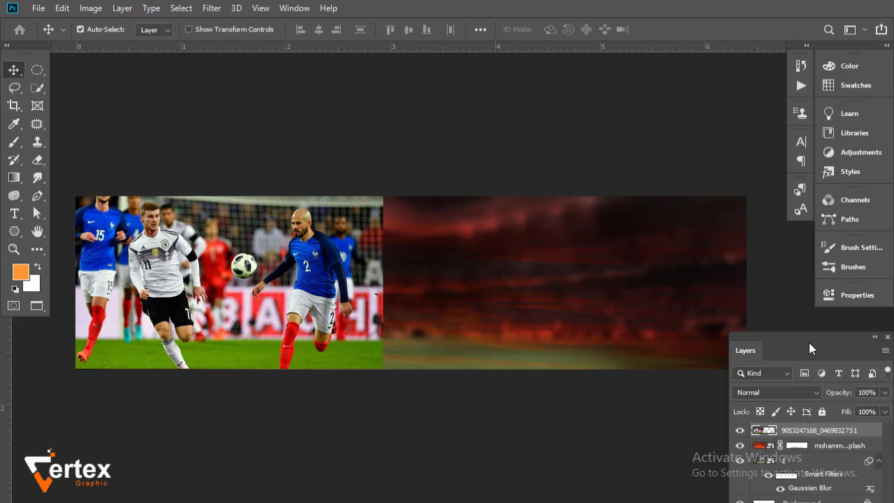
- Add a layer mask to the players photo and fade its right edge into the sky with a black-to-transparent linear gradient
{"action": "left_click_drag", "start_coordinate": [810, 338], "coordinate": [731, 224]}
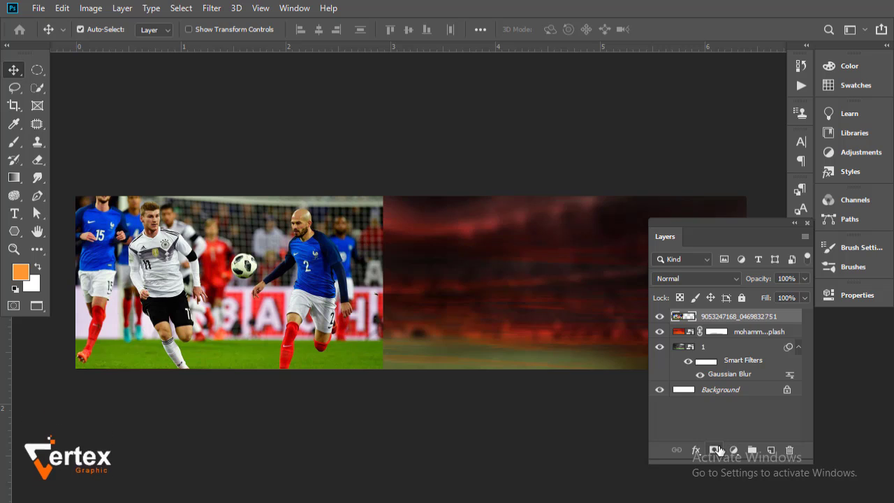
{"action": "left_click", "coordinate": [716, 450]}
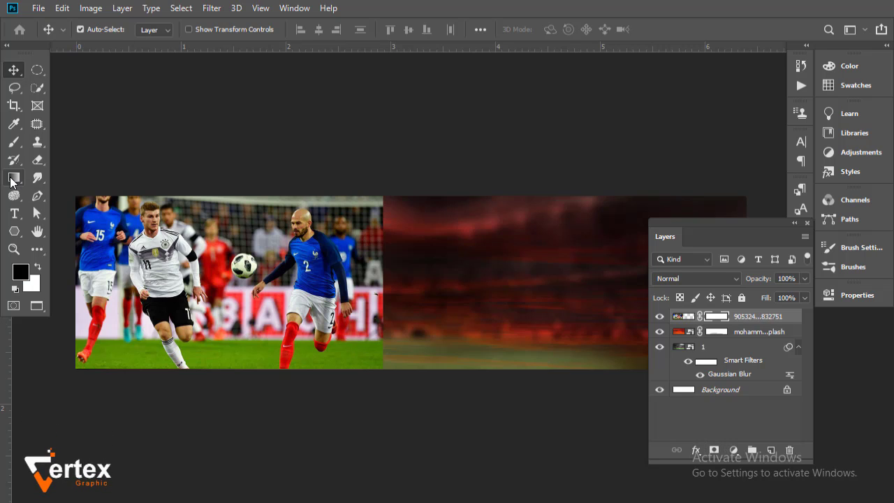
{"action": "left_click", "coordinate": [13, 178]}
{"action": "left_click_drag", "start_coordinate": [424, 272], "coordinate": [529, 271]}
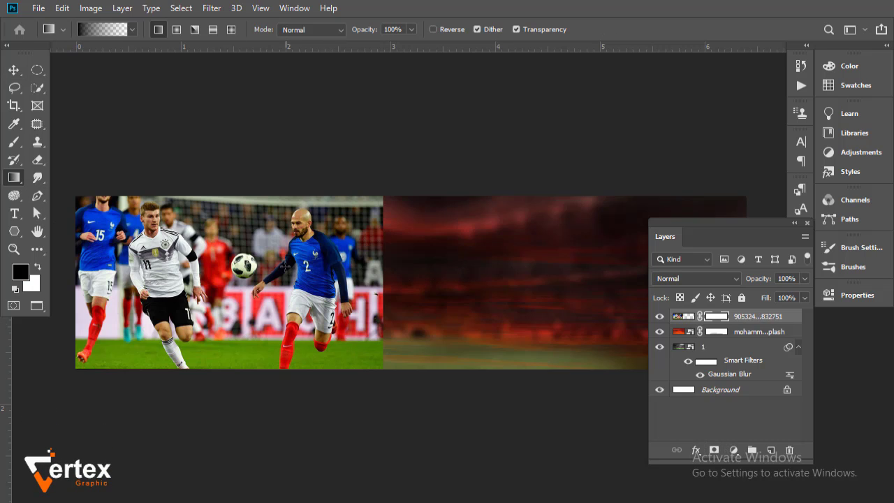
{"action": "left_click_drag", "start_coordinate": [424, 283], "coordinate": [349, 285]}
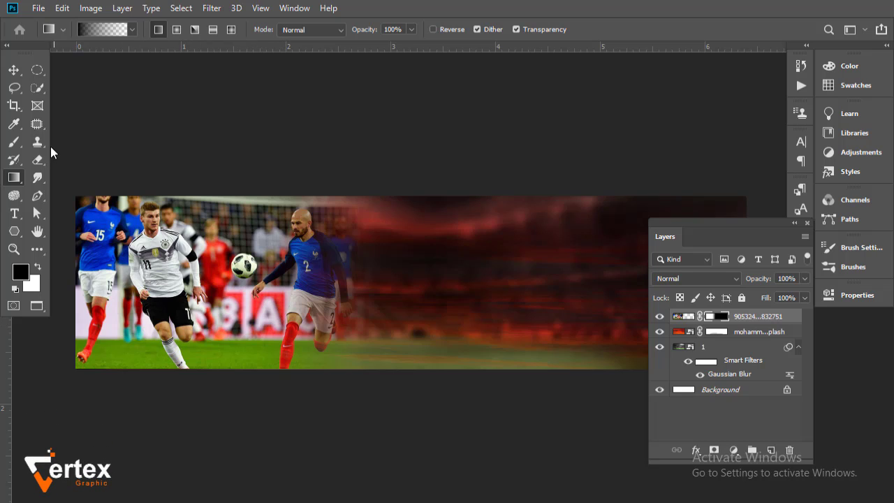
{"action": "left_click", "coordinate": [13, 70]}
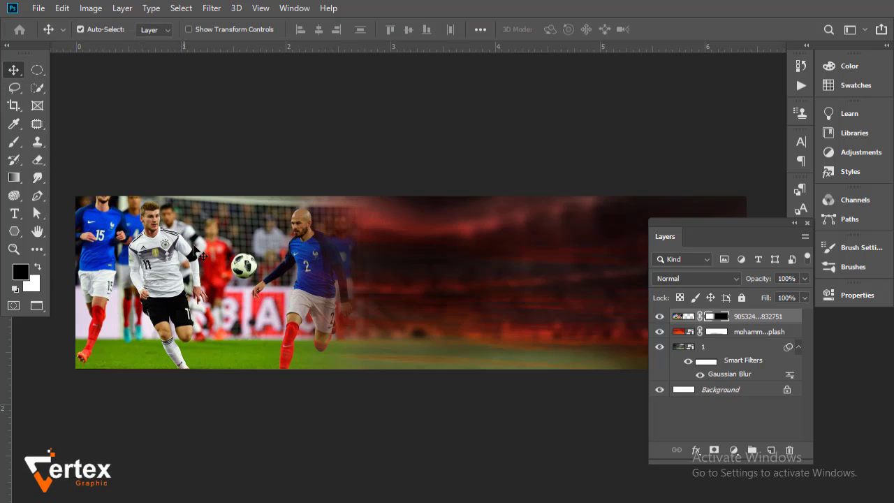
- Patch out the football between the two players on the photo layer using the goal-net area above it, and deselect
{"action": "left_click_drag", "start_coordinate": [203, 253], "coordinate": [460, 378]}
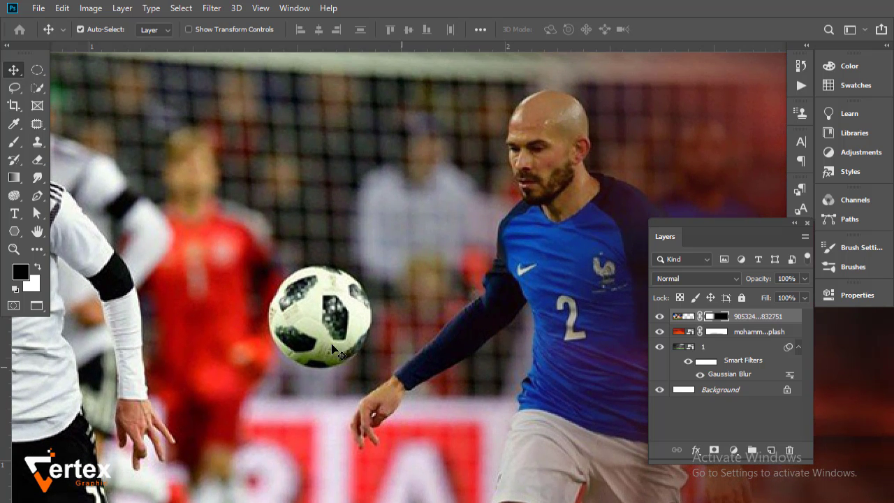
{"action": "left_click", "coordinate": [37, 123]}
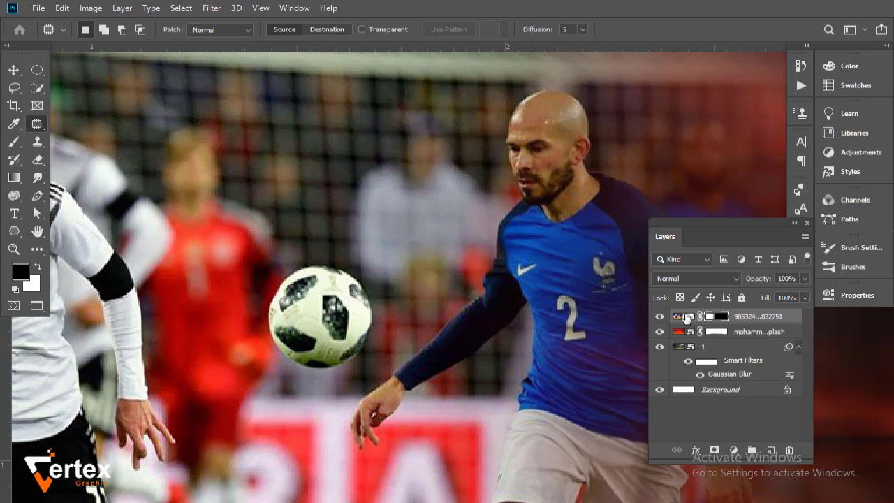
{"action": "left_click", "coordinate": [685, 316]}
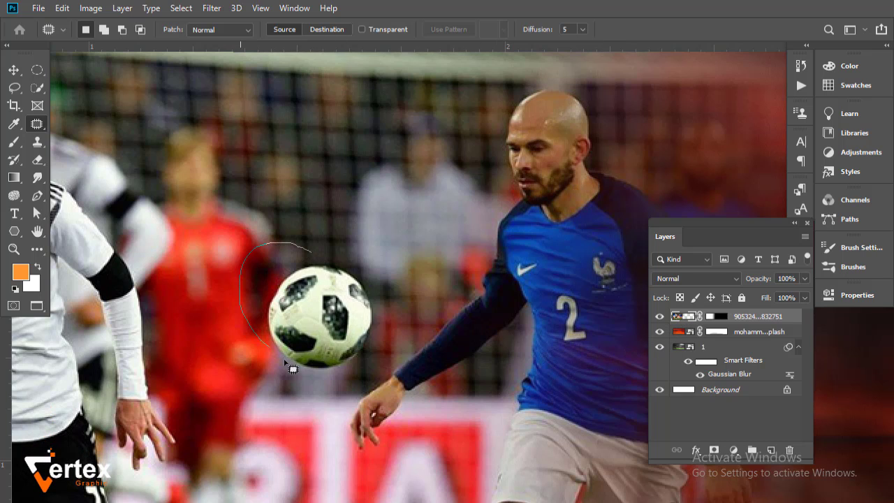
{"action": "mouse_move", "coordinate": [364, 351]}
{"action": "left_mouse_down"}
{"action": "mouse_move", "coordinate": [383, 312]}
{"action": "mouse_move", "coordinate": [351, 255]}
{"action": "mouse_move", "coordinate": [318, 242]}
{"action": "left_mouse_up"}
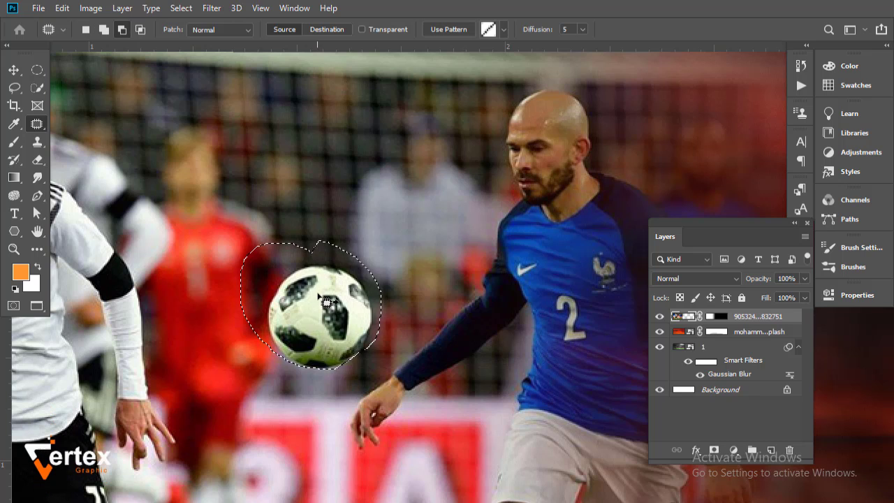
{"action": "left_click_drag", "start_coordinate": [325, 302], "coordinate": [313, 160]}
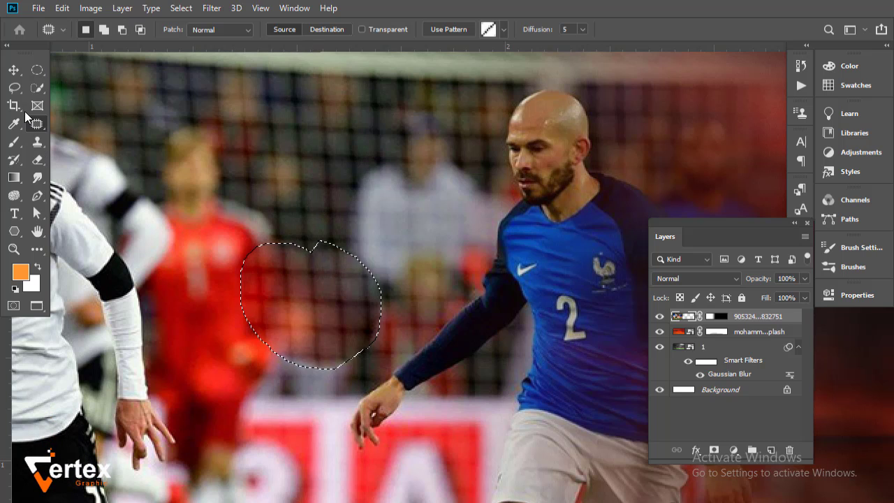
{"action": "left_click", "coordinate": [14, 70]}
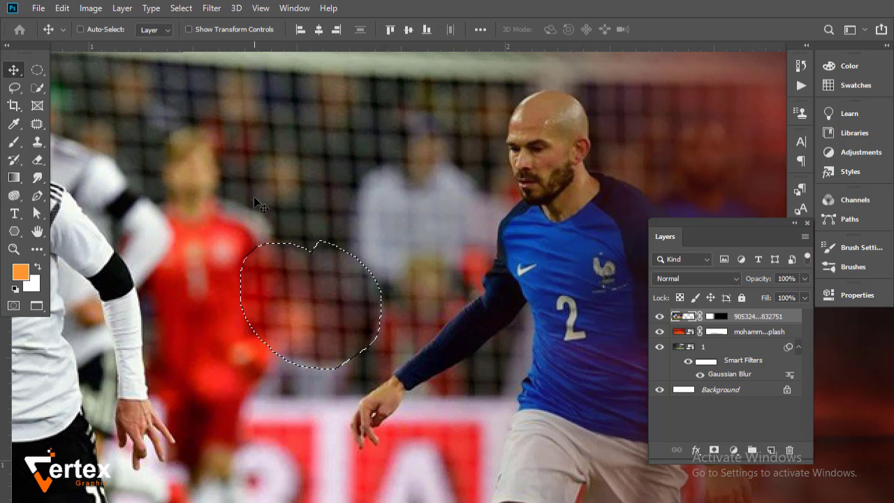
{"action": "key", "text": "ctrl+d"}
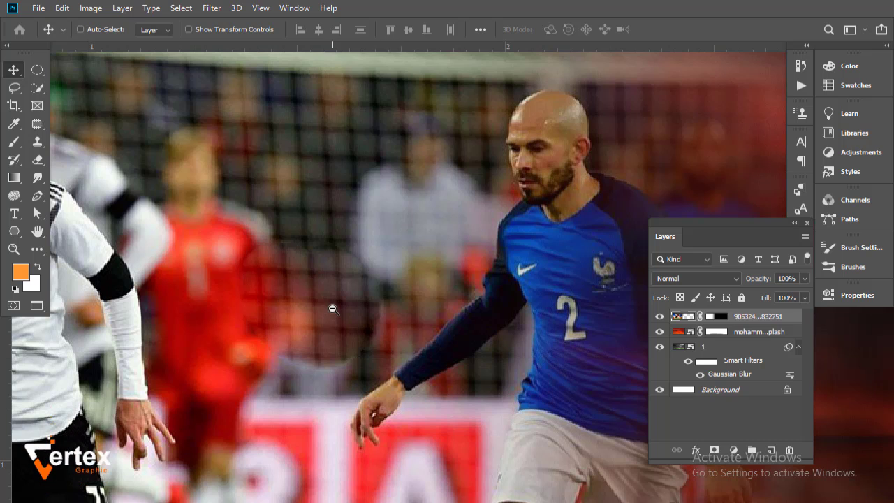
- Place the burning football image 5fa94559cdf8cb1c8f5f0977c56fba08 from New folder (2) as an embedded object
{"action": "left_click", "coordinate": [332, 309], "text": "alt"}
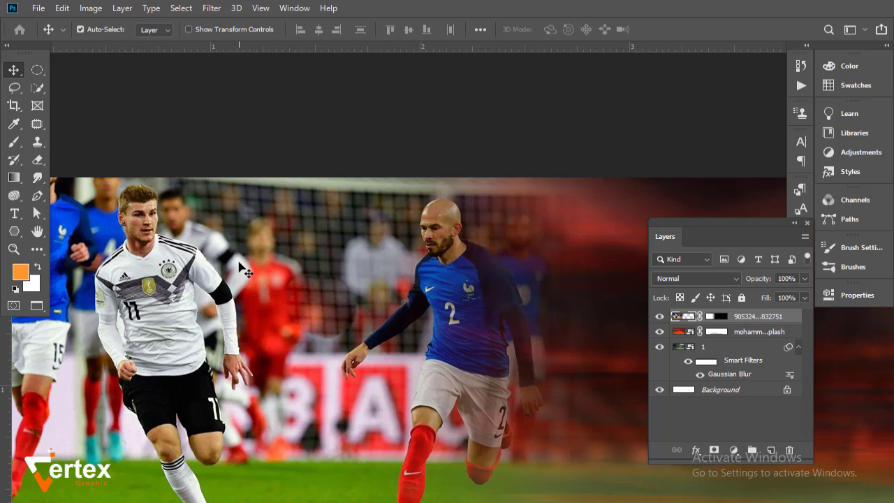
{"action": "left_click", "coordinate": [39, 8]}
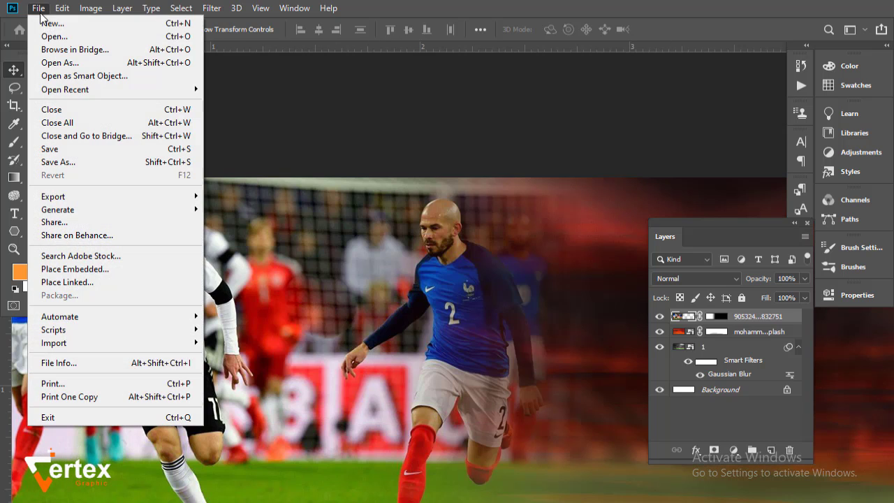
{"action": "left_click", "coordinate": [77, 269]}
{"action": "left_click", "coordinate": [339, 168]}
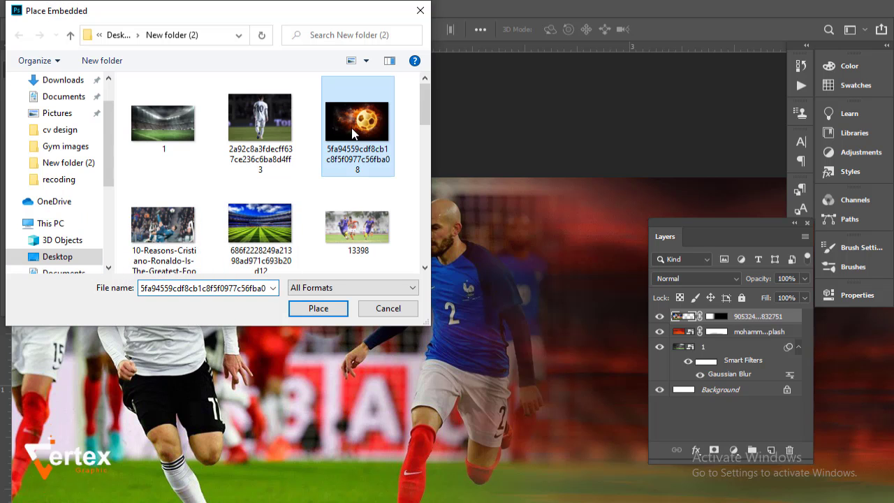
{"action": "left_click", "coordinate": [320, 308]}
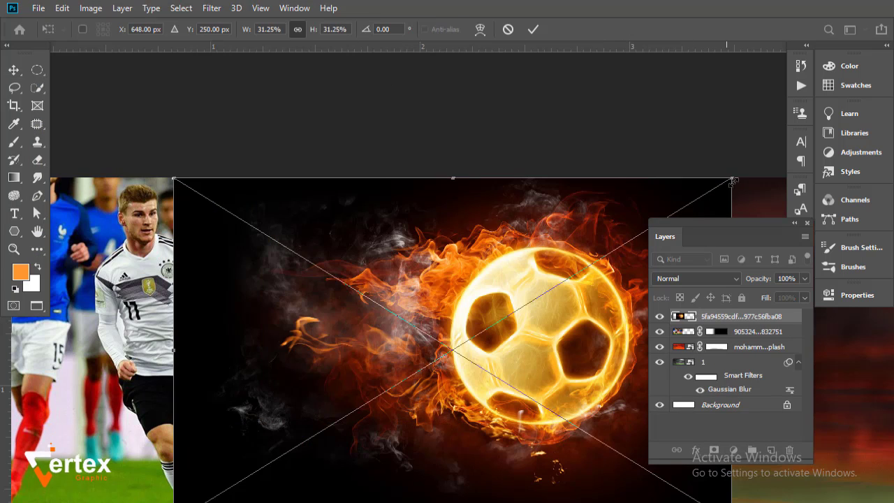
- Scale the burning football image to 11.80%, position it between the two main players, and commit the transform
{"action": "left_click_drag", "start_coordinate": [734, 181], "coordinate": [384, 398]}
{"action": "left_click_drag", "start_coordinate": [346, 432], "coordinate": [343, 288]}
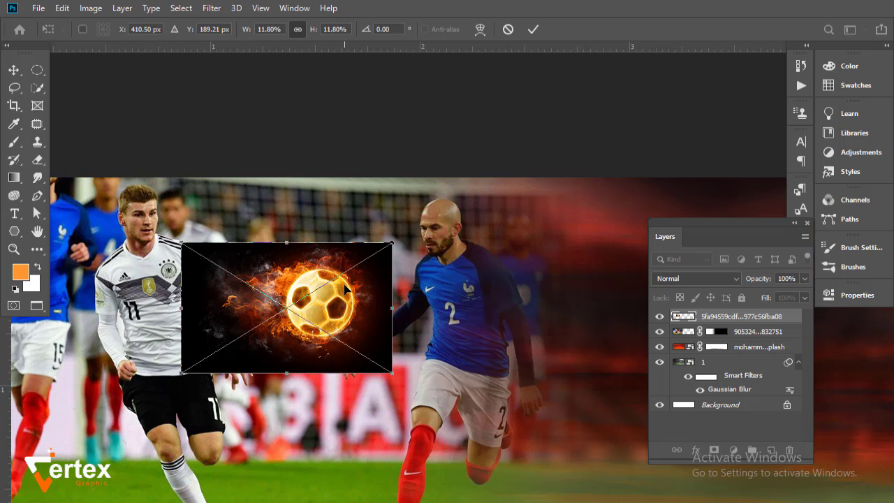
{"action": "key", "text": "Return"}
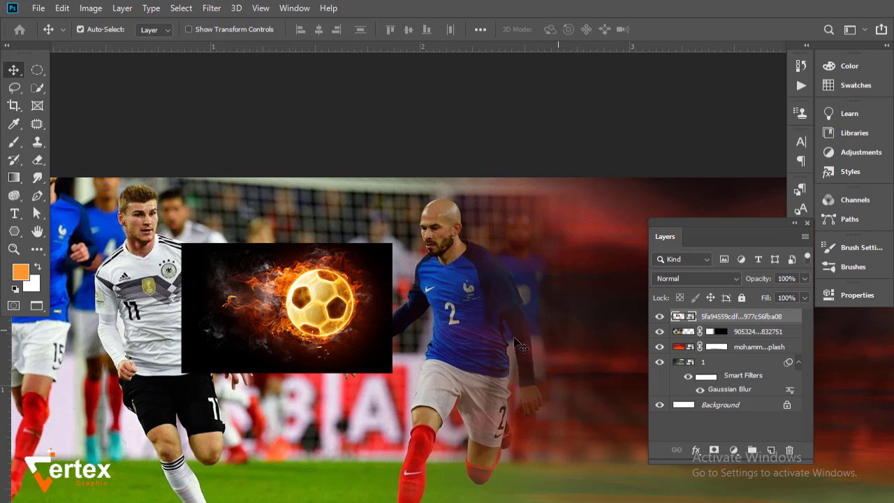
- Add a layer mask to the burning football layer and prepare a soft black brush at 117 px
{"action": "left_click_drag", "start_coordinate": [105, 195], "coordinate": [344, 349]}
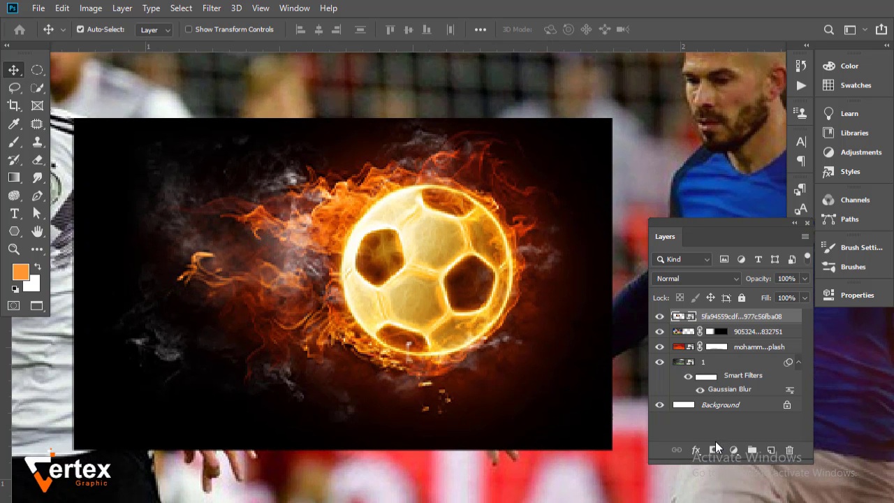
{"action": "left_click", "coordinate": [715, 450]}
{"action": "key", "text": "d"}
{"action": "left_click_drag", "start_coordinate": [338, 282], "coordinate": [365, 289]}
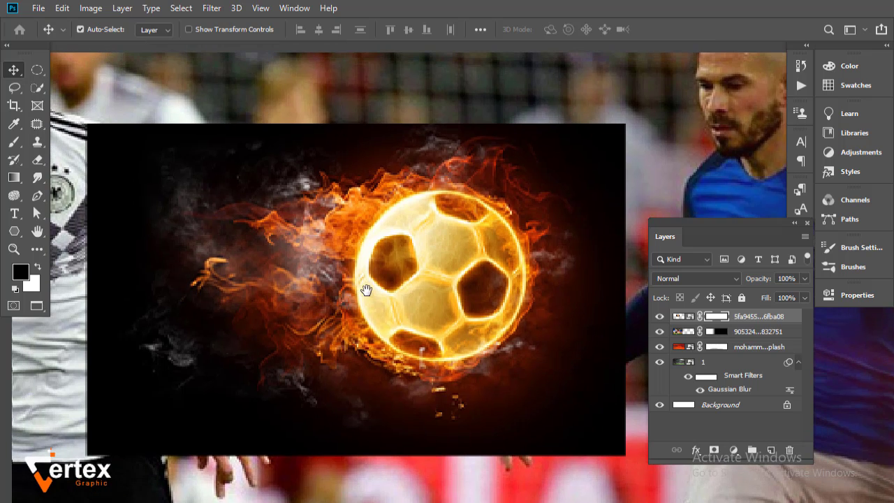
{"action": "left_click", "coordinate": [21, 146]}
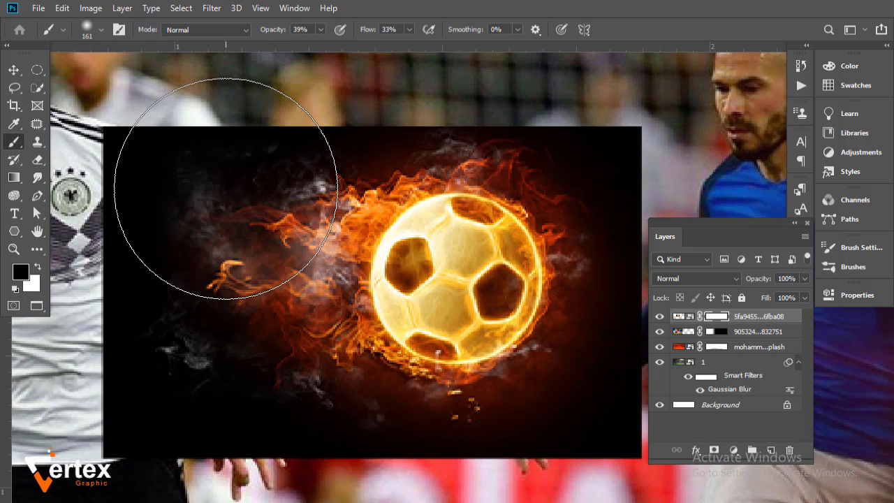
{"action": "right_click", "coordinate": [233, 194]}
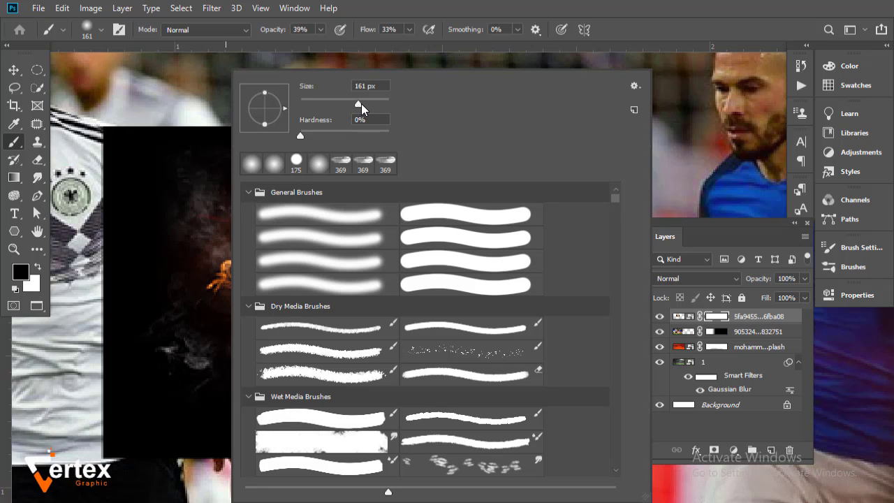
{"action": "left_click_drag", "start_coordinate": [361, 104], "coordinate": [349, 103]}
{"action": "key", "text": "Return"}
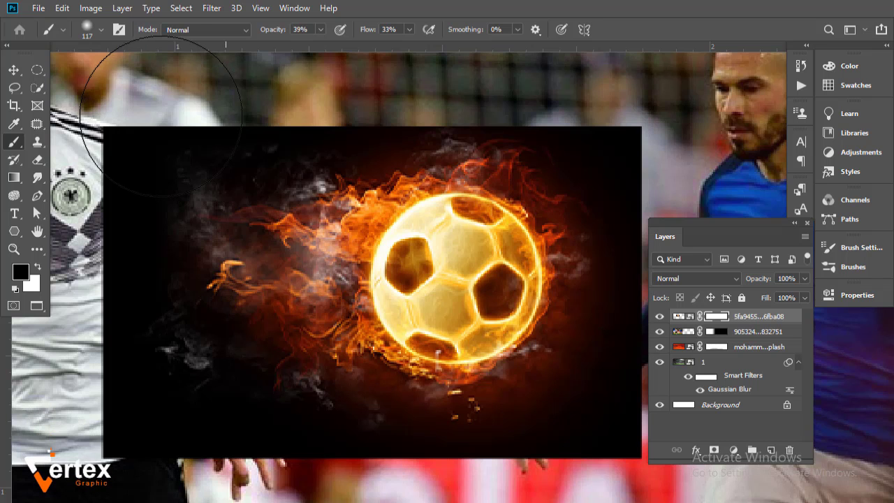
- Paint black on the football layer's mask with a soft 70 px brush to hide the dark background around the flames
{"action": "right_click", "coordinate": [168, 138]}
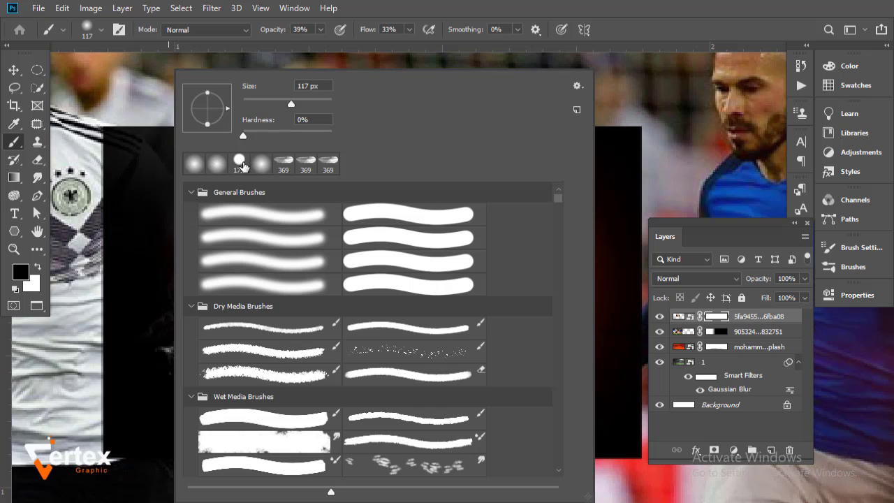
{"action": "mouse_move", "coordinate": [125, 105]}
{"action": "left_mouse_down"}
{"action": "mouse_move", "coordinate": [112, 200]}
{"action": "mouse_move", "coordinate": [121, 261]}
{"action": "mouse_move", "coordinate": [142, 120]}
{"action": "mouse_move", "coordinate": [174, 91]}
{"action": "mouse_move", "coordinate": [107, 134]}
{"action": "mouse_move", "coordinate": [98, 200]}
{"action": "mouse_move", "coordinate": [109, 127]}
{"action": "mouse_move", "coordinate": [105, 226]}
{"action": "mouse_move", "coordinate": [124, 113]}
{"action": "mouse_move", "coordinate": [95, 311]}
{"action": "mouse_move", "coordinate": [87, 256]}
{"action": "mouse_move", "coordinate": [129, 394]}
{"action": "mouse_move", "coordinate": [198, 419]}
{"action": "mouse_move", "coordinate": [74, 408]}
{"action": "mouse_move", "coordinate": [79, 310]}
{"action": "mouse_move", "coordinate": [93, 374]}
{"action": "mouse_move", "coordinate": [115, 352]}
{"action": "mouse_move", "coordinate": [106, 349]}
{"action": "mouse_move", "coordinate": [118, 390]}
{"action": "mouse_move", "coordinate": [81, 308]}
{"action": "mouse_move", "coordinate": [168, 454]}
{"action": "mouse_move", "coordinate": [84, 325]}
{"action": "mouse_move", "coordinate": [126, 417]}
{"action": "mouse_move", "coordinate": [99, 399]}
{"action": "mouse_move", "coordinate": [91, 317]}
{"action": "mouse_move", "coordinate": [145, 434]}
{"action": "mouse_move", "coordinate": [243, 489]}
{"action": "mouse_move", "coordinate": [285, 496]}
{"action": "mouse_move", "coordinate": [174, 439]}
{"action": "mouse_move", "coordinate": [444, 475]}
{"action": "mouse_move", "coordinate": [383, 449]}
{"action": "left_mouse_up"}
{"action": "key", "text": "space"}
{"action": "left_click_drag", "start_coordinate": [236, 169], "coordinate": [207, 195]}
{"action": "mouse_move", "coordinate": [131, 139]}
{"action": "left_mouse_down"}
{"action": "mouse_move", "coordinate": [323, 137]}
{"action": "mouse_move", "coordinate": [118, 130]}
{"action": "mouse_move", "coordinate": [291, 117]}
{"action": "mouse_move", "coordinate": [20, 160]}
{"action": "mouse_move", "coordinate": [210, 124]}
{"action": "mouse_move", "coordinate": [108, 142]}
{"action": "mouse_move", "coordinate": [97, 161]}
{"action": "mouse_move", "coordinate": [222, 140]}
{"action": "mouse_move", "coordinate": [568, 113]}
{"action": "mouse_move", "coordinate": [307, 122]}
{"action": "mouse_move", "coordinate": [496, 129]}
{"action": "mouse_move", "coordinate": [266, 124]}
{"action": "mouse_move", "coordinate": [497, 129]}
{"action": "left_mouse_up"}
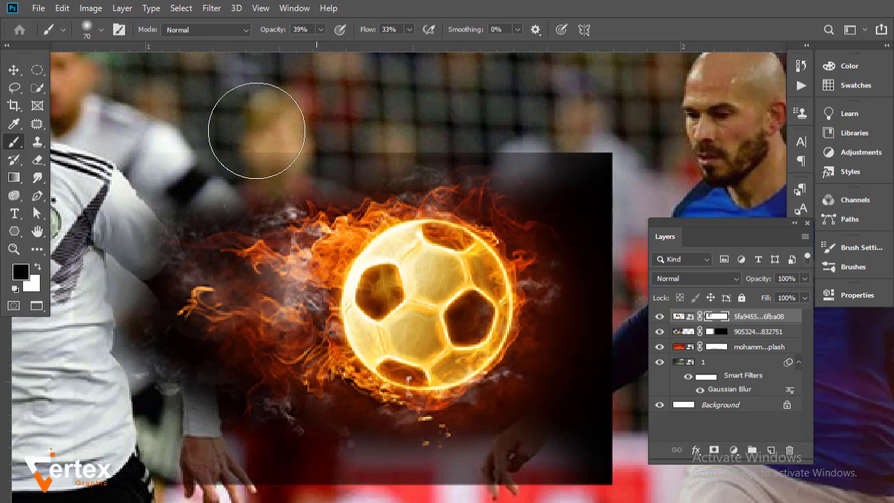
{"action": "mouse_move", "coordinate": [256, 130]}
{"action": "left_mouse_down"}
{"action": "mouse_move", "coordinate": [344, 121]}
{"action": "mouse_move", "coordinate": [204, 115]}
{"action": "mouse_move", "coordinate": [311, 108]}
{"action": "mouse_move", "coordinate": [223, 119]}
{"action": "left_mouse_up"}
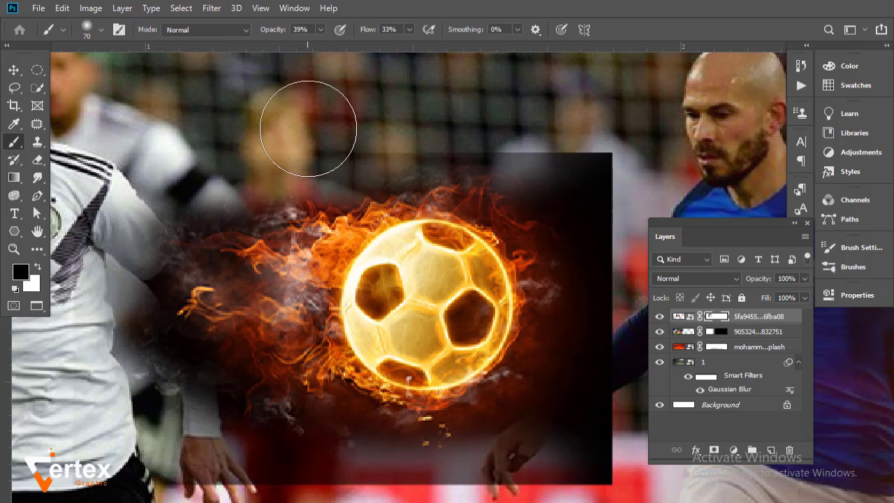
{"action": "mouse_move", "coordinate": [308, 128]}
{"action": "left_mouse_down"}
{"action": "mouse_move", "coordinate": [471, 120]}
{"action": "mouse_move", "coordinate": [371, 113]}
{"action": "mouse_move", "coordinate": [561, 128]}
{"action": "mouse_move", "coordinate": [594, 169]}
{"action": "mouse_move", "coordinate": [579, 116]}
{"action": "mouse_move", "coordinate": [610, 193]}
{"action": "mouse_move", "coordinate": [572, 148]}
{"action": "mouse_move", "coordinate": [631, 327]}
{"action": "mouse_move", "coordinate": [595, 259]}
{"action": "mouse_move", "coordinate": [549, 469]}
{"action": "mouse_move", "coordinate": [598, 449]}
{"action": "mouse_move", "coordinate": [606, 237]}
{"action": "mouse_move", "coordinate": [609, 370]}
{"action": "mouse_move", "coordinate": [519, 479]}
{"action": "mouse_move", "coordinate": [479, 492]}
{"action": "mouse_move", "coordinate": [318, 502]}
{"action": "left_mouse_up"}
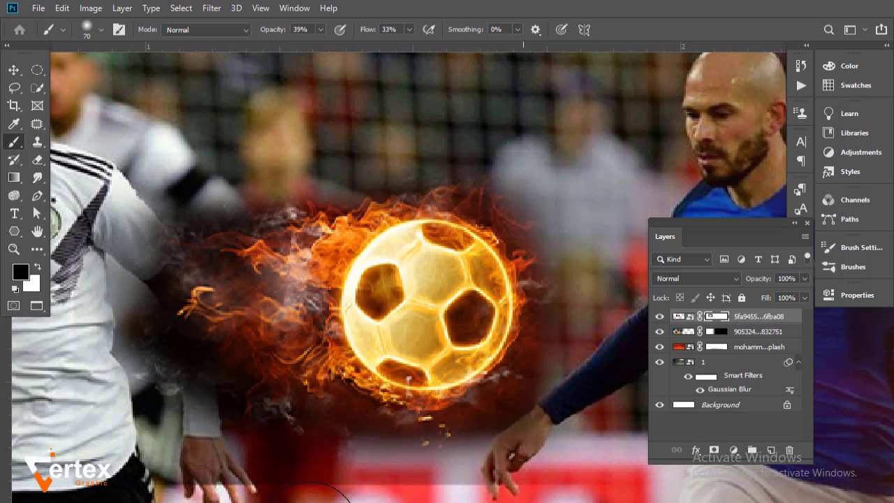
{"action": "mouse_move", "coordinate": [221, 493]}
{"action": "left_mouse_down"}
{"action": "mouse_move", "coordinate": [419, 482]}
{"action": "mouse_move", "coordinate": [297, 468]}
{"action": "mouse_move", "coordinate": [123, 383]}
{"action": "mouse_move", "coordinate": [543, 480]}
{"action": "mouse_move", "coordinate": [132, 455]}
{"action": "mouse_move", "coordinate": [76, 344]}
{"action": "mouse_move", "coordinate": [156, 389]}
{"action": "mouse_move", "coordinate": [140, 350]}
{"action": "mouse_move", "coordinate": [210, 433]}
{"action": "mouse_move", "coordinate": [446, 493]}
{"action": "mouse_move", "coordinate": [569, 379]}
{"action": "mouse_move", "coordinate": [90, 370]}
{"action": "mouse_move", "coordinate": [200, 170]}
{"action": "mouse_move", "coordinate": [102, 265]}
{"action": "mouse_move", "coordinate": [72, 353]}
{"action": "left_mouse_up"}
{"action": "left_click", "coordinate": [14, 70]}
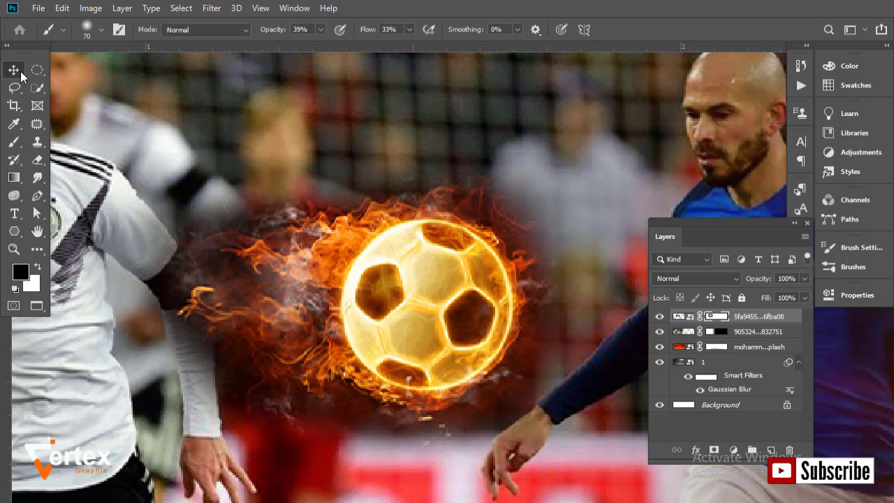
- Try blend modes such as Soft Light on the burning football layer, and return it to Normal
{"action": "left_click", "coordinate": [388, 290], "text": "ctrl+alt"}
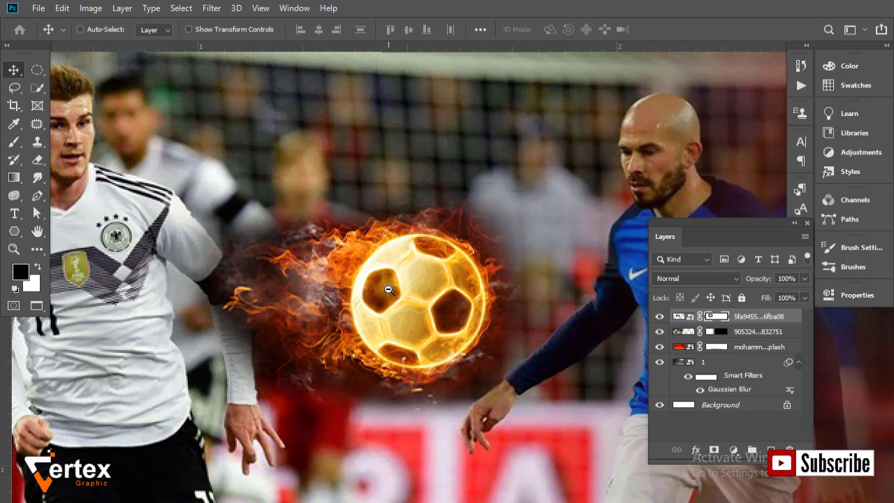
{"action": "left_click", "coordinate": [389, 289], "text": "ctrl+alt"}
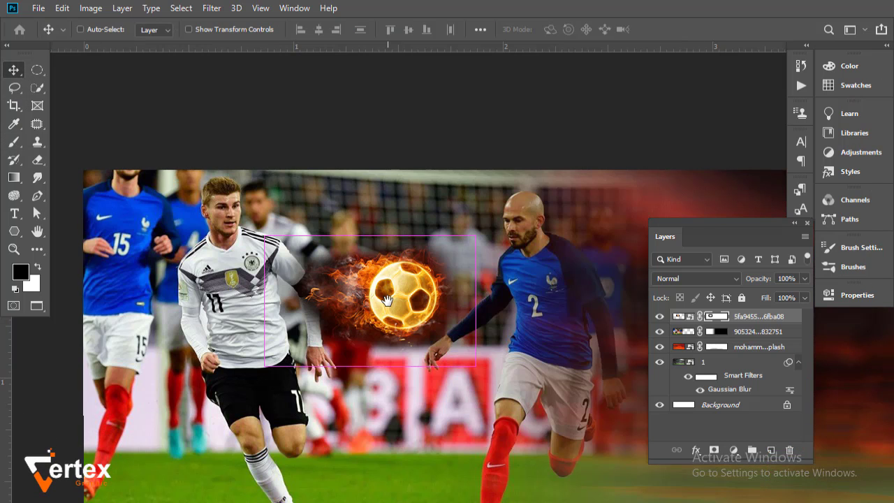
{"action": "key", "text": "ctrl+minus"}
{"action": "left_click_drag", "start_coordinate": [388, 301], "coordinate": [278, 252]}
{"action": "key", "text": "ctrl+r"}
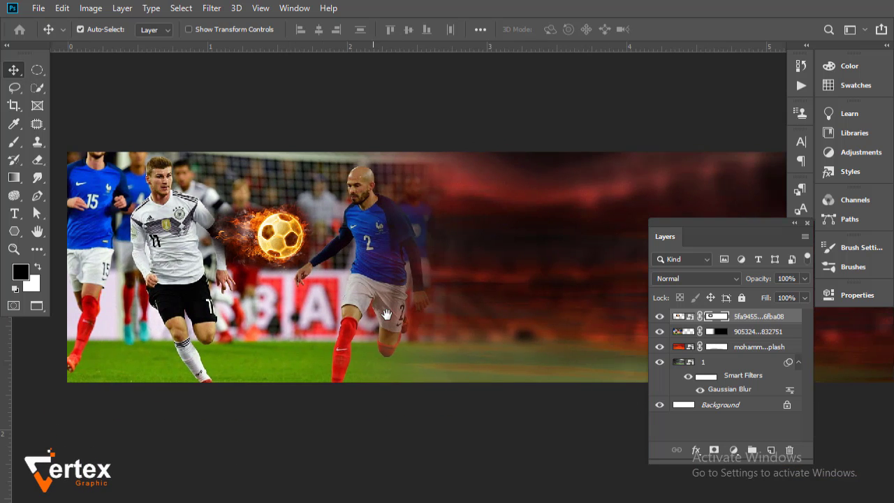
{"action": "left_click", "coordinate": [734, 280]}
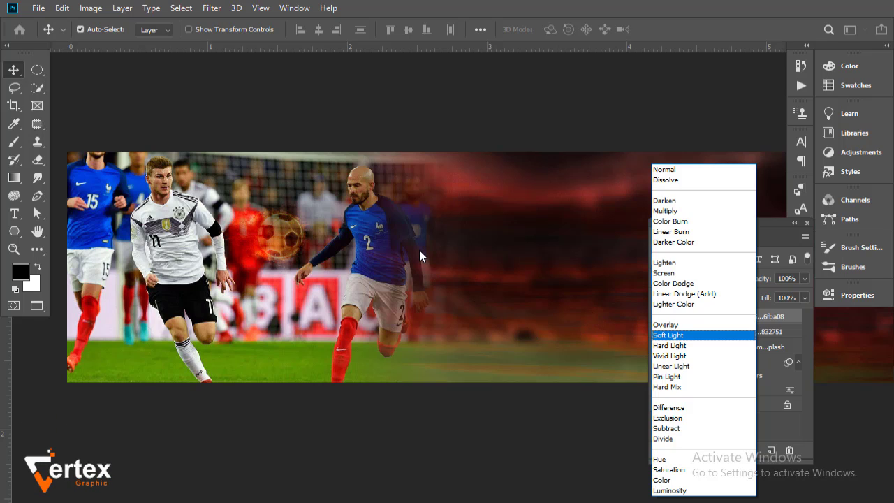
{"action": "left_click", "coordinate": [669, 172]}
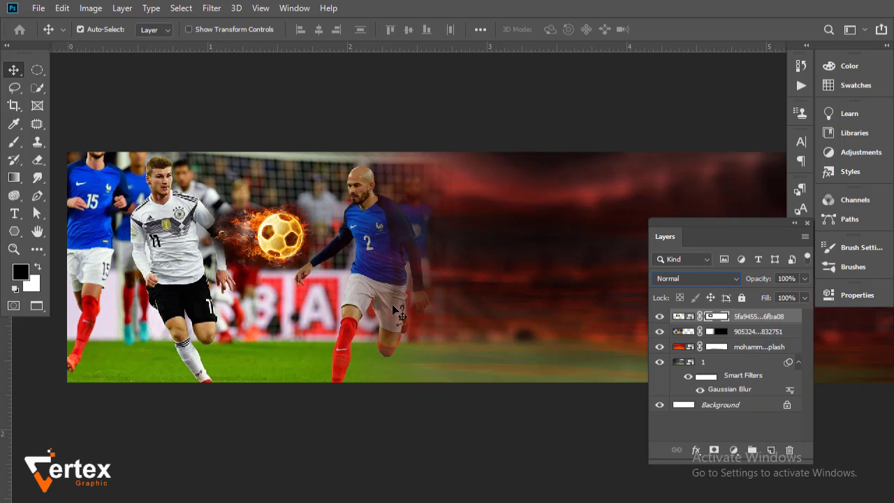
{"action": "left_click", "coordinate": [292, 292], "text": "ctrl"}
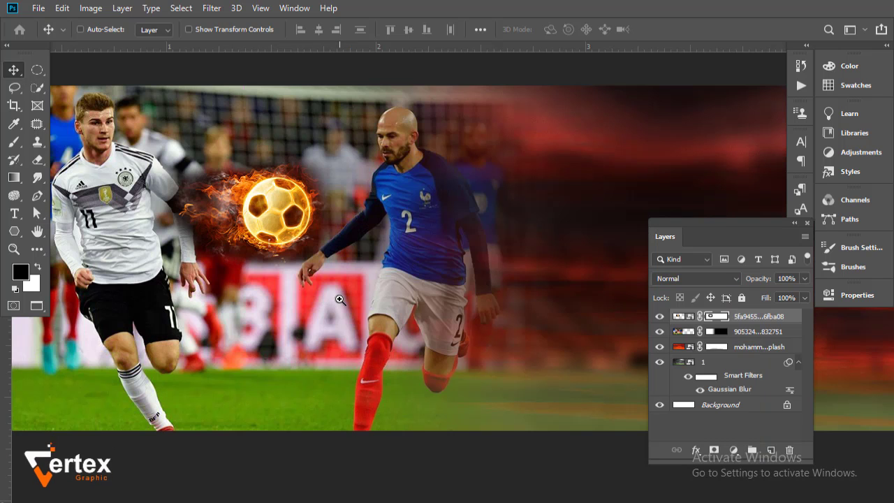
{"action": "left_click", "coordinate": [402, 299], "text": "ctrl+alt"}
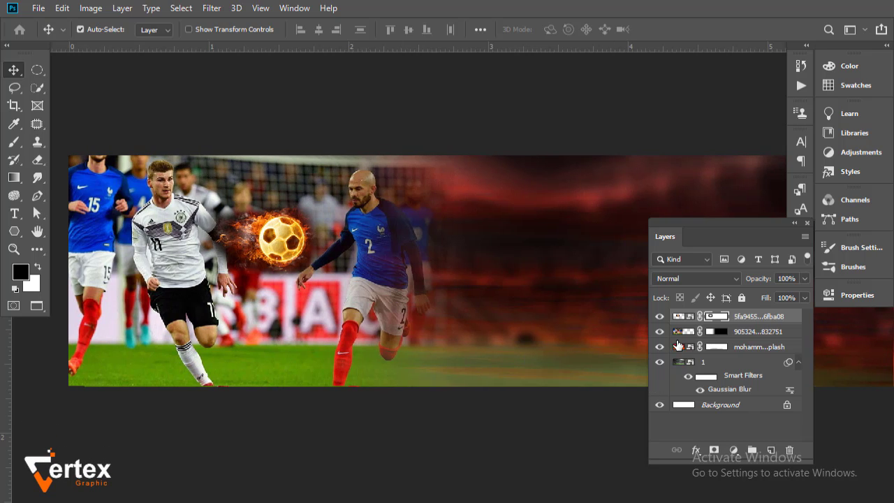
- Add a Color Lookup adjustment with the 2Strip.look 3DLUT above the main players photo and clip it to that layer
{"action": "left_click", "coordinate": [679, 338]}
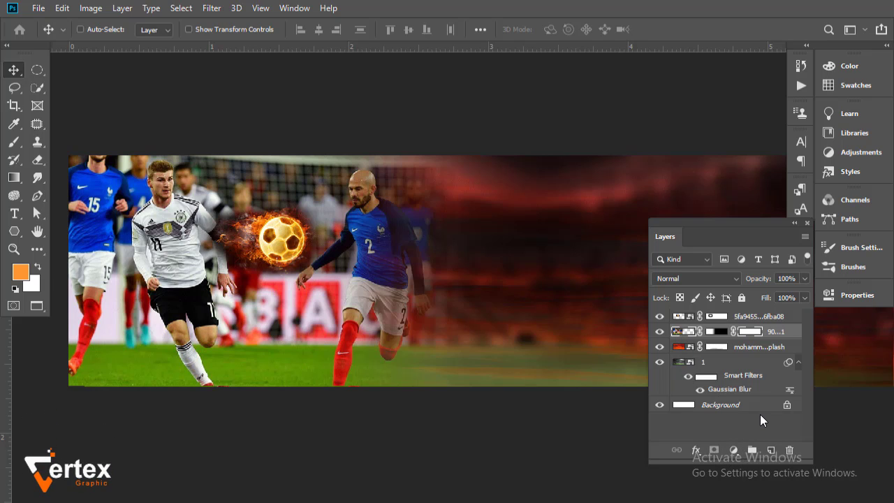
{"action": "key", "text": "ctrl+z"}
{"action": "left_click", "coordinate": [734, 449]}
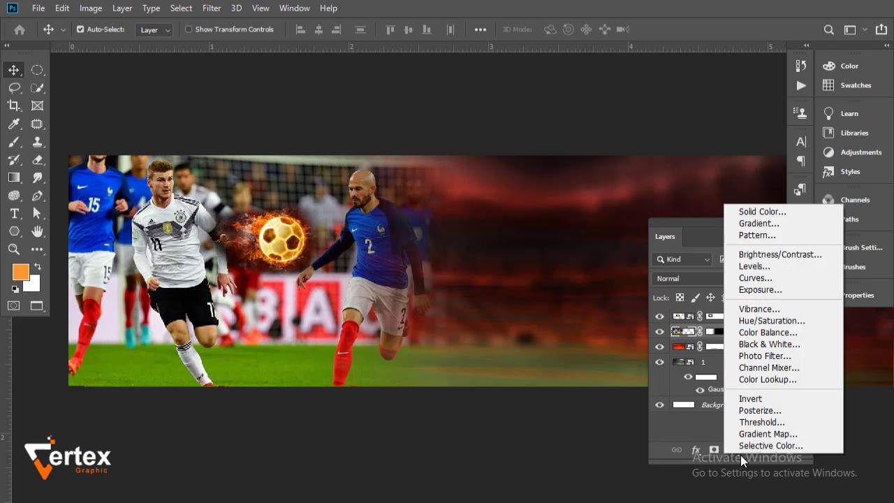
{"action": "left_click", "coordinate": [772, 379]}
{"action": "left_click", "coordinate": [792, 324]}
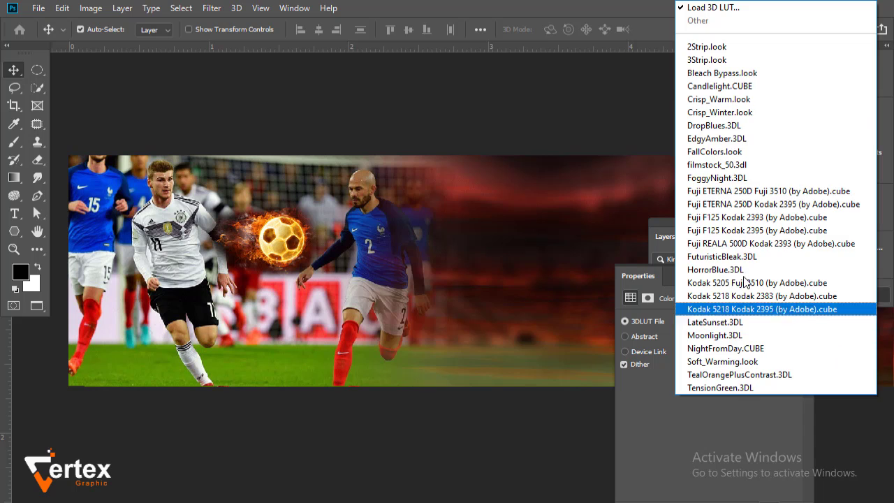
{"action": "left_click", "coordinate": [701, 47]}
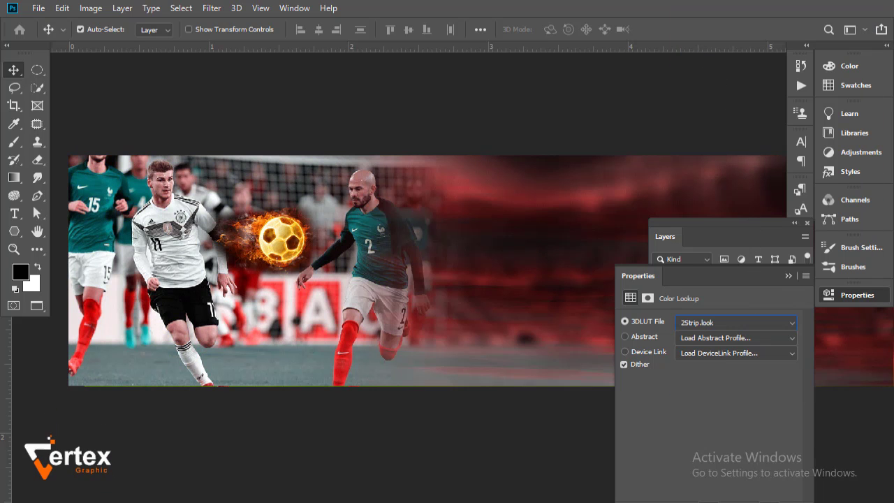
{"action": "key", "text": "ctrl+alt+g"}
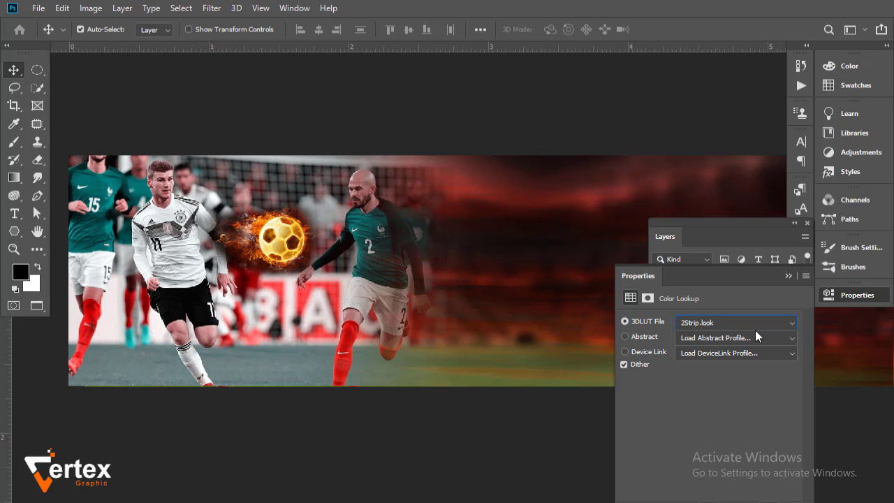
- Change the clipped Color Lookup's 3DLUT file to Candlelight.CUBE
{"action": "key", "text": "Down"}
{"action": "key", "text": "Down"}
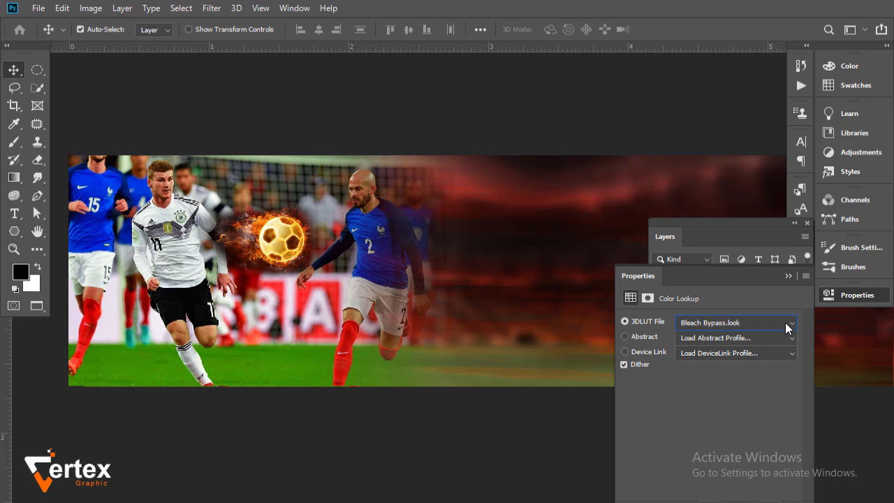
{"action": "key", "text": "Down"}
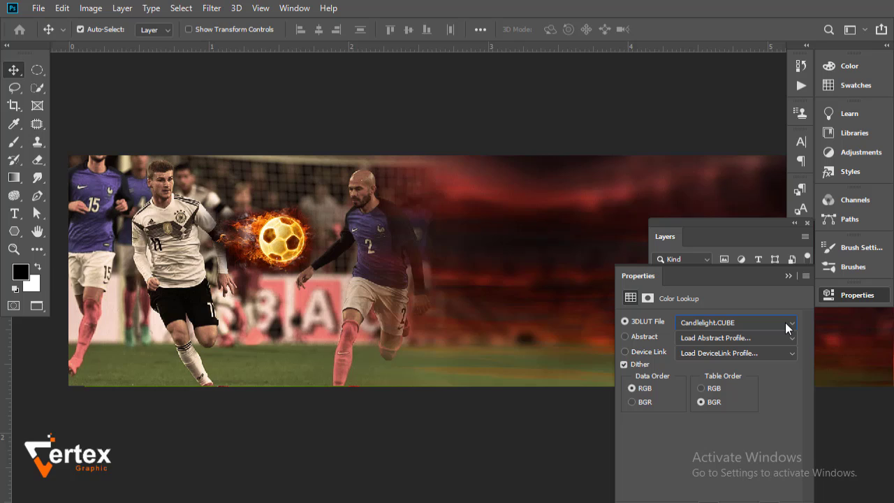
{"action": "left_click", "coordinate": [788, 276]}
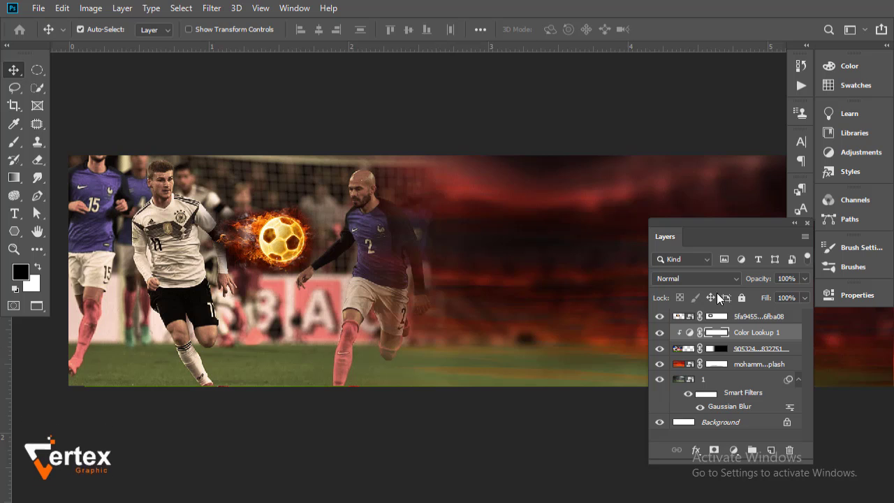
- Add a Levels adjustment clipped to the main players photo, with the white input at 242 and the black input at 0
{"action": "left_click", "coordinate": [740, 455]}
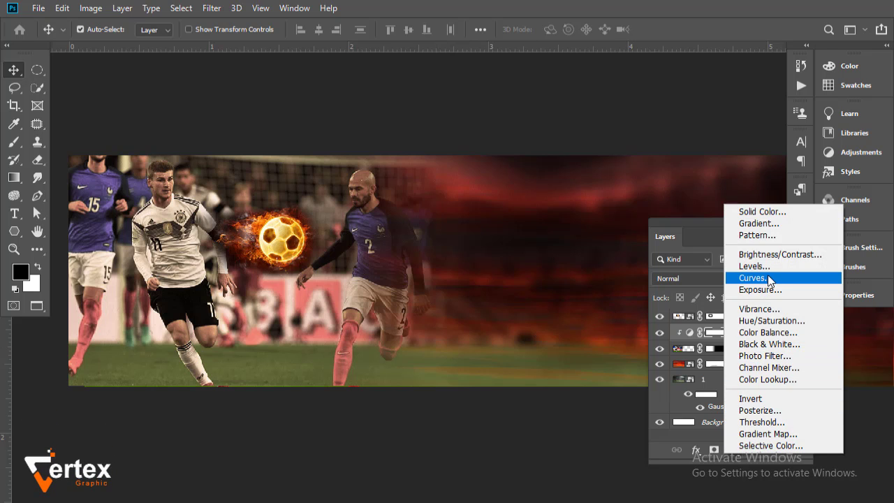
{"action": "left_click", "coordinate": [758, 267]}
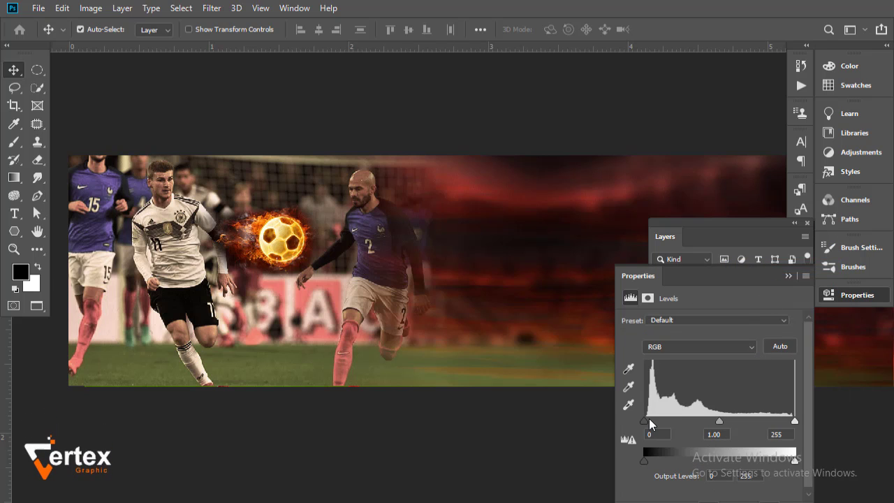
{"action": "left_click_drag", "start_coordinate": [645, 422], "coordinate": [650, 422]}
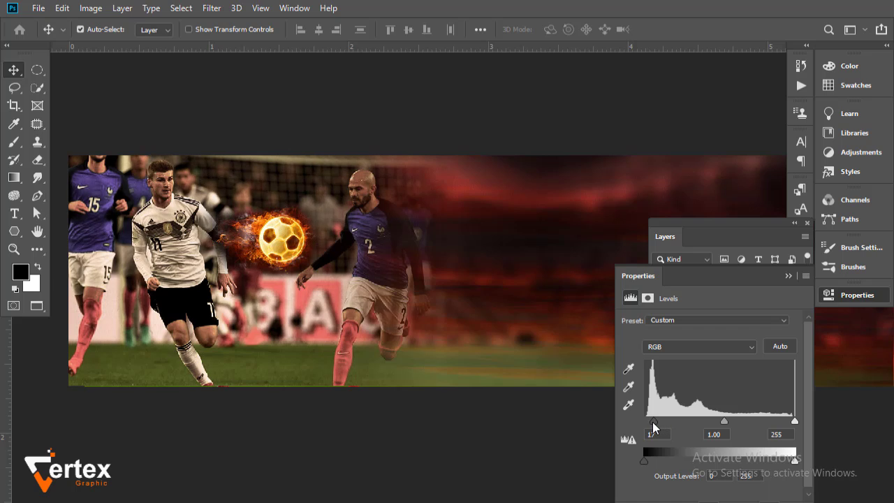
{"action": "left_click_drag", "start_coordinate": [793, 421], "coordinate": [787, 423]}
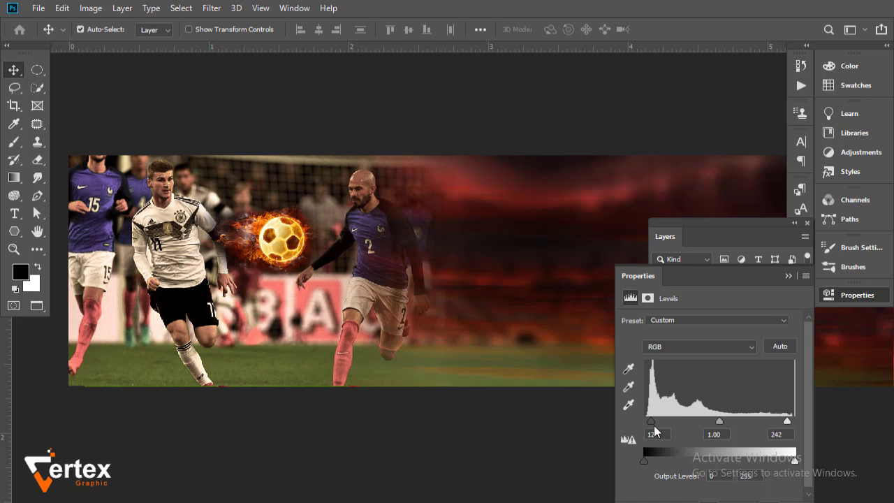
{"action": "left_click_drag", "start_coordinate": [651, 422], "coordinate": [634, 424]}
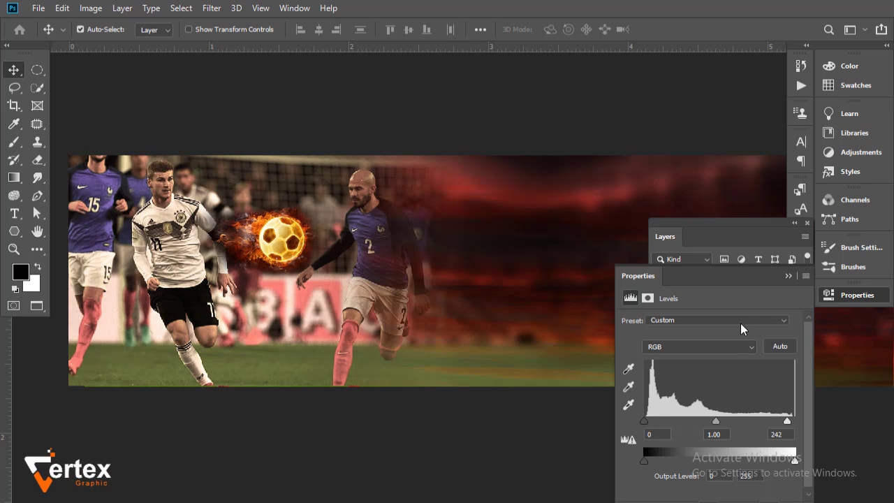
{"action": "left_click", "coordinate": [788, 276]}
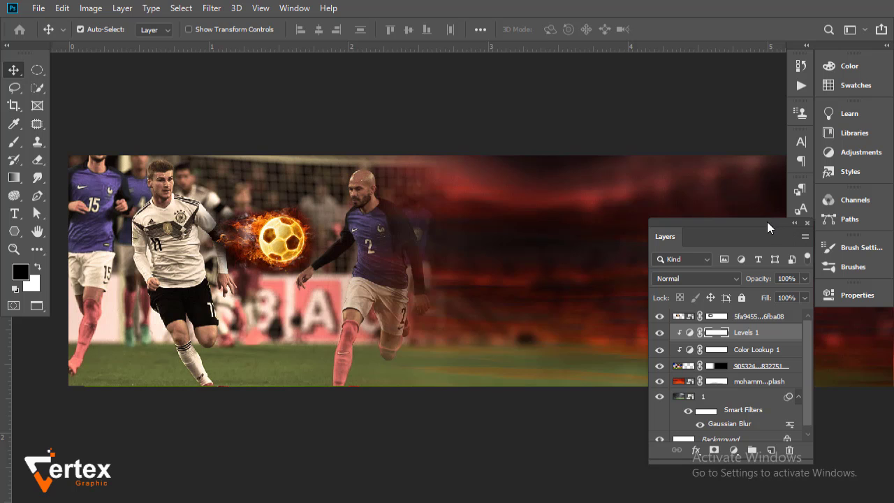
{"action": "left_click_drag", "start_coordinate": [485, 295], "coordinate": [412, 273]}
{"action": "left_click", "coordinate": [329, 289], "text": "ctrl+alt"}
{"action": "key", "text": "ctrl+r"}
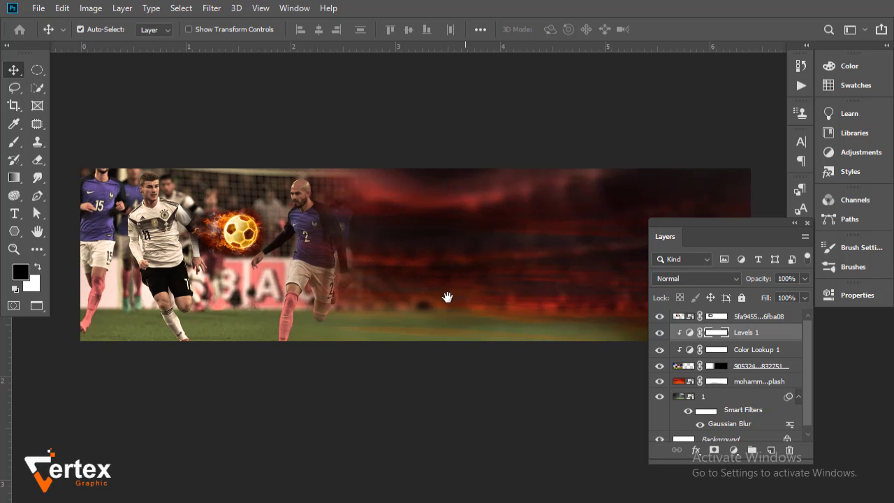
{"action": "left_click_drag", "start_coordinate": [447, 298], "coordinate": [461, 296]}
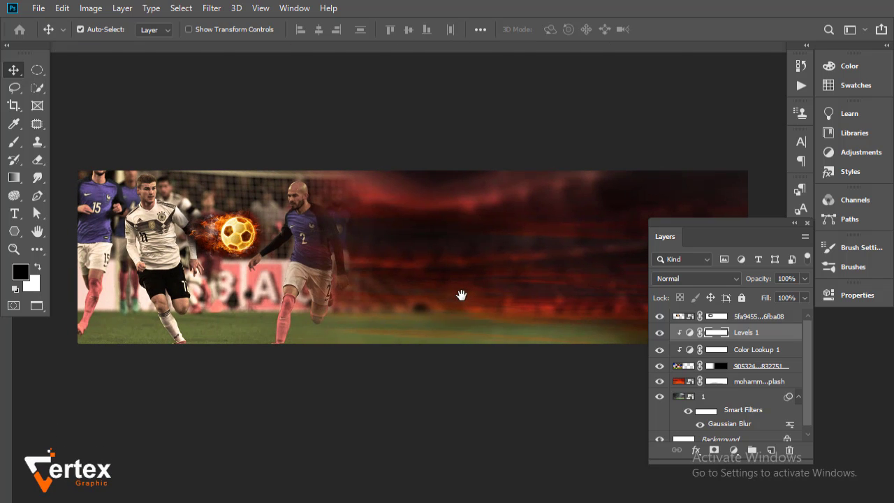
{"action": "left_click_drag", "start_coordinate": [372, 283], "coordinate": [426, 293]}
{"action": "left_click", "coordinate": [363, 285]}
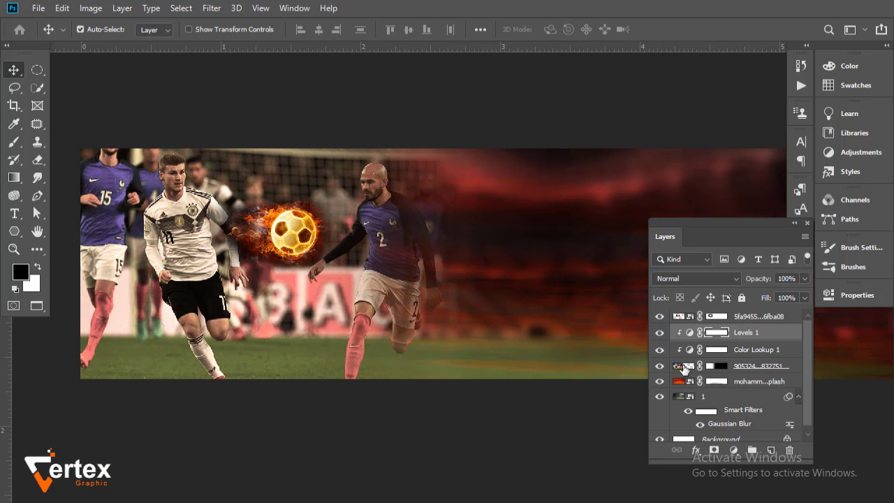
- Fade the lower-left corner of the main players photo with a short black-to-transparent linear gradient on its layer mask
{"action": "left_click", "coordinate": [684, 368]}
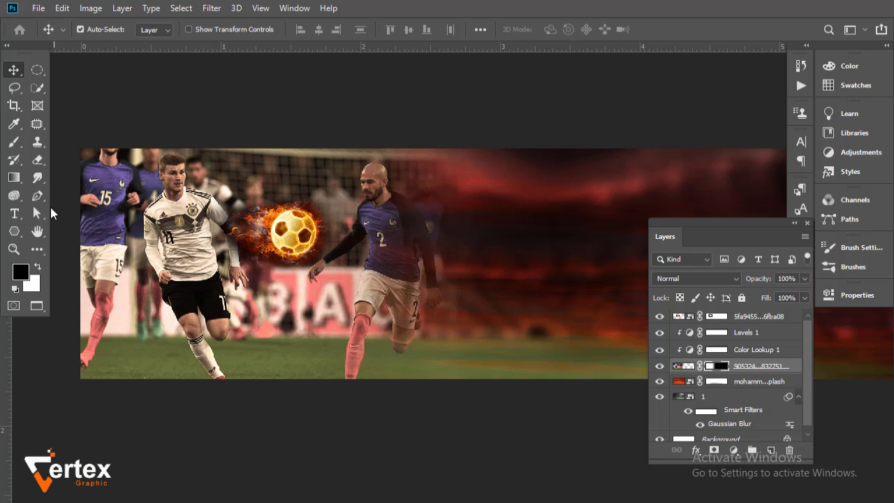
{"action": "left_click", "coordinate": [14, 176]}
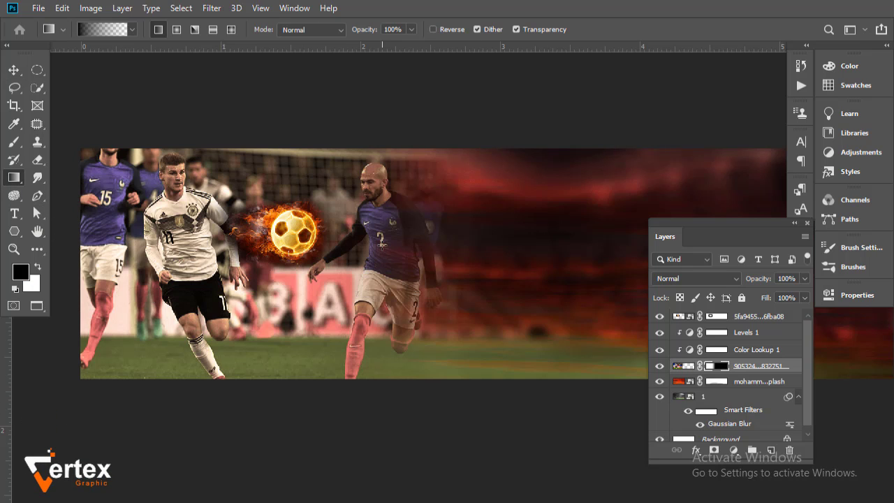
{"action": "left_click_drag", "start_coordinate": [97, 252], "coordinate": [377, 249]}
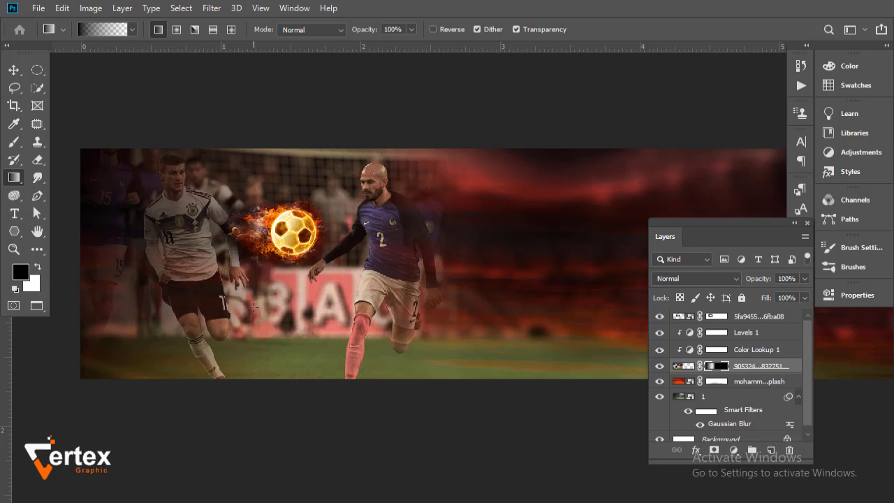
{"action": "key", "text": "ctrl+z"}
{"action": "left_click_drag", "start_coordinate": [198, 283], "coordinate": [355, 278]}
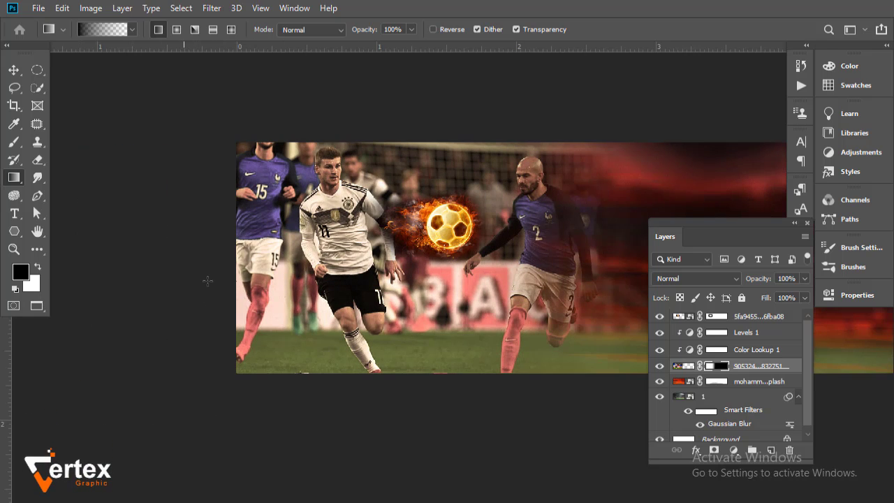
{"action": "left_click_drag", "start_coordinate": [222, 267], "coordinate": [260, 278]}
{"action": "key", "text": "ctrl+z"}
{"action": "left_click_drag", "start_coordinate": [225, 348], "coordinate": [278, 336]}
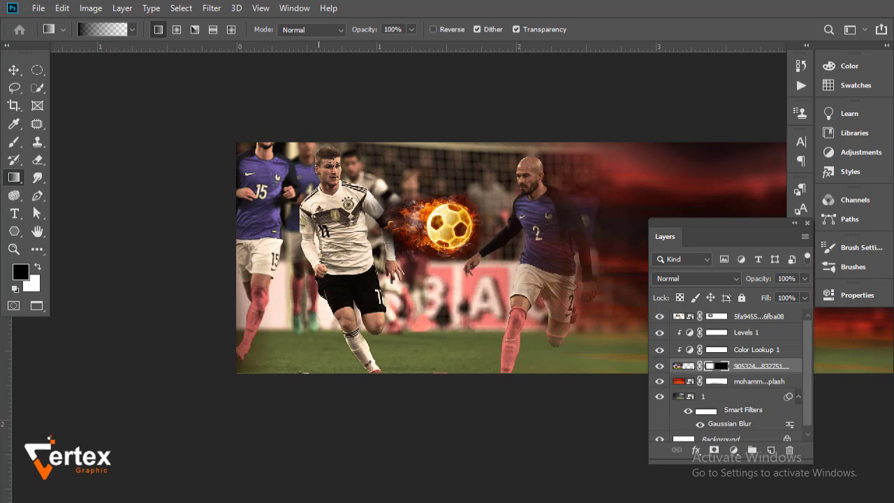
{"action": "left_click", "coordinate": [15, 73]}
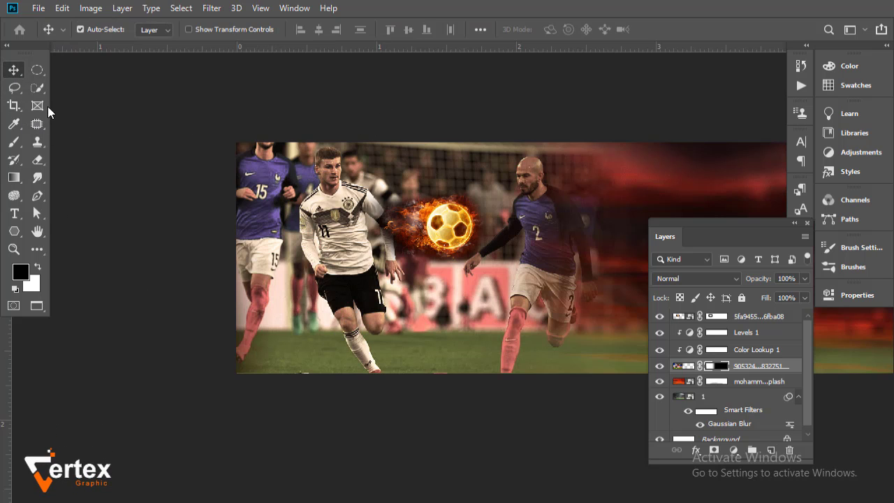
- Place the football-sho...need-to-know image of the kicking player in blue as an embedded object
{"action": "left_click_drag", "start_coordinate": [430, 254], "coordinate": [282, 276]}
{"action": "key", "text": "ctrl+r"}
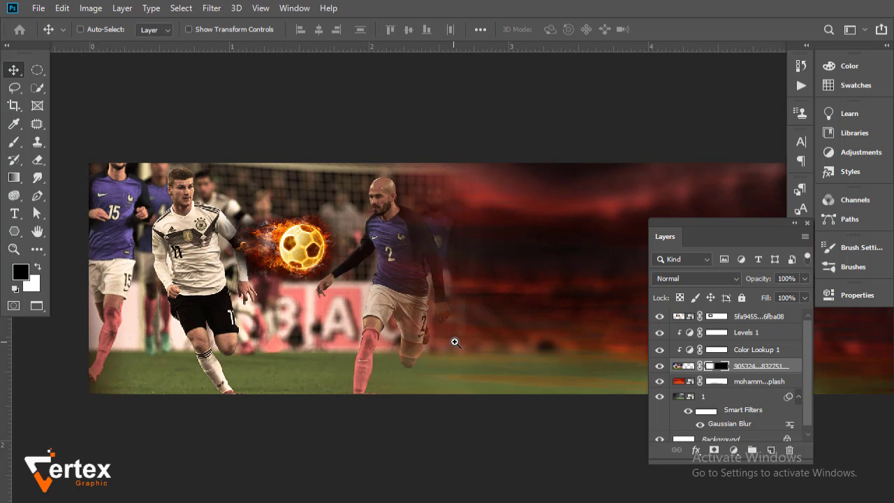
{"action": "left_click", "coordinate": [441, 314], "text": "ctrl+alt"}
{"action": "left_click_drag", "start_coordinate": [504, 296], "coordinate": [355, 283]}
{"action": "left_click", "coordinate": [38, 8]}
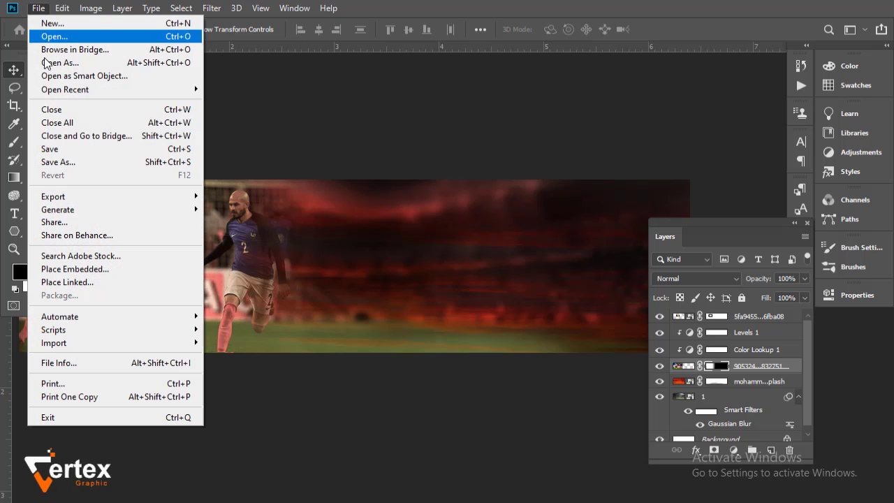
{"action": "left_click", "coordinate": [70, 269]}
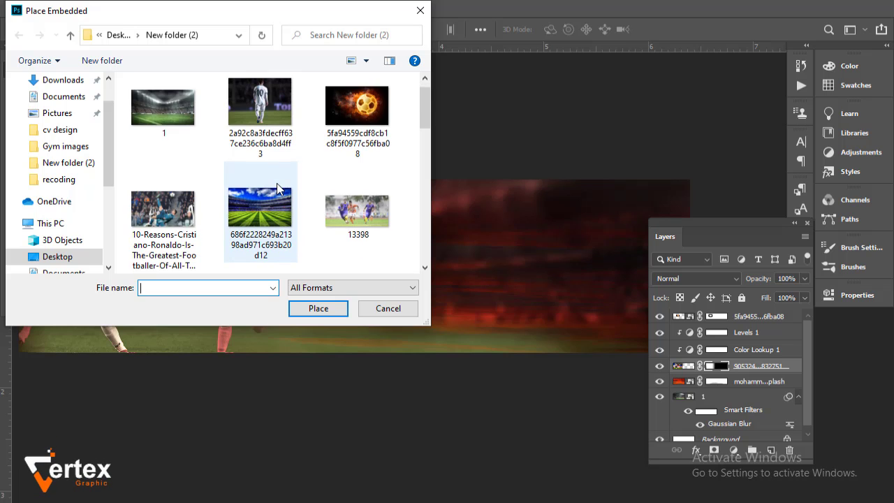
{"action": "scroll", "coordinate": [278, 185], "scroll_direction": "down", "scroll_amount": 10}
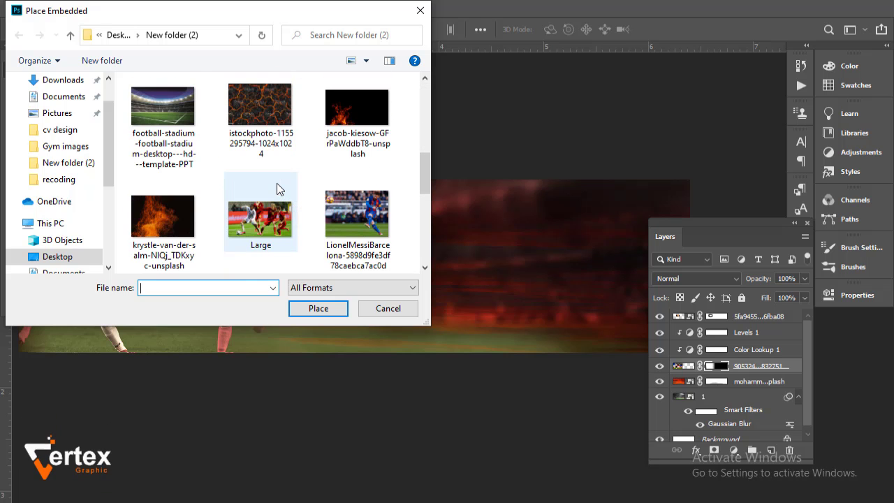
{"action": "scroll", "coordinate": [277, 183], "scroll_direction": "up", "scroll_amount": 3}
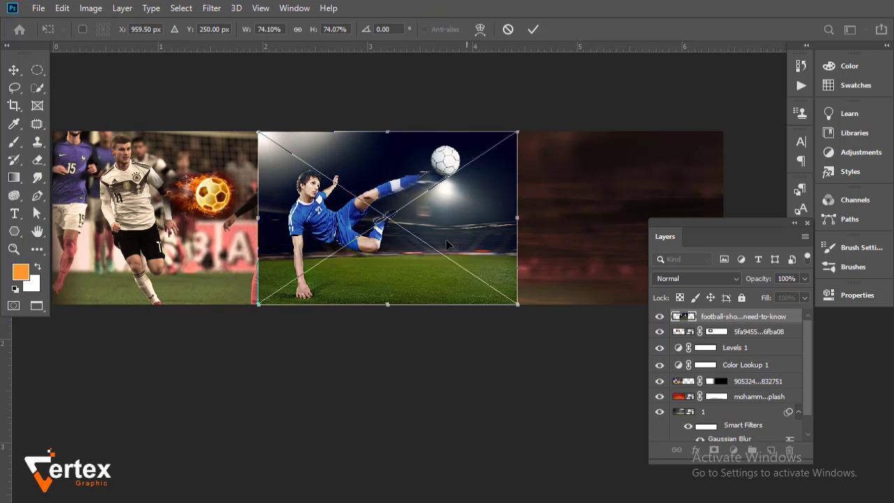
- Flip the placed kicking player photo horizontally, move it to the banner's right end and commit the placement
{"action": "right_click", "coordinate": [387, 194]}
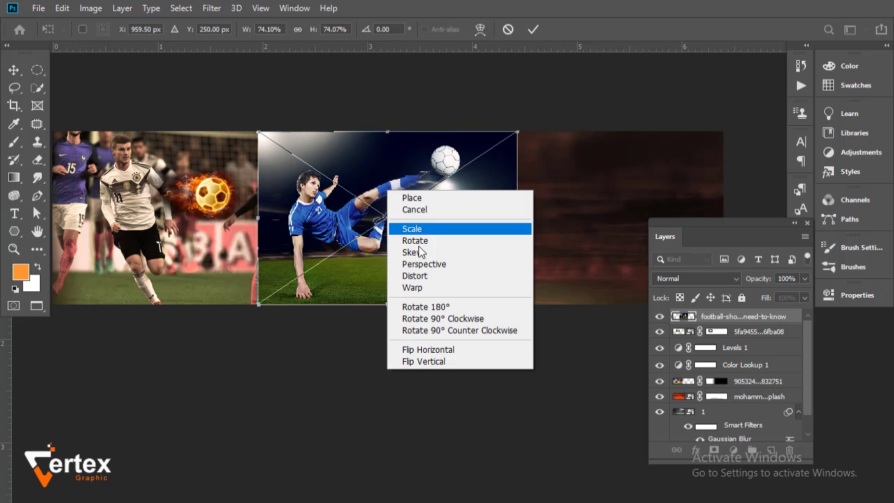
{"action": "left_click", "coordinate": [423, 350]}
{"action": "left_click_drag", "start_coordinate": [392, 274], "coordinate": [588, 229]}
{"action": "key", "text": "Return"}
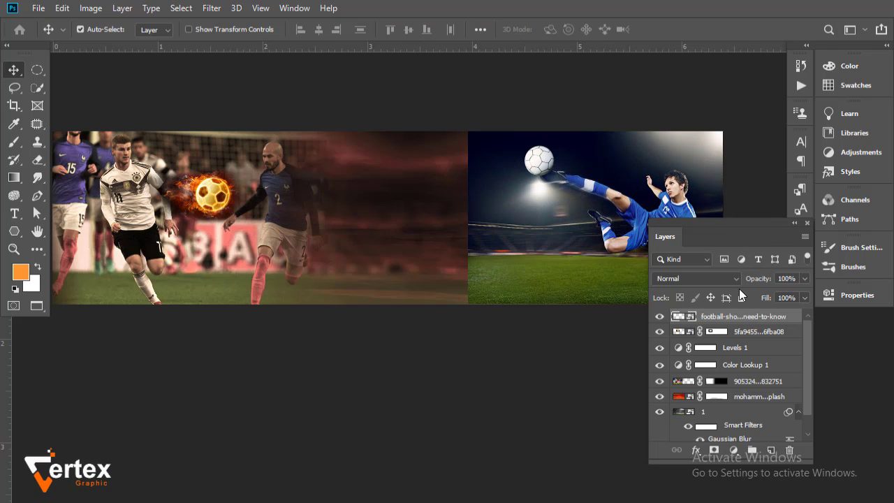
- Set the kicking player layer's blend mode to Color Dodge and add a layer mask to it
{"action": "left_click", "coordinate": [737, 279]}
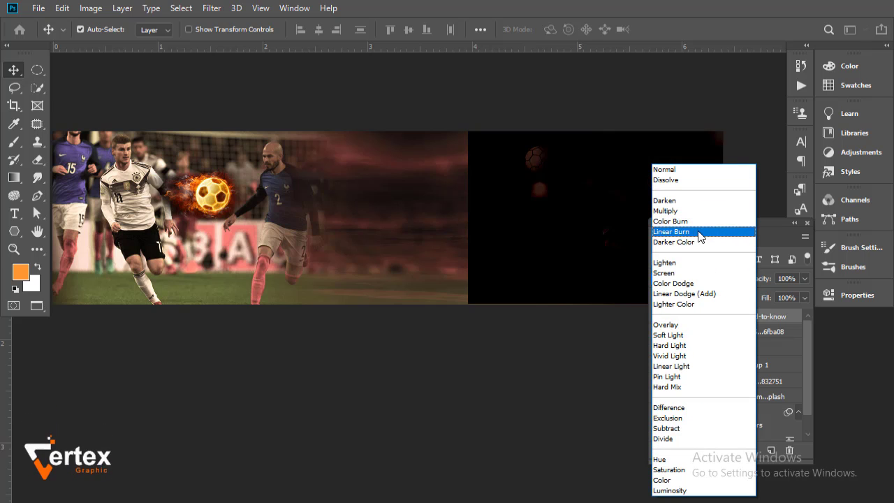
{"action": "left_click", "coordinate": [694, 284]}
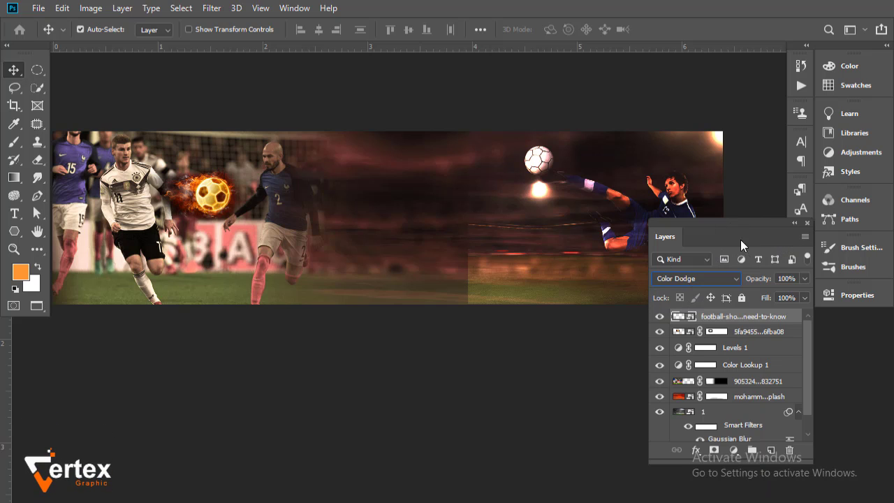
{"action": "mouse_move", "coordinate": [741, 240]}
{"action": "left_mouse_down"}
{"action": "mouse_move", "coordinate": [782, 318]}
{"action": "mouse_move", "coordinate": [794, 321]}
{"action": "mouse_move", "coordinate": [734, 240]}
{"action": "left_mouse_up"}
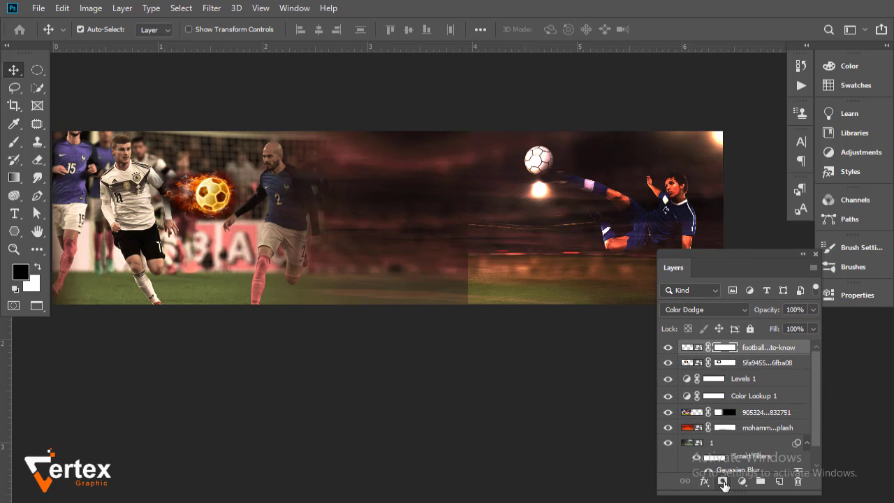
- Fade the left edge of the kicking player photo with a horizontal black-to-transparent linear gradient on its mask
{"action": "left_click", "coordinate": [13, 176]}
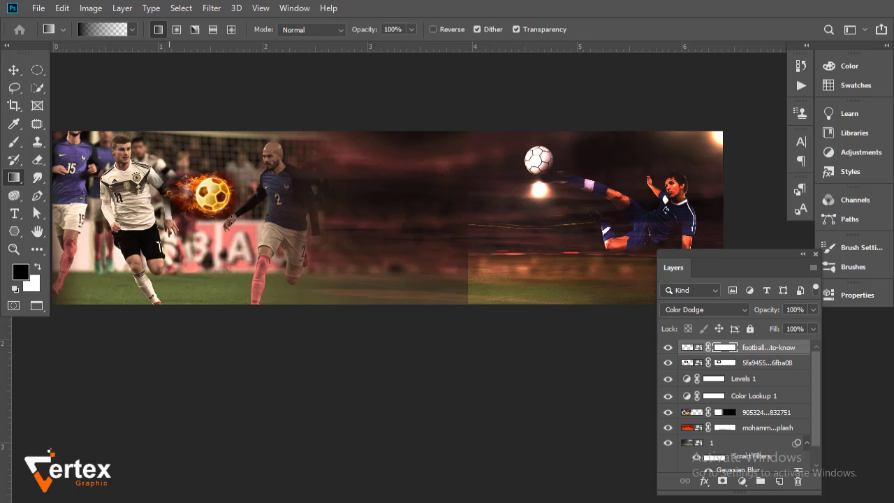
{"action": "left_click_drag", "start_coordinate": [359, 228], "coordinate": [548, 229]}
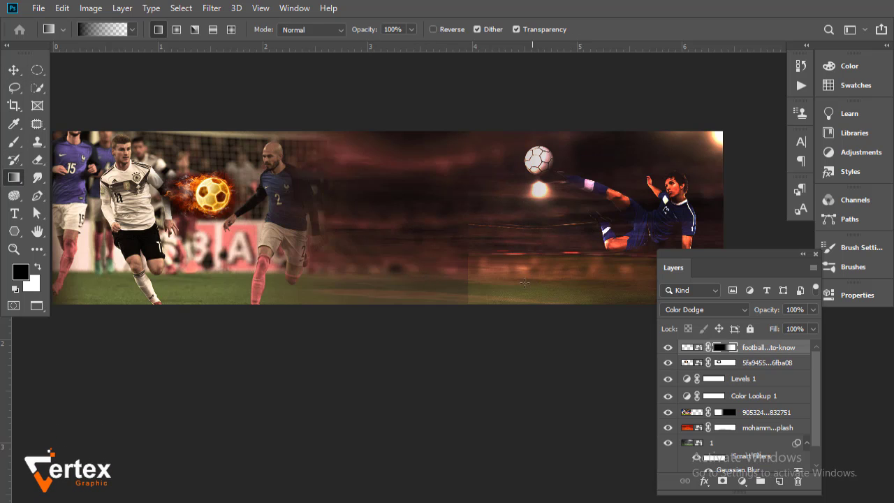
- Blend the remaining left edge of the kicking player photo into the pitch with further horizontal gradients on its mask
{"action": "left_click_drag", "start_coordinate": [510, 287], "coordinate": [517, 286]}
{"action": "left_click_drag", "start_coordinate": [388, 282], "coordinate": [520, 275]}
{"action": "left_click_drag", "start_coordinate": [385, 264], "coordinate": [495, 263]}
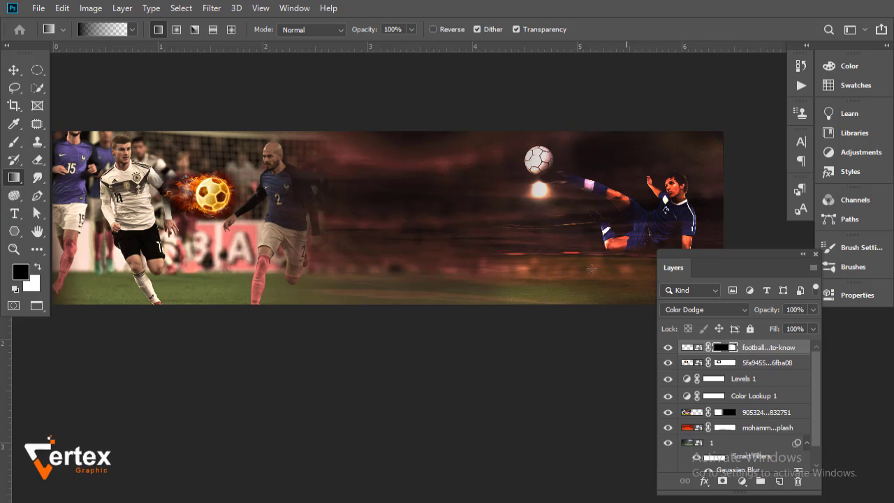
- Nudge the masked match photo of the white- and blue-shirted players left until the white-shirted player stands at the banner's left end
{"action": "left_click", "coordinate": [14, 70]}
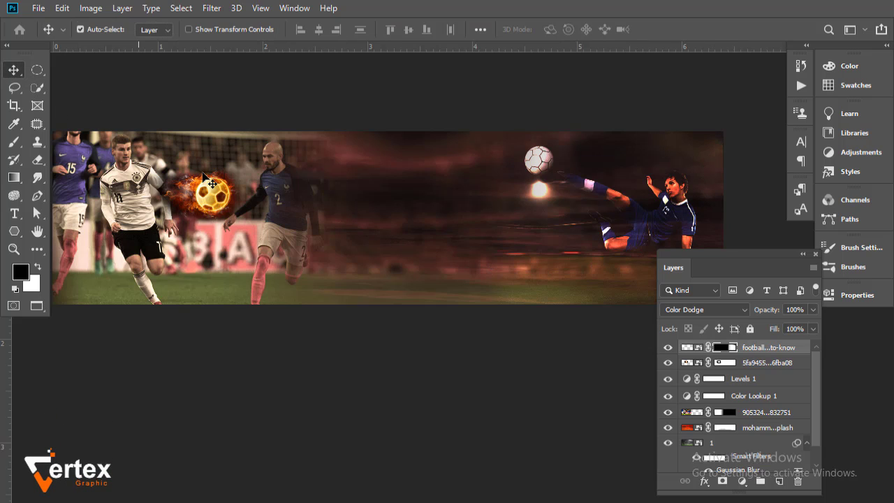
{"action": "left_click_drag", "start_coordinate": [727, 259], "coordinate": [799, 312]}
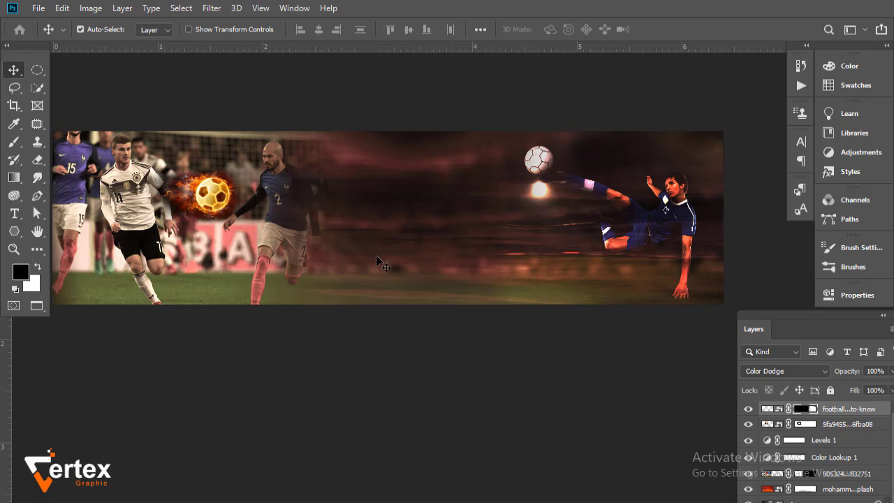
{"action": "left_click_drag", "start_coordinate": [364, 212], "coordinate": [435, 229]}
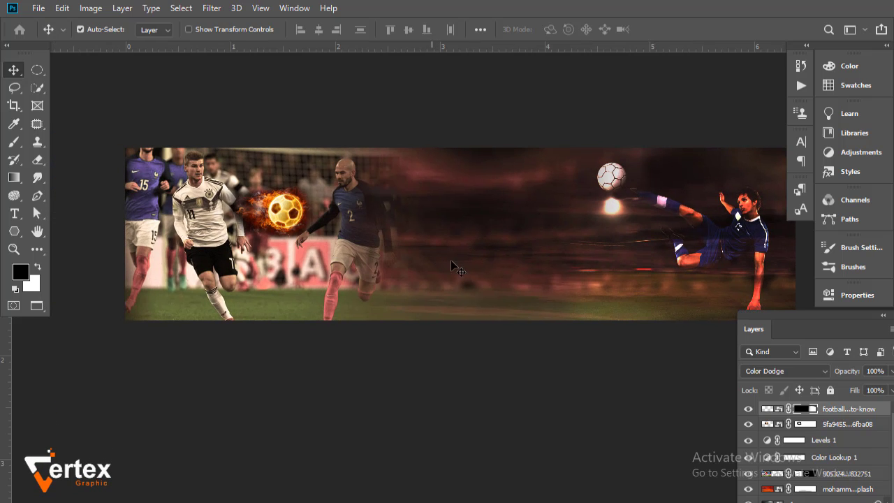
{"action": "left_click_drag", "start_coordinate": [532, 276], "coordinate": [496, 240]}
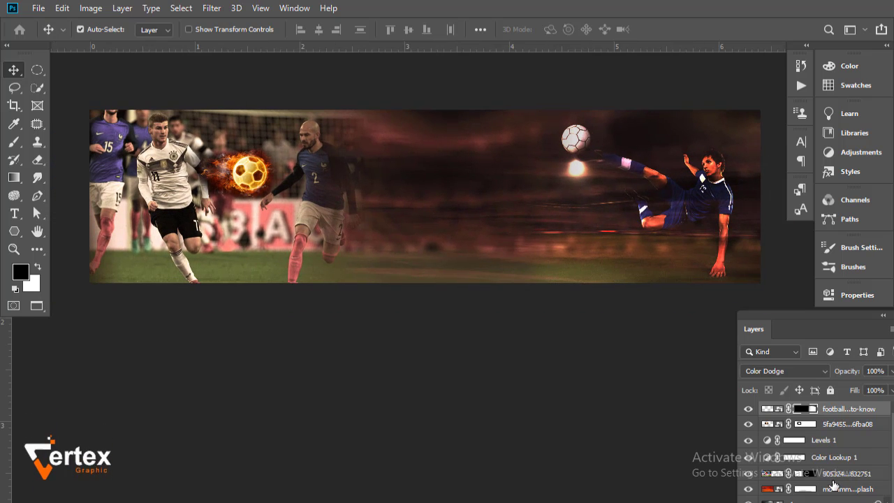
{"action": "left_click", "coordinate": [777, 477]}
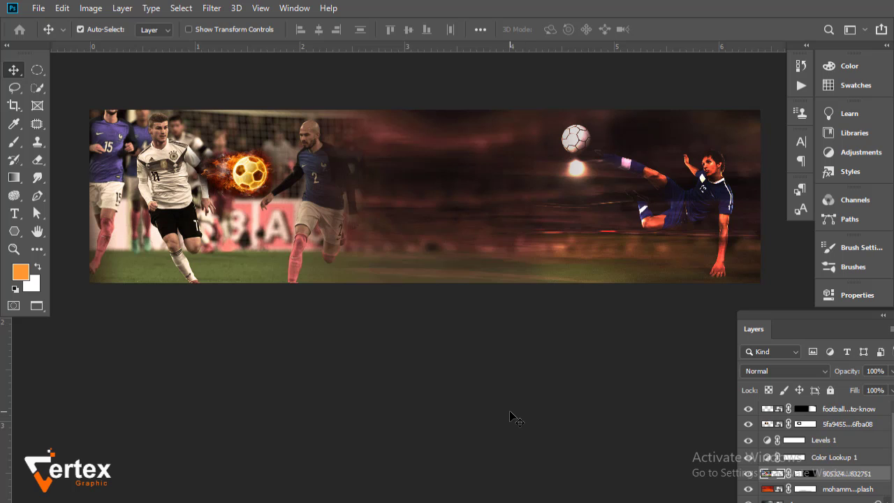
{"action": "key", "text": "shift+Left"}
{"action": "key", "text": "shift+Left"}
{"action": "key", "text": "shift+Left"}
{"action": "key", "text": "shift+Left"}
{"action": "key", "text": "shift+Left"}
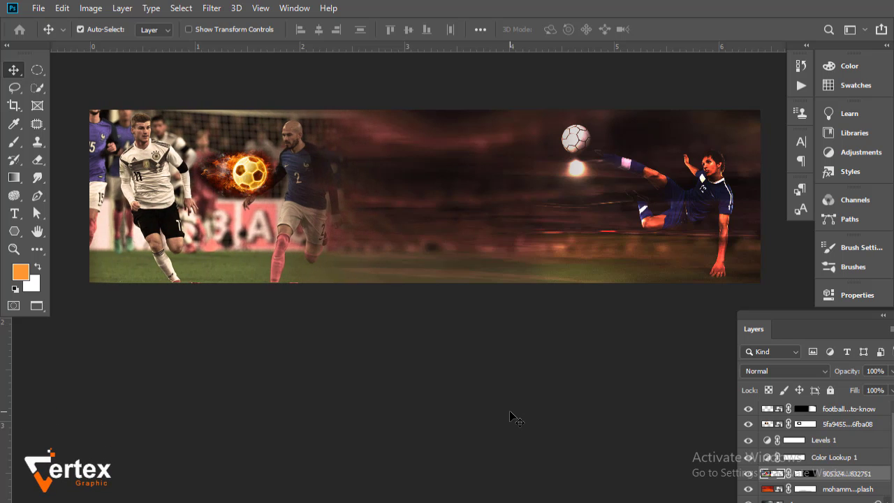
{"action": "key", "text": "shift+Left"}
{"action": "key", "text": "shift+Left"}
{"action": "key", "text": "shift+Left"}
{"action": "key", "text": "shift+Left"}
{"action": "key", "text": "shift+Left"}
{"action": "key", "text": "shift+Left"}
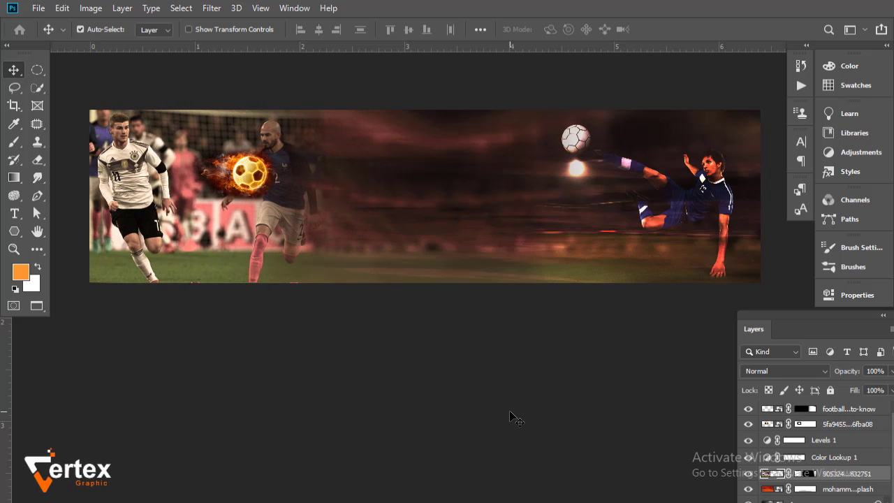
{"action": "key", "text": "shift+Left"}
{"action": "key", "text": "shift+Left"}
{"action": "key", "text": "shift+Left"}
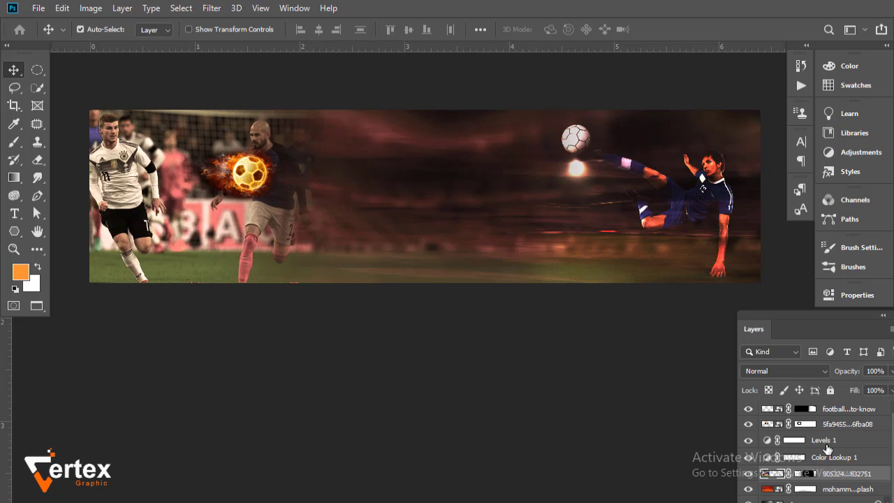
- Nudge the flaming football layer left so it sits between the white-shirted player and the blue-shirted player
{"action": "left_click", "coordinate": [767, 425]}
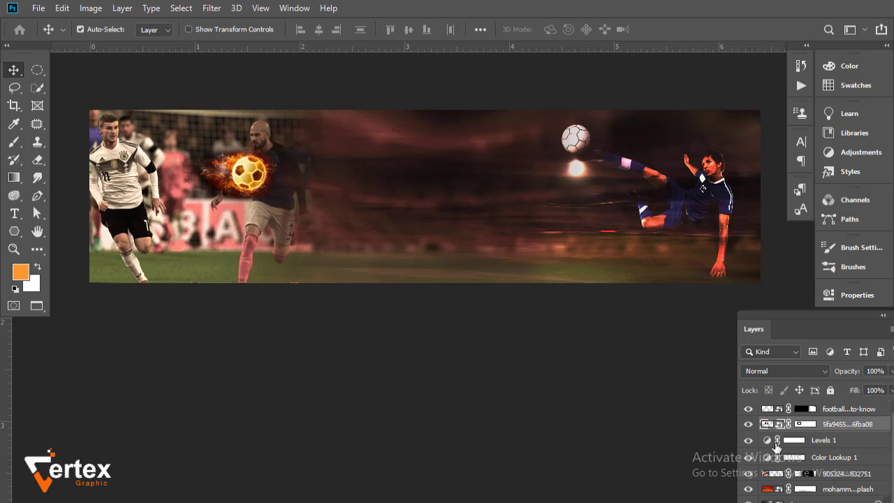
{"action": "key", "text": "shift+Left"}
{"action": "key", "text": "shift+Left"}
{"action": "key", "text": "shift+Left"}
{"action": "key", "text": "shift+Left"}
{"action": "key", "text": "shift+Left"}
{"action": "key", "text": "shift+Left"}
{"action": "key", "text": "shift+Left"}
{"action": "key", "text": "shift+Left"}
{"action": "key", "text": "shift+Left"}
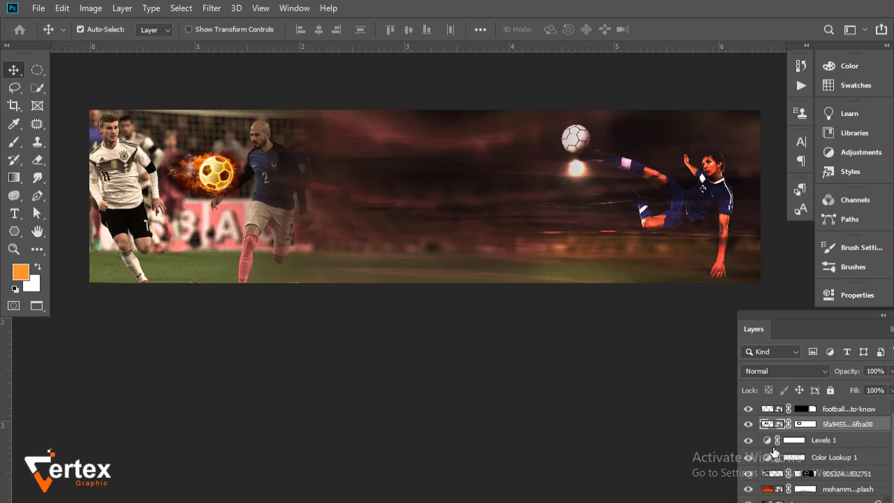
{"action": "key", "text": "shift+Left"}
{"action": "key", "text": "shift+Left"}
{"action": "key", "text": "shift+Left"}
{"action": "key", "text": "shift+Left"}
{"action": "key", "text": "shift+Left"}
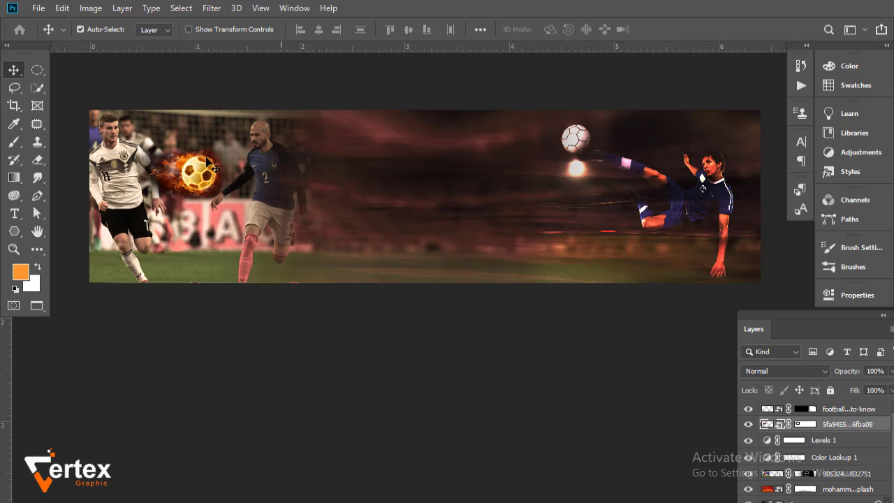
- Preview the orange sparks and fire photos, and place the fire-on-black GFrPaWddbT8-unsplash image as an embedded object
{"action": "left_click", "coordinate": [39, 8]}
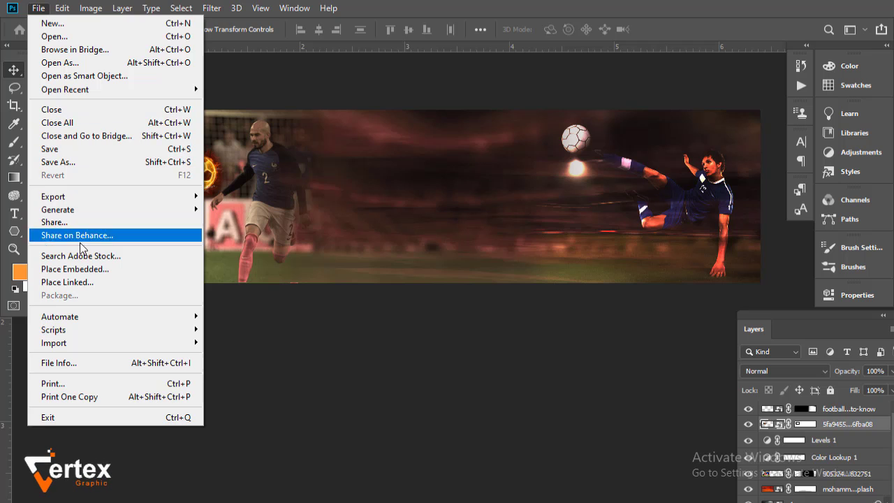
{"action": "left_click", "coordinate": [84, 267]}
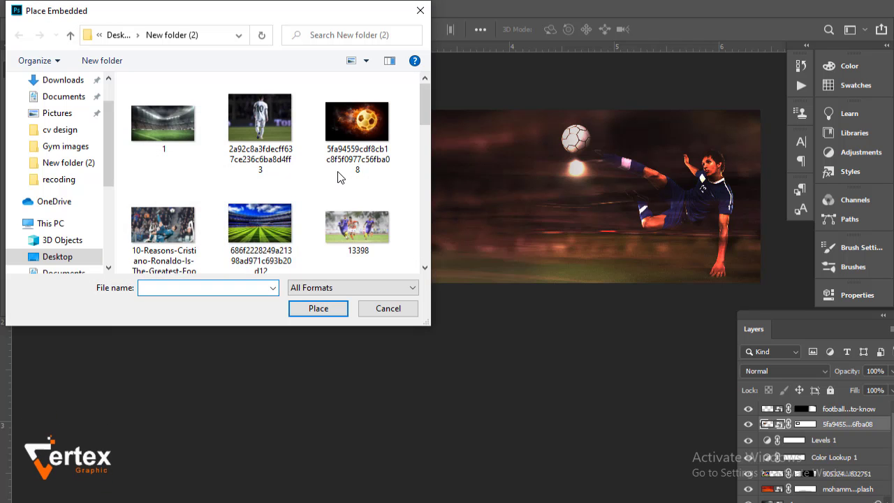
{"action": "scroll", "coordinate": [344, 173], "scroll_direction": "down", "scroll_amount": 3}
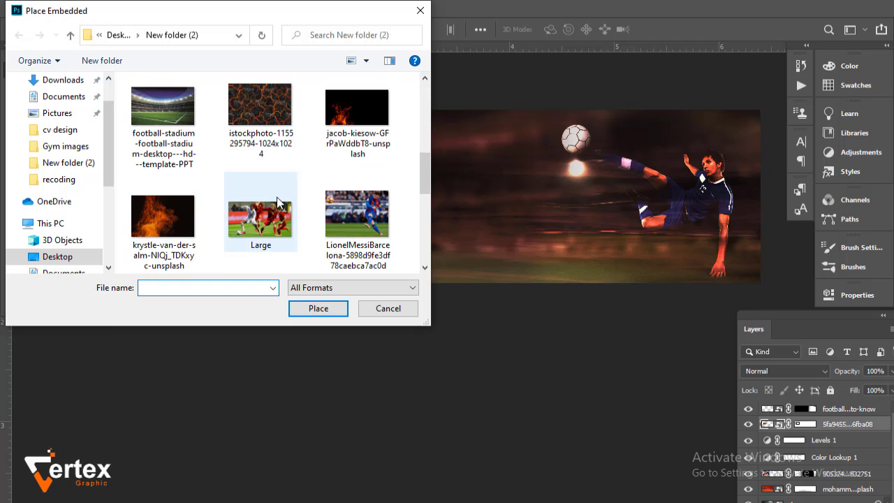
{"action": "scroll", "coordinate": [304, 198], "scroll_direction": "down", "scroll_amount": 3}
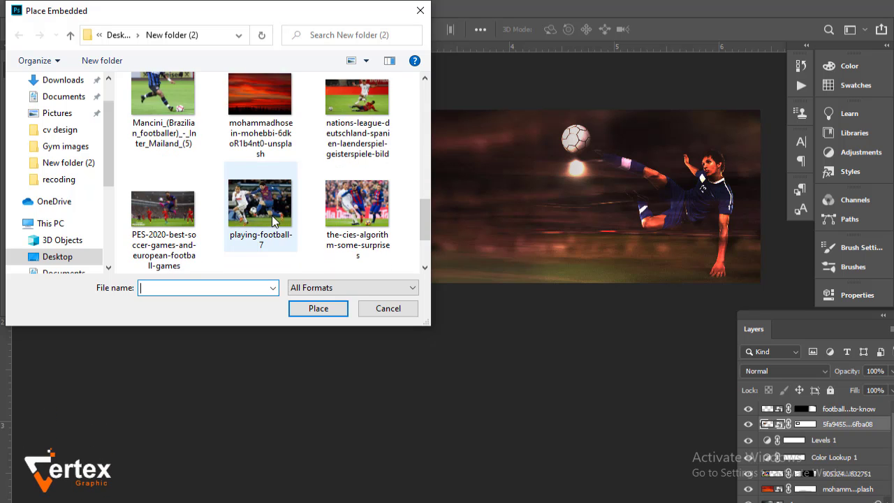
{"action": "scroll", "coordinate": [272, 215], "scroll_direction": "up", "scroll_amount": 2}
{"action": "right_click", "coordinate": [154, 96]}
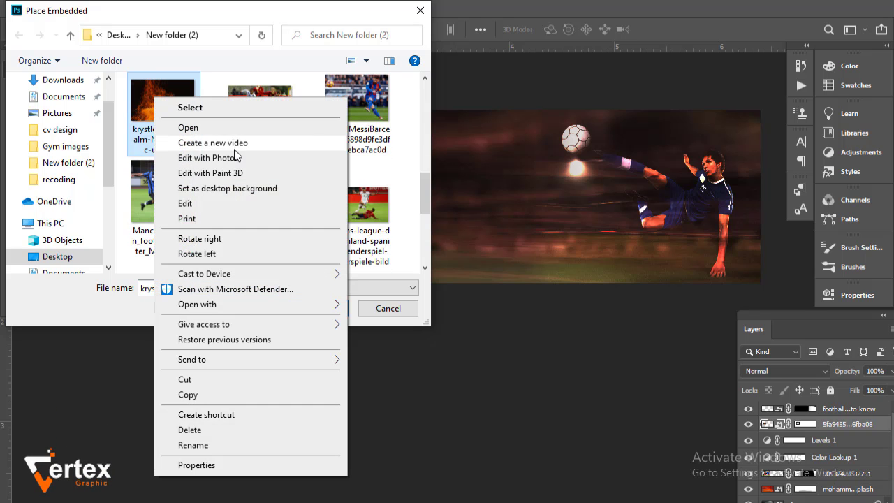
{"action": "key", "text": "Escape"}
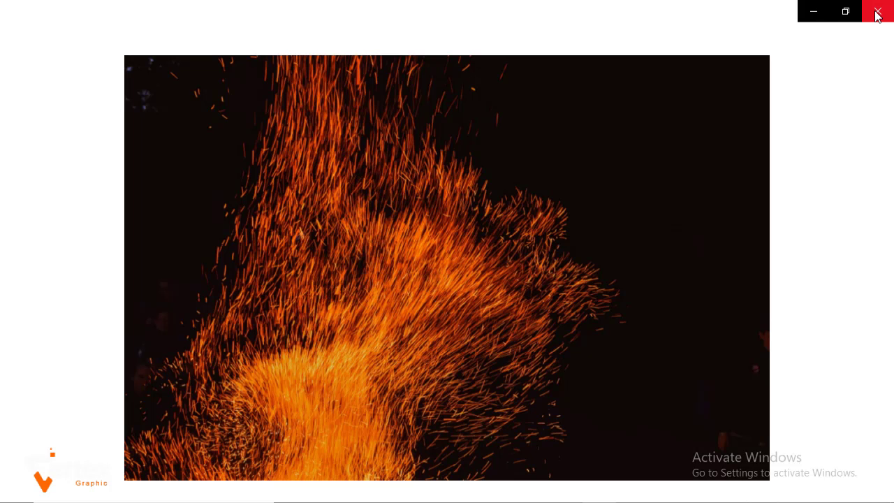
{"action": "left_click", "coordinate": [877, 11]}
{"action": "scroll", "coordinate": [343, 142], "scroll_direction": "down", "scroll_amount": 1}
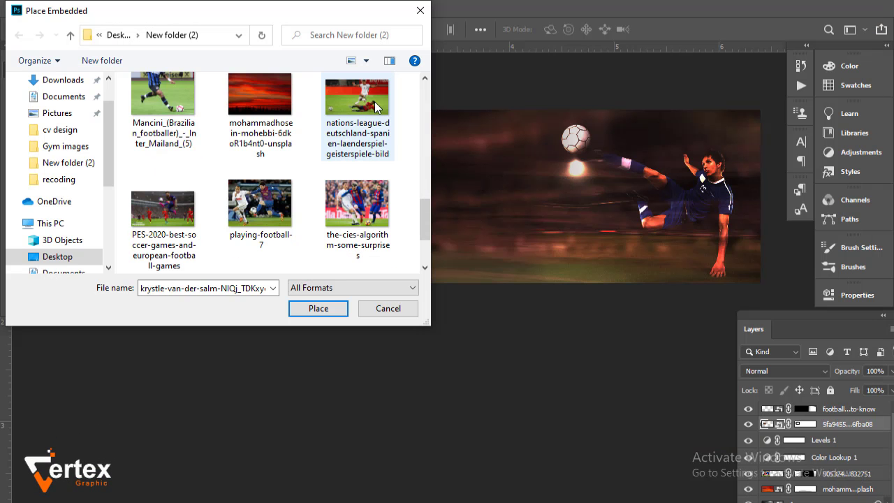
{"action": "scroll", "coordinate": [316, 136], "scroll_direction": "up", "scroll_amount": 2}
{"action": "scroll", "coordinate": [316, 136], "scroll_direction": "up", "scroll_amount": 1}
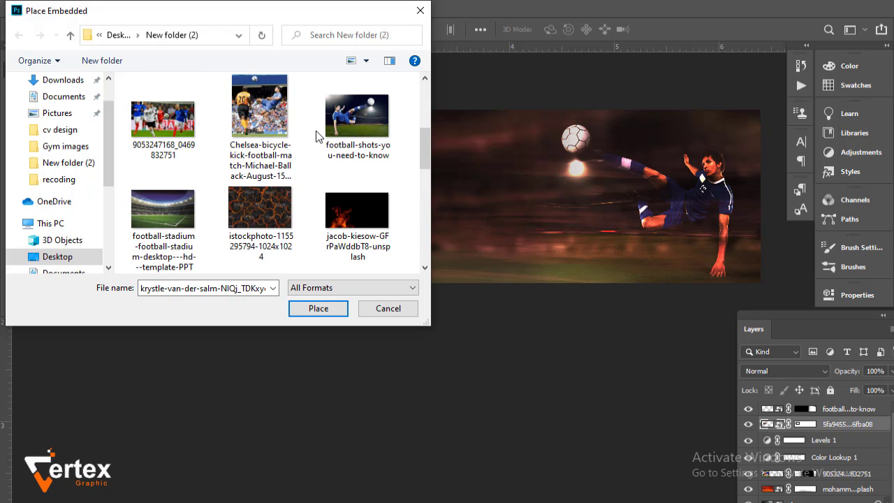
{"action": "right_click", "coordinate": [350, 220]}
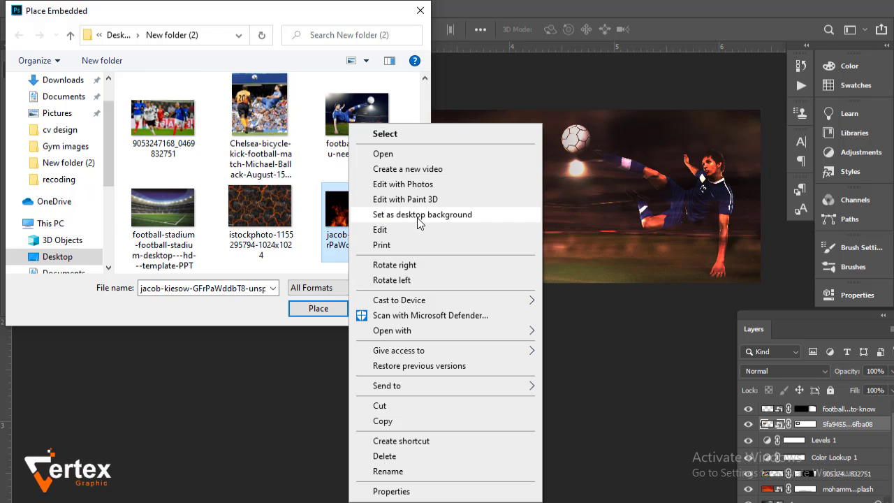
{"action": "left_click", "coordinate": [417, 154]}
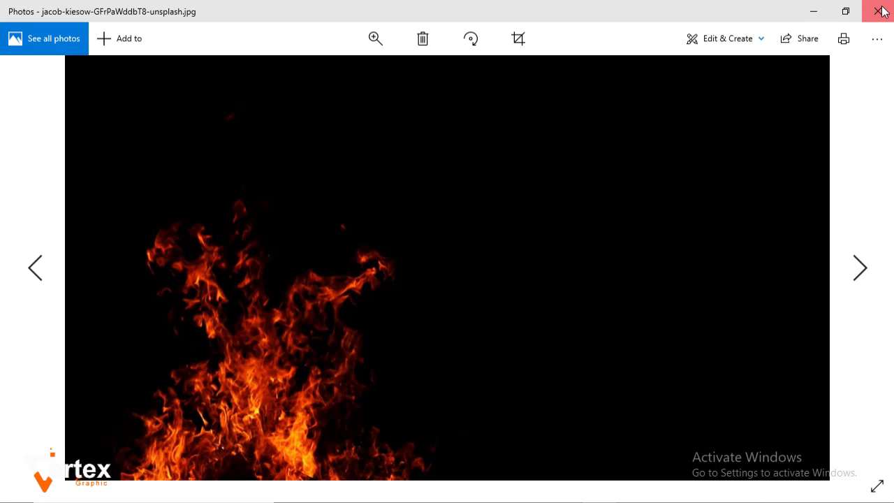
{"action": "left_click", "coordinate": [882, 12]}
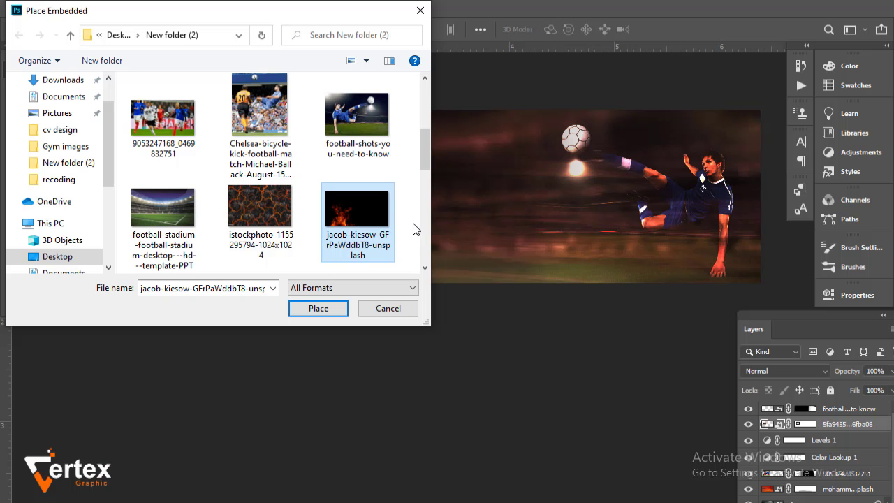
{"action": "left_click", "coordinate": [318, 309]}
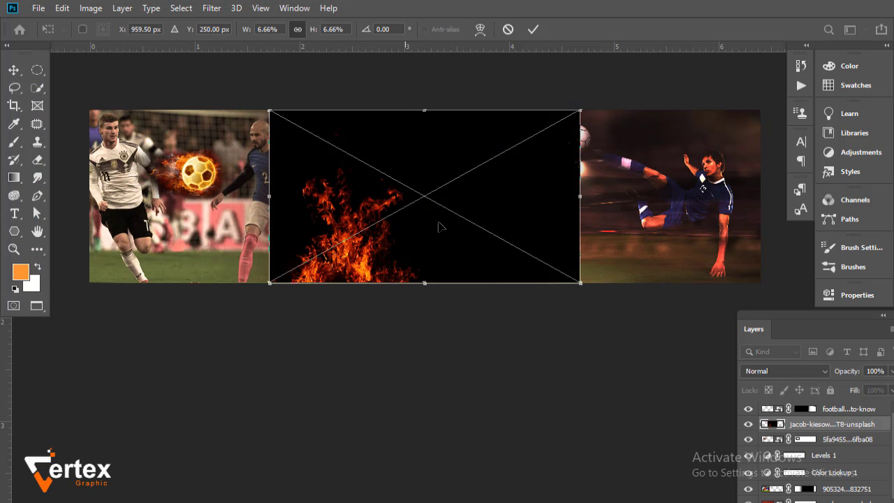
- Move the placed fire image over the banner's left part, enlarge it to about 8.49% and commit the placement
{"action": "left_click_drag", "start_coordinate": [418, 226], "coordinate": [259, 235]}
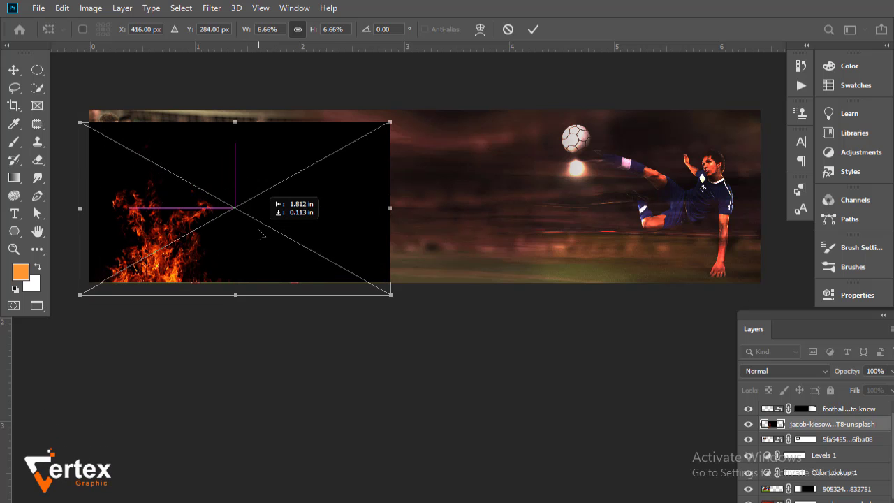
{"action": "left_click_drag", "start_coordinate": [394, 120], "coordinate": [476, 81]}
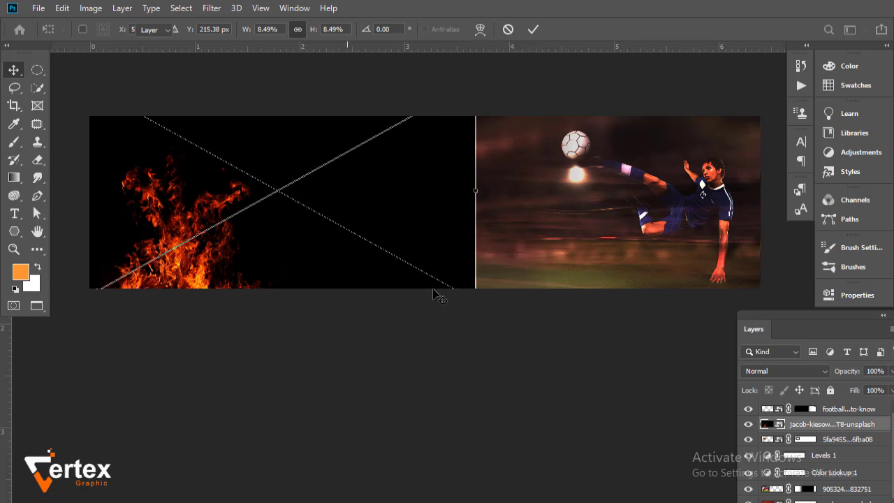
{"action": "key", "text": "Return"}
- Set the fire layer's blend mode to Screen and move the flames to the banner's bottom-left corner by the white-shirted player's feet
{"action": "left_click", "coordinate": [824, 372]}
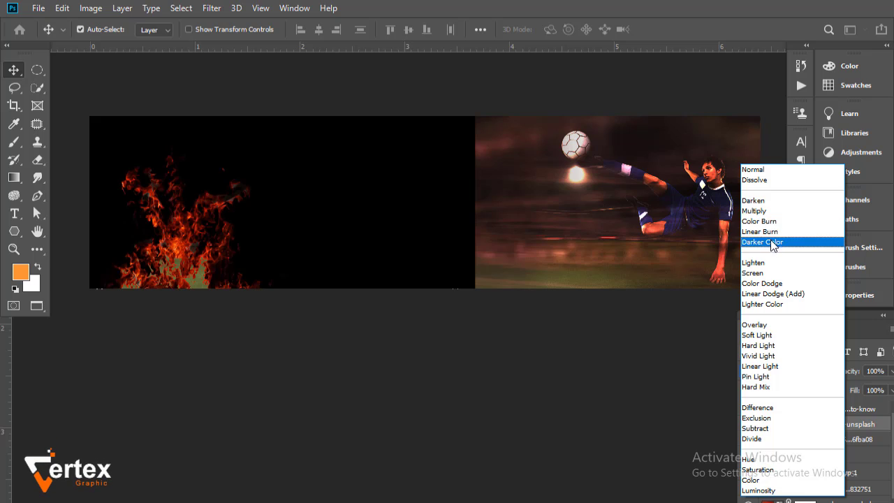
{"action": "left_click", "coordinate": [776, 275]}
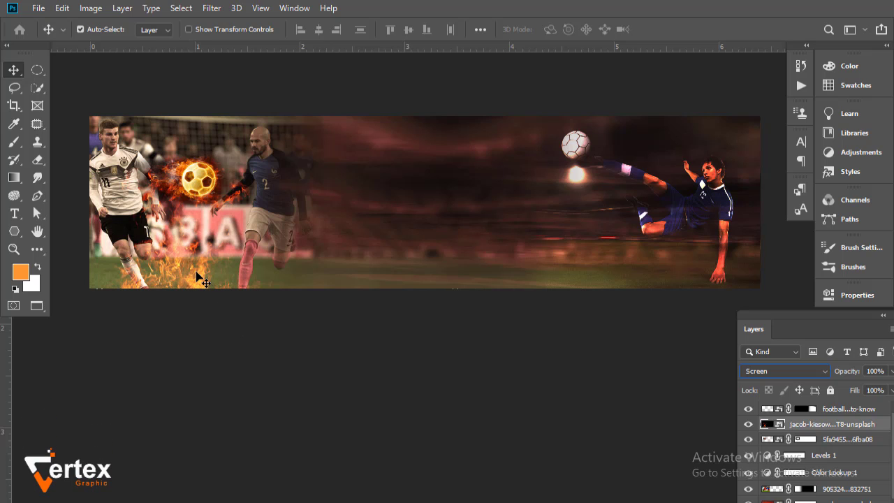
{"action": "left_click_drag", "start_coordinate": [192, 276], "coordinate": [121, 290]}
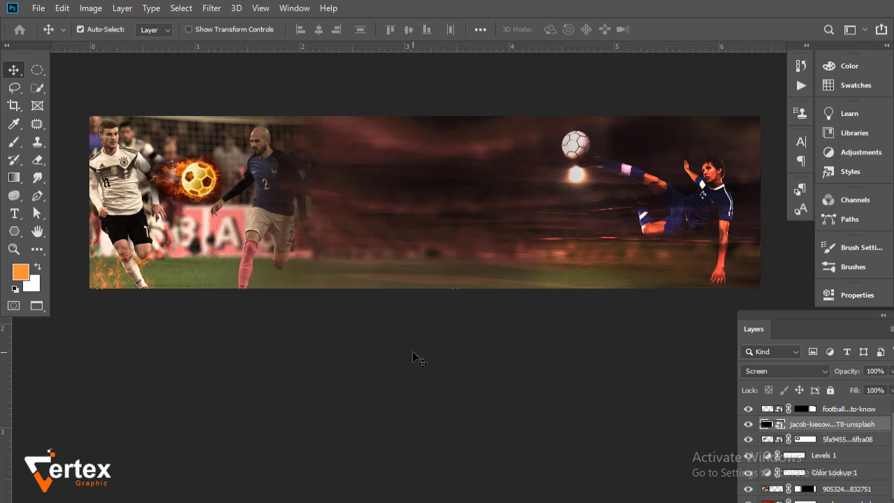
- Examine the flames, players and blended background close up across the banner
{"action": "left_click", "coordinate": [267, 302], "text": "ctrl"}
{"action": "left_click", "coordinate": [261, 285], "text": "ctrl"}
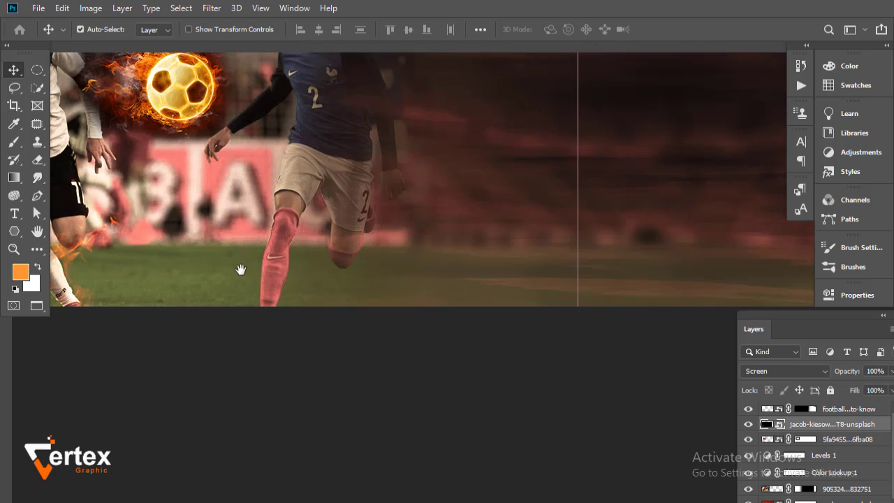
{"action": "left_click_drag", "start_coordinate": [236, 248], "coordinate": [291, 318]}
{"action": "left_click", "coordinate": [407, 295], "text": "ctrl+alt"}
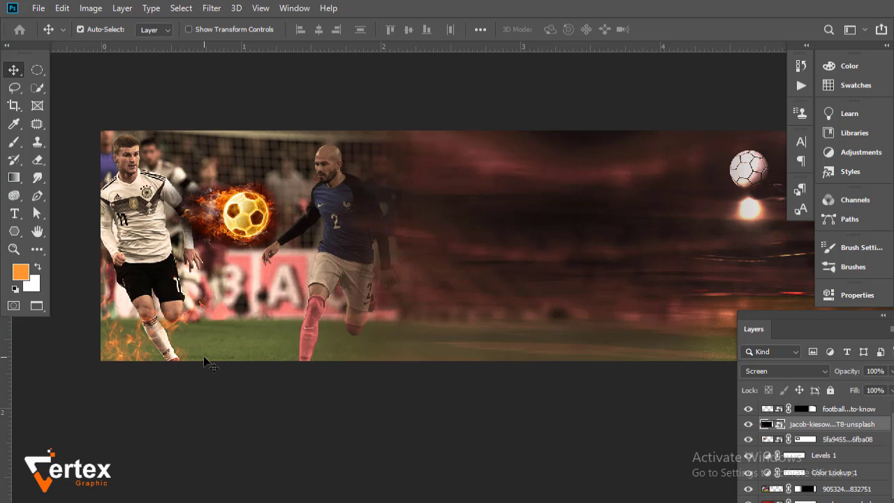
{"action": "left_click_drag", "start_coordinate": [548, 289], "coordinate": [457, 266]}
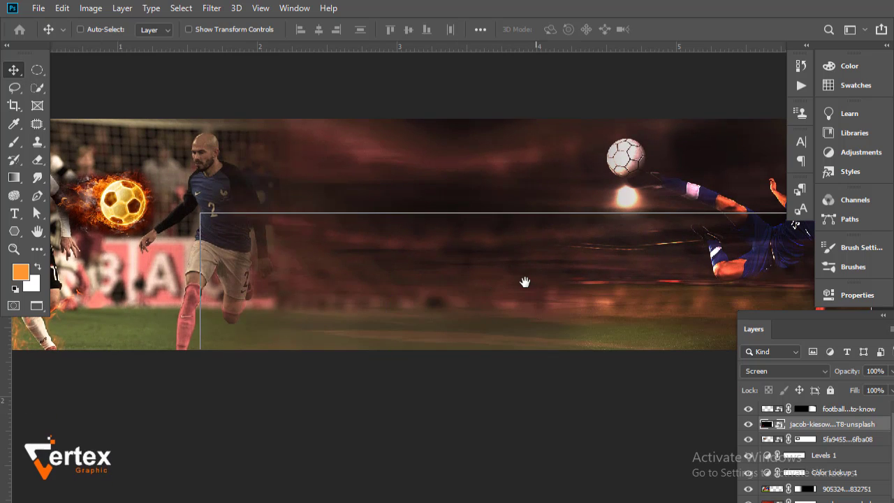
{"action": "scroll", "coordinate": [531, 283], "scroll_direction": "down", "scroll_amount": 1}
{"action": "left_click_drag", "start_coordinate": [537, 284], "coordinate": [524, 284]}
{"action": "key", "text": "ctrl+r"}
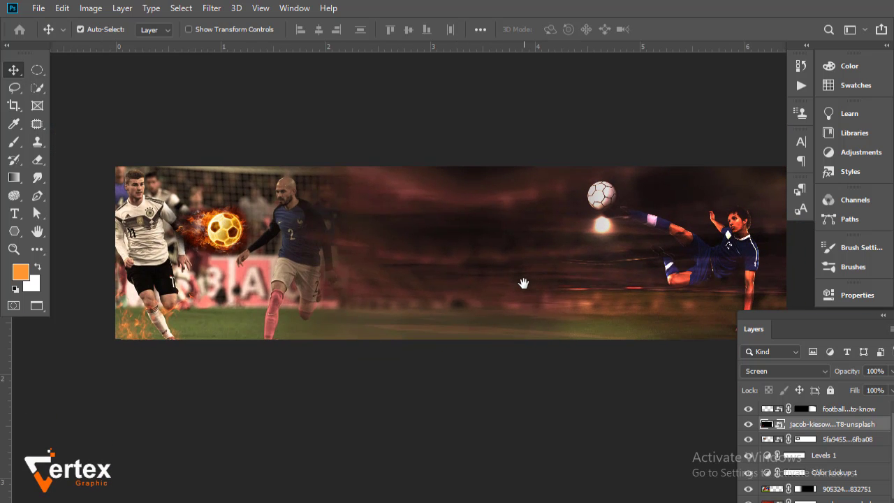
- Add a Bebas Neue text line reading "PLAY LIKE A" in the middle of the banner
{"action": "left_click", "coordinate": [17, 217]}
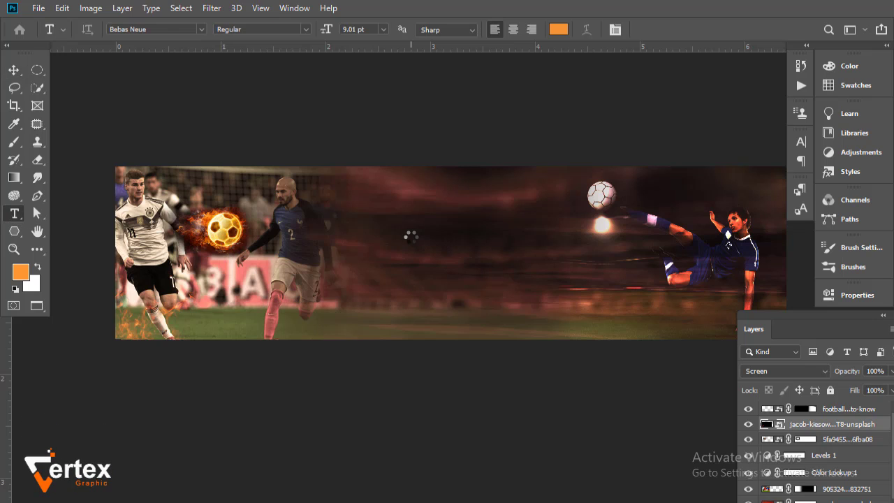
{"action": "left_click", "coordinate": [534, 345]}
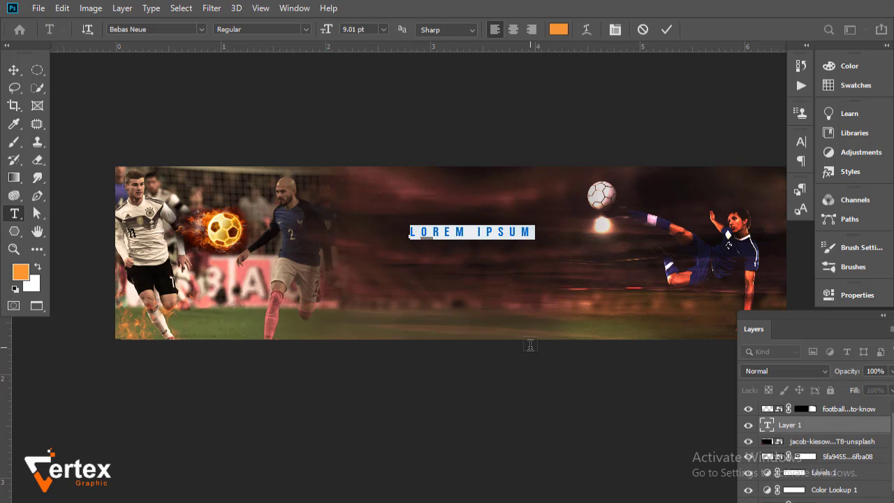
{"action": "key", "text": "BackSpace"}
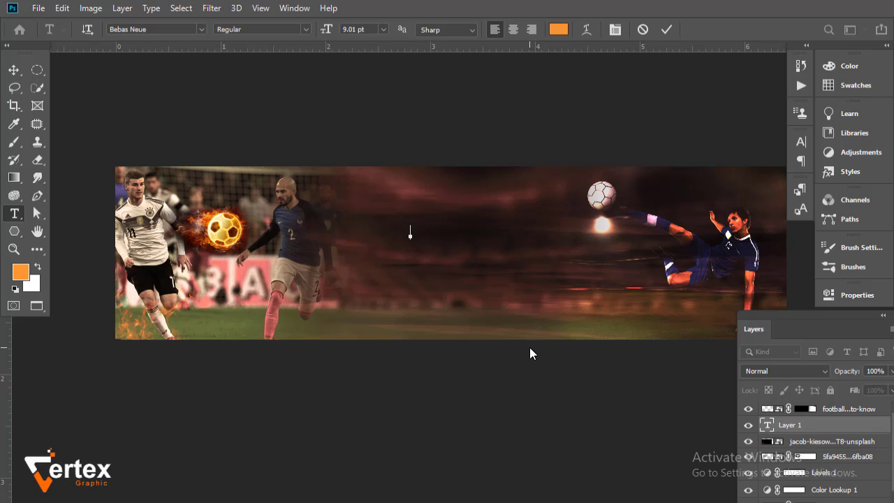
{"action": "type", "text": "PLA"}
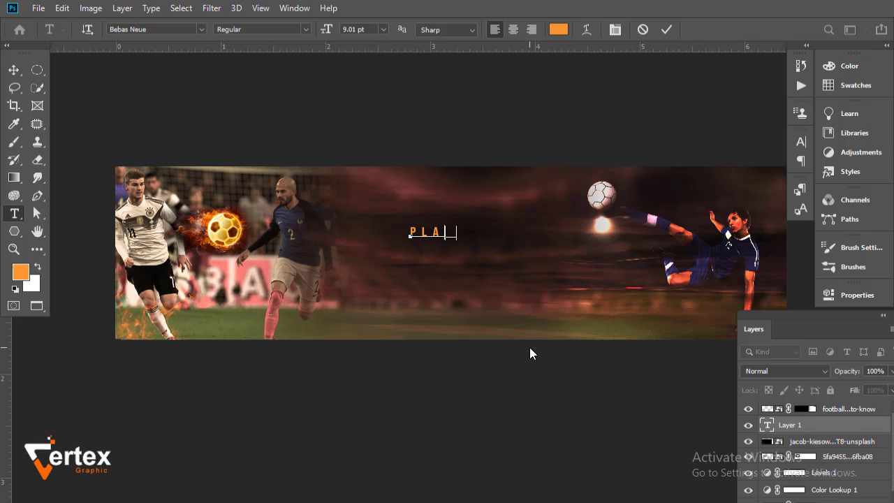
{"action": "type", "text": "Y LIKE "}
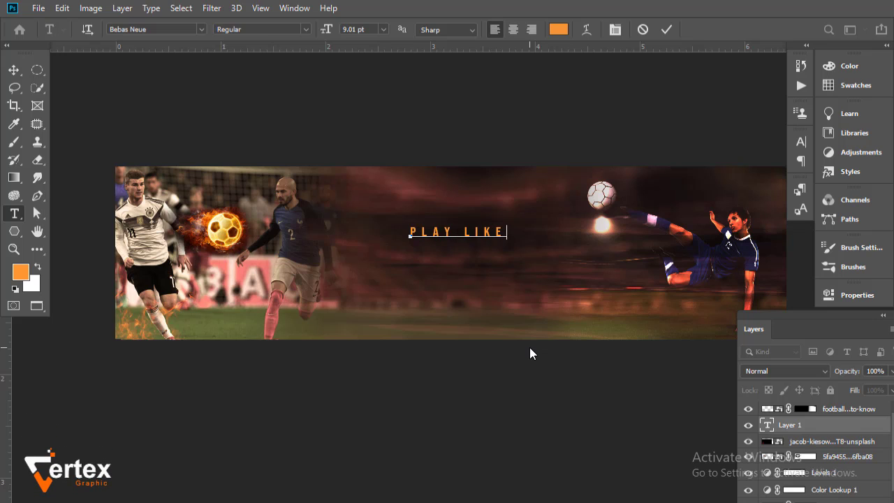
{"action": "type", "text": "A"}
{"action": "key", "text": "Return"}
{"action": "type", "text": "KING"}
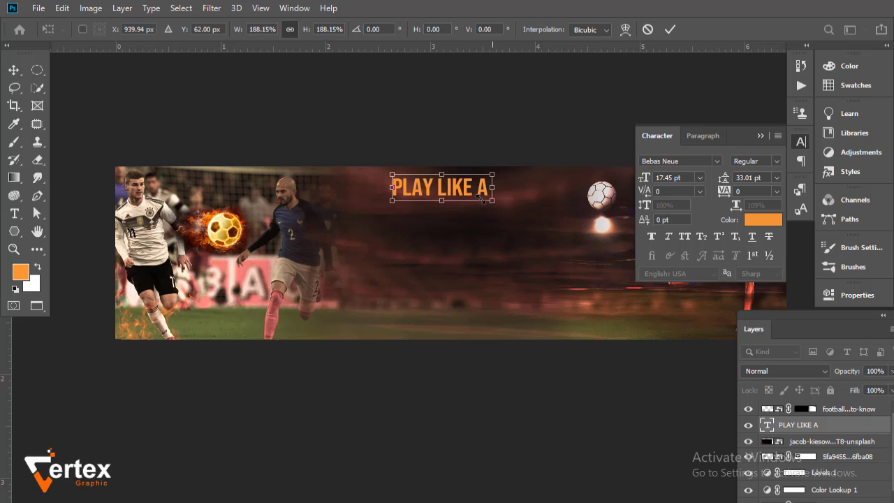
- Resize the "PLAY LIKE A" text to about 12.39 pt, centred near the banner's top edge, and colour it white (ffffff)
{"action": "mouse_move", "coordinate": [480, 199]}
{"action": "left_mouse_down"}
{"action": "mouse_move", "coordinate": [454, 196]}
{"action": "mouse_move", "coordinate": [466, 193]}
{"action": "left_mouse_up"}
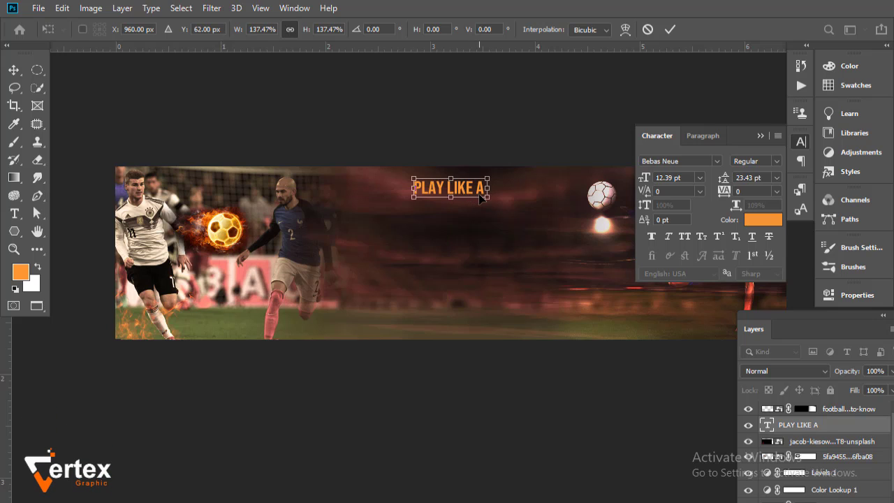
{"action": "key", "text": "Return"}
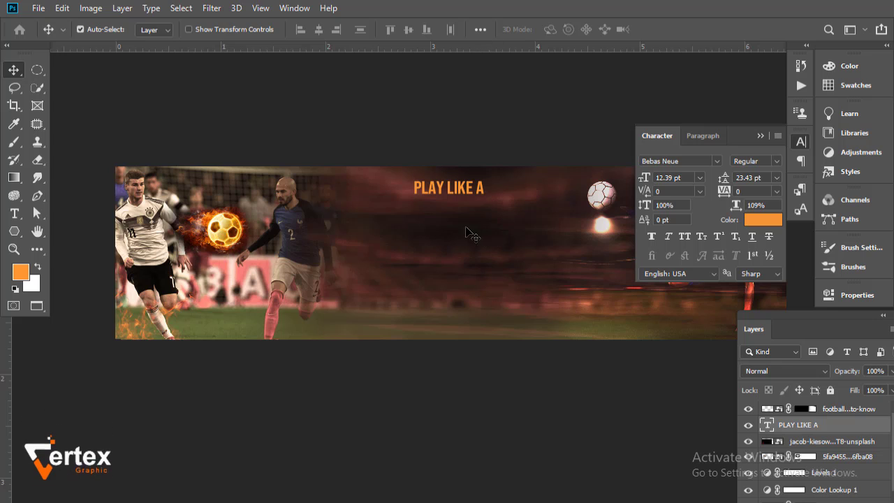
{"action": "left_click", "coordinate": [763, 219]}
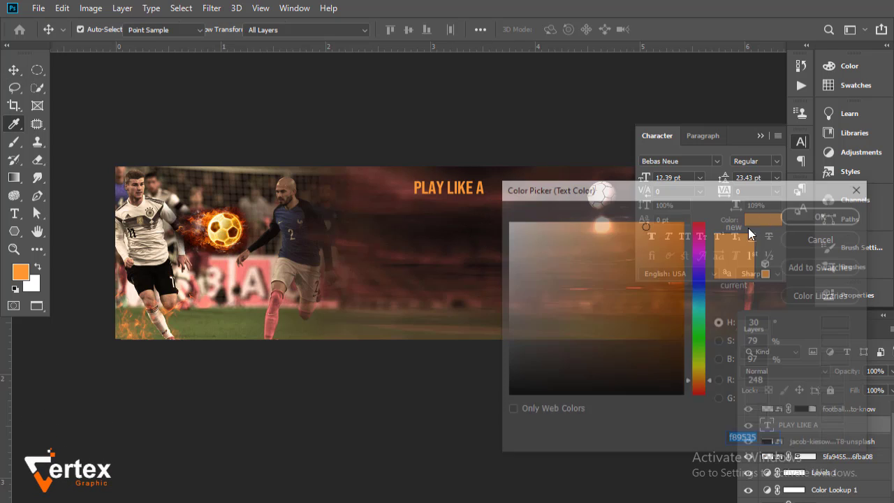
{"action": "left_click_drag", "start_coordinate": [536, 251], "coordinate": [493, 218]}
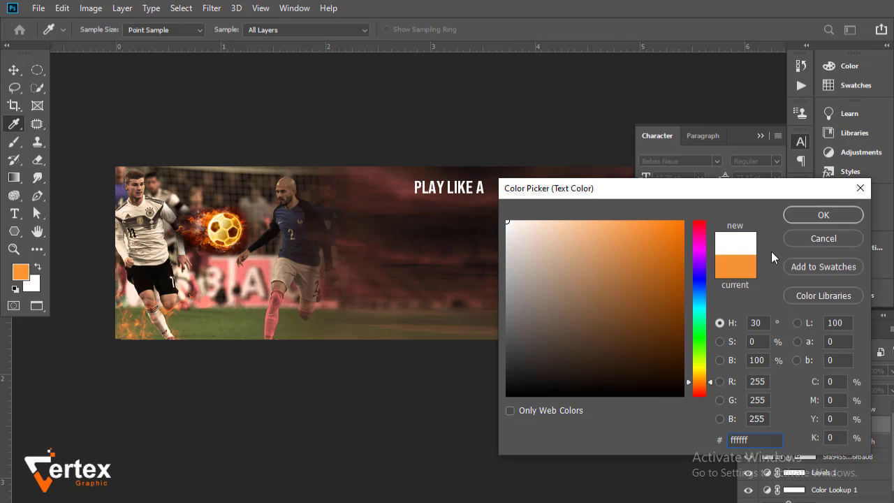
{"action": "left_click", "coordinate": [824, 215]}
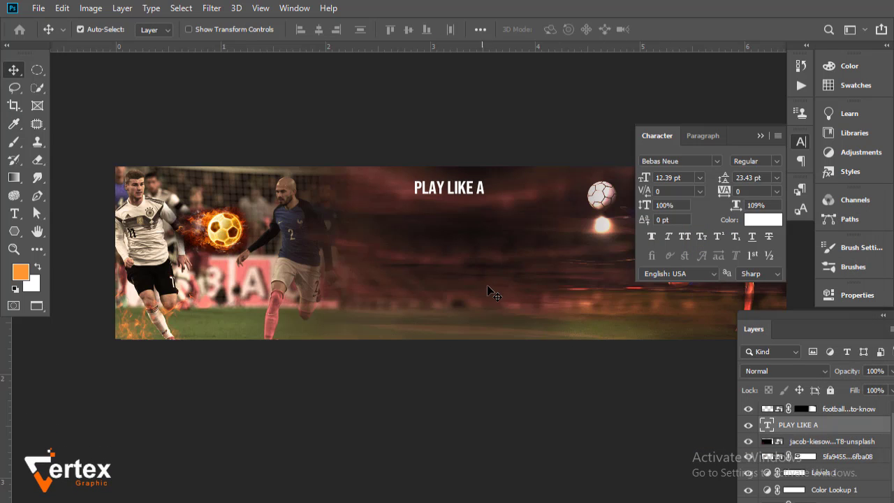
- Duplicate the "PLAY LIKE A" text directly below itself and replace the copy's wording with "KING"
{"action": "left_click_drag", "start_coordinate": [435, 263], "coordinate": [368, 251]}
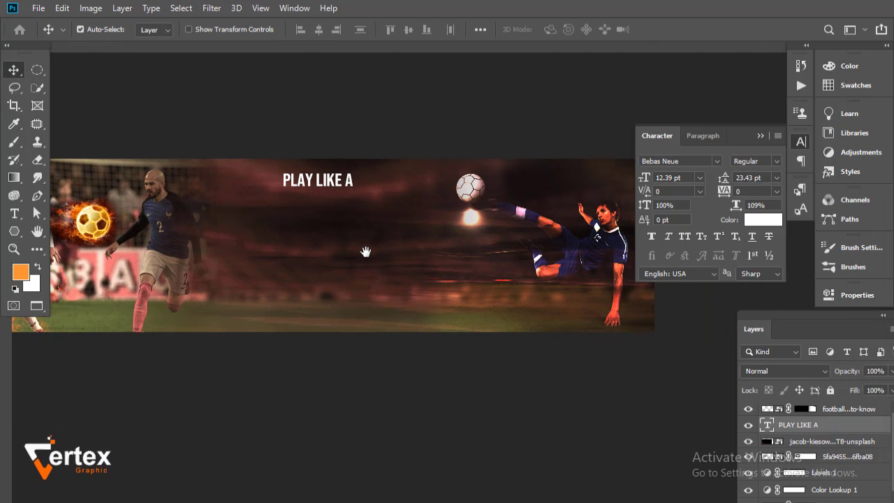
{"action": "left_click_drag", "start_coordinate": [396, 298], "coordinate": [322, 289]}
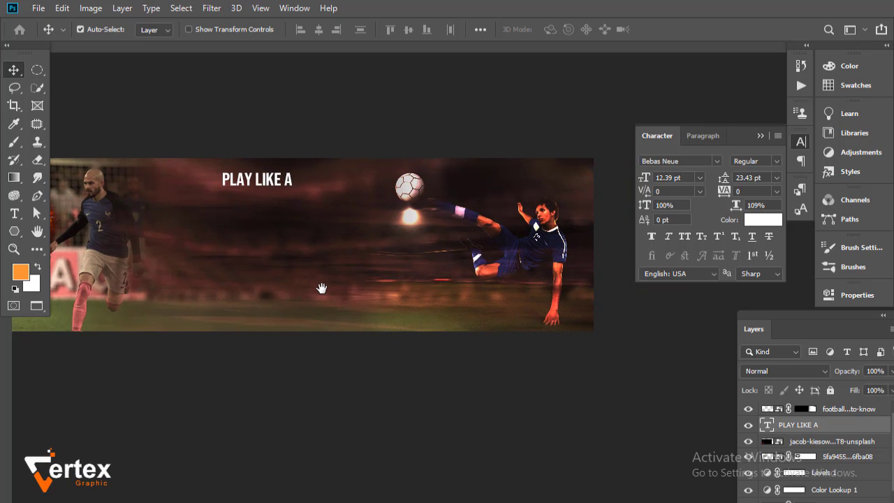
{"action": "left_click_drag", "start_coordinate": [314, 258], "coordinate": [441, 244]}
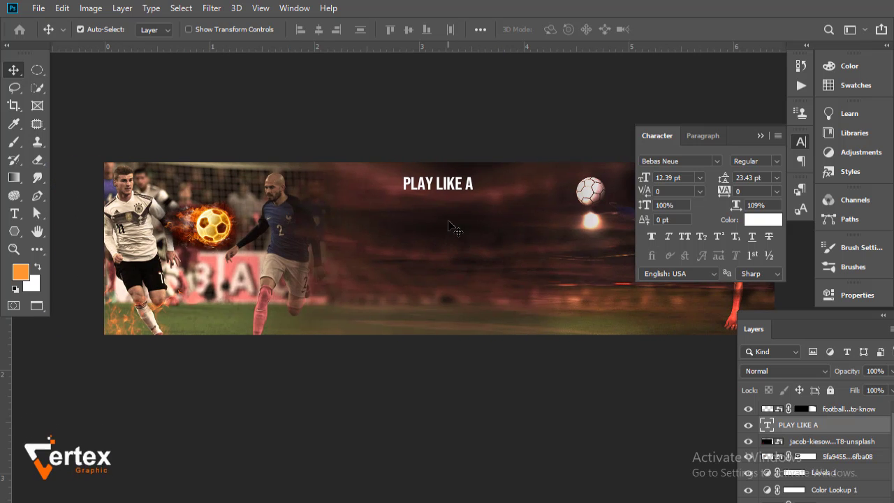
{"action": "left_click_drag", "start_coordinate": [438, 193], "coordinate": [436, 208]}
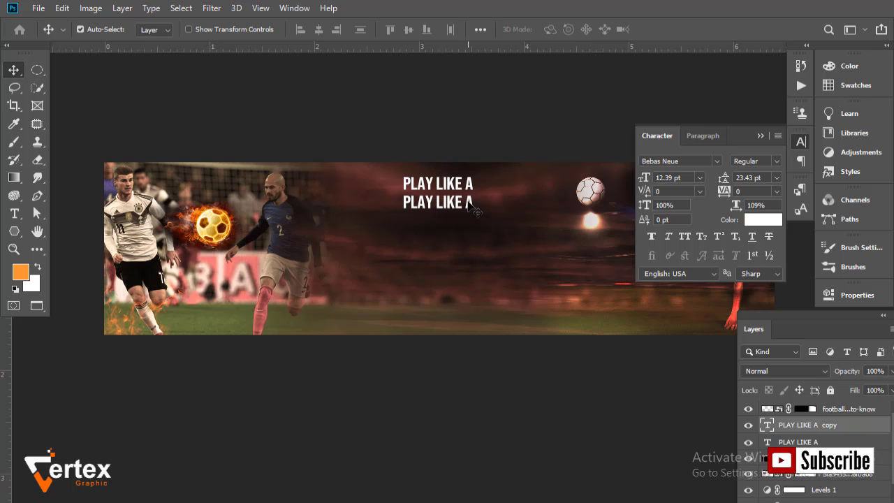
{"action": "double_click", "coordinate": [468, 202]}
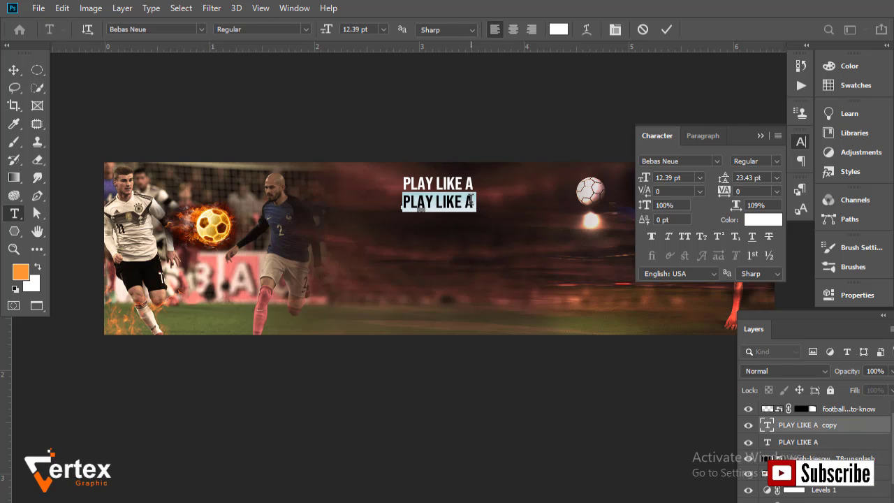
{"action": "type", "text": "KING"}
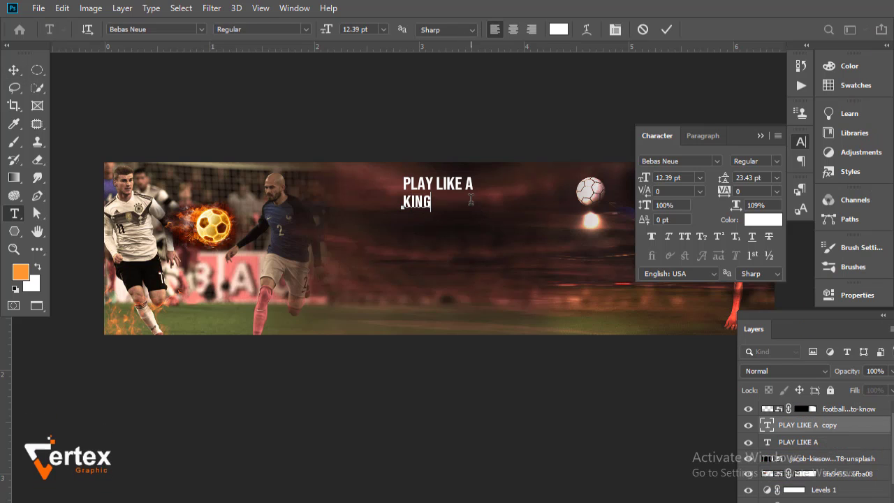
{"action": "left_click", "coordinate": [15, 71]}
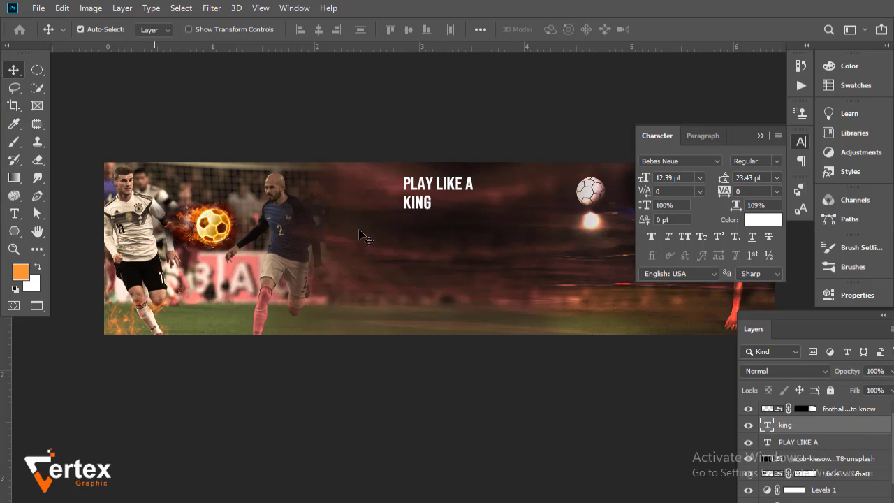
- Enlarge the "KING" text to about 562.93%, centre it just beneath "PLAY LIKE A" and commit the transform
{"action": "key", "text": "ctrl+t"}
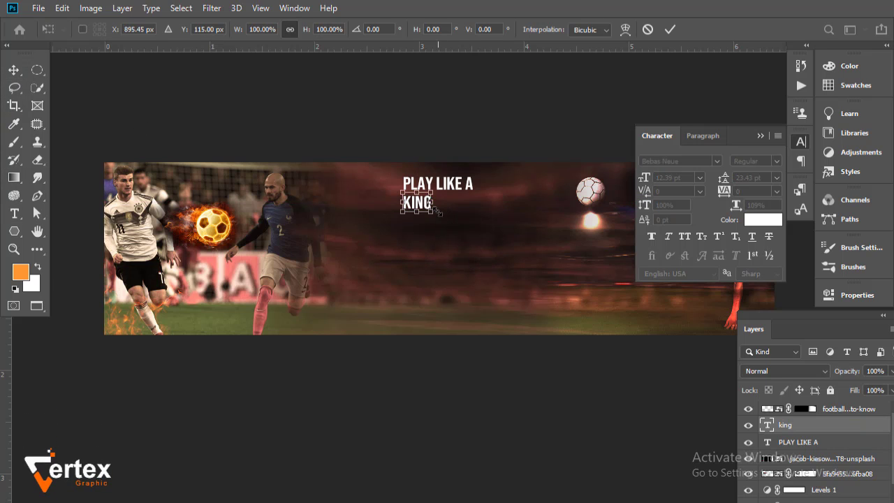
{"action": "left_click_drag", "start_coordinate": [435, 214], "coordinate": [597, 316]}
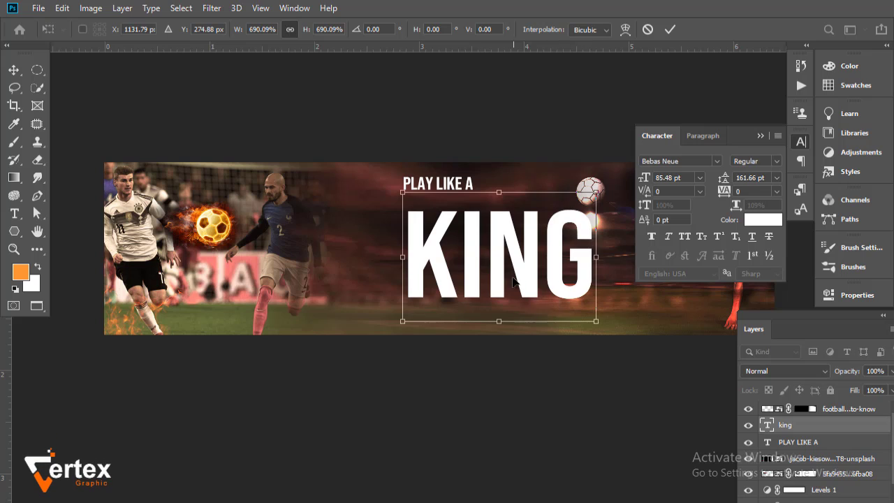
{"action": "left_click_drag", "start_coordinate": [500, 282], "coordinate": [453, 268]}
{"action": "left_click_drag", "start_coordinate": [546, 309], "coordinate": [516, 282]}
{"action": "left_click_drag", "start_coordinate": [473, 250], "coordinate": [479, 248]}
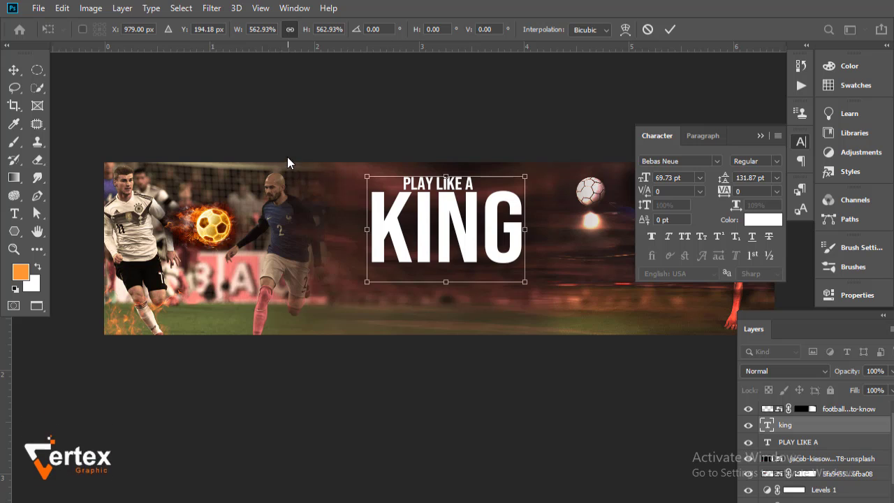
{"action": "left_click", "coordinate": [13, 70]}
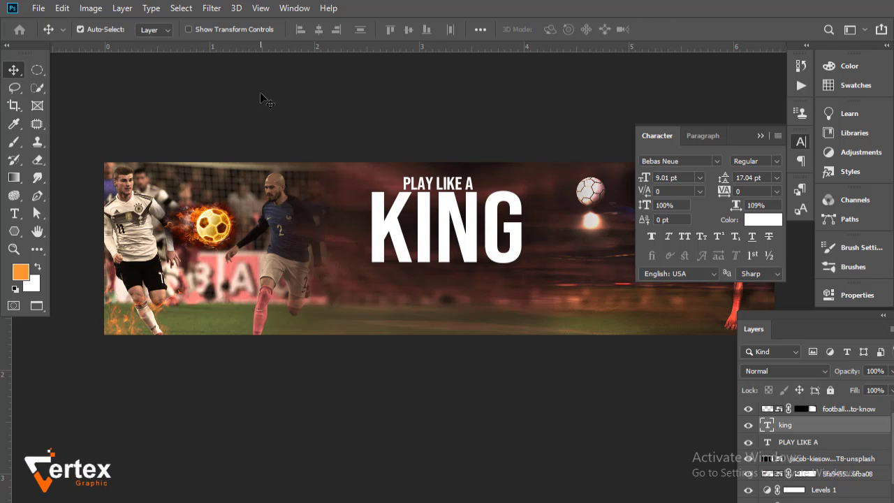
{"action": "left_click", "coordinate": [260, 92]}
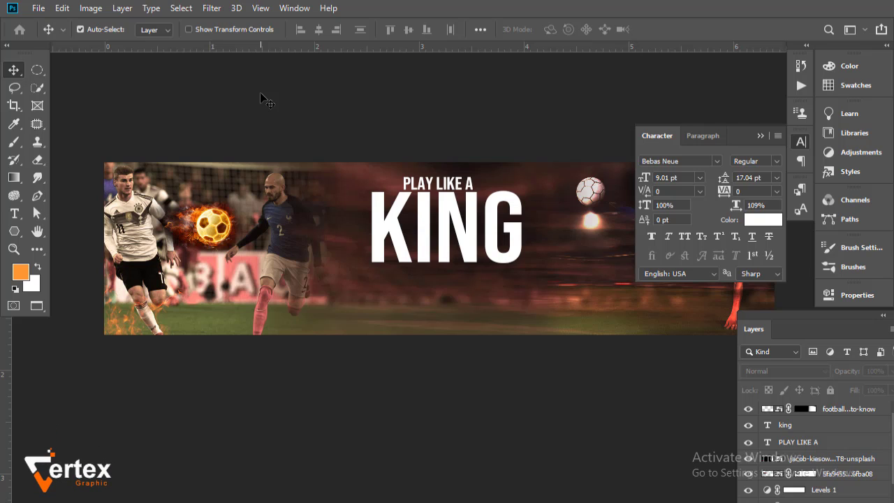
- Duplicate the "PLAY LIKE A" text down to the banner's lower edge and replace the copy's wording with "WORLD LARGEST FOOTBALL"
{"action": "left_click", "coordinate": [453, 189]}
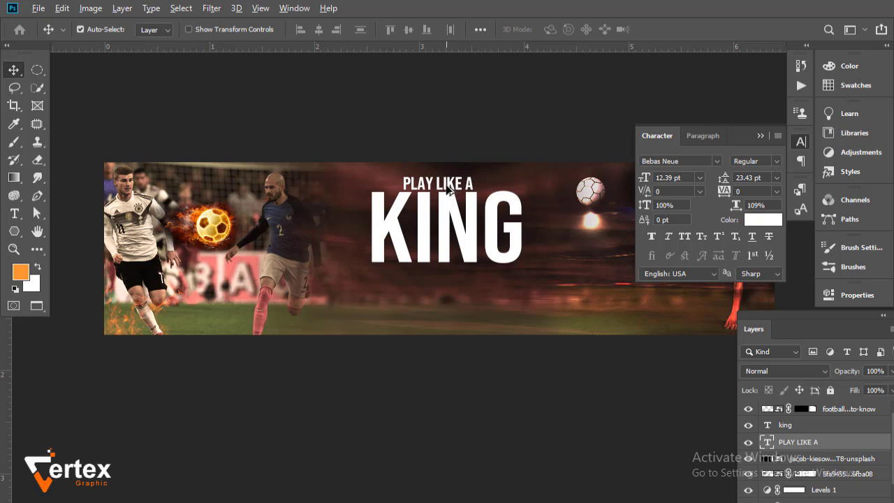
{"action": "left_click_drag", "start_coordinate": [449, 189], "coordinate": [447, 317]}
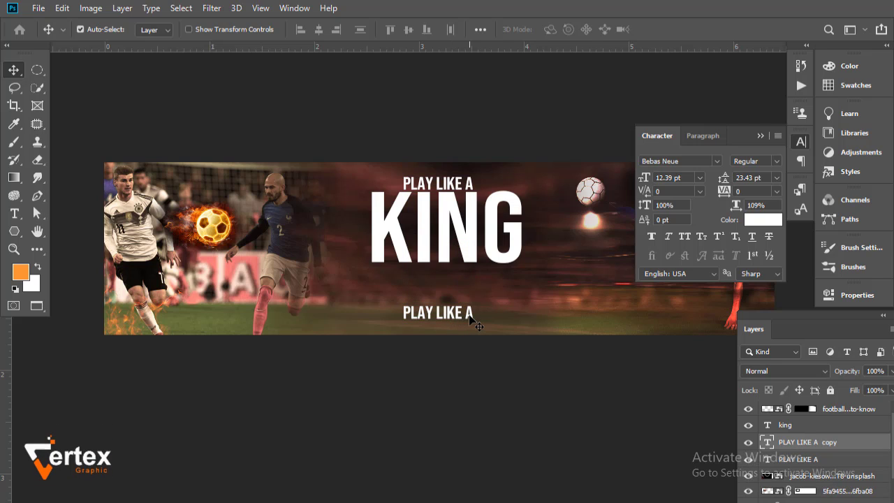
{"action": "double_click", "coordinate": [469, 314]}
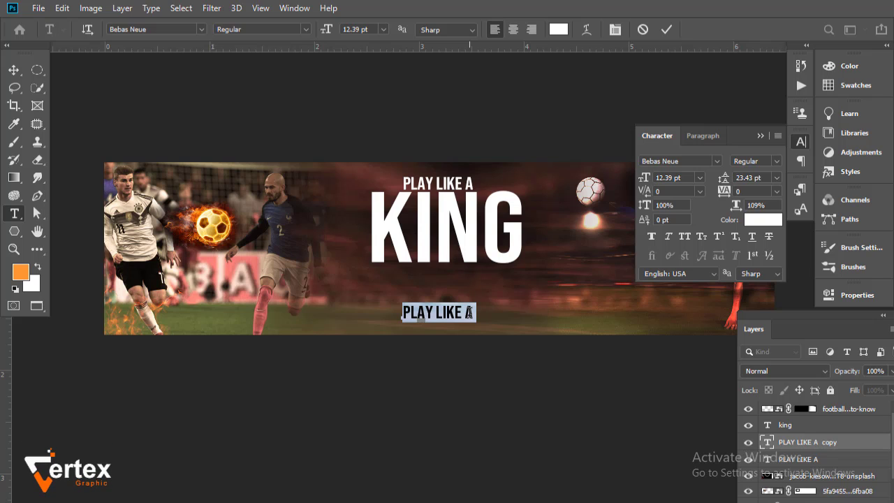
{"action": "type", "text": "WO"}
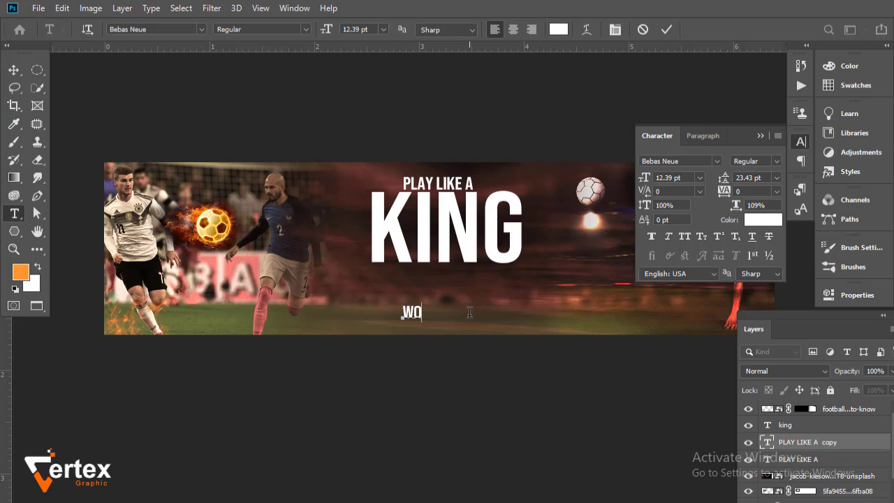
{"action": "type", "text": "RLD LARG"}
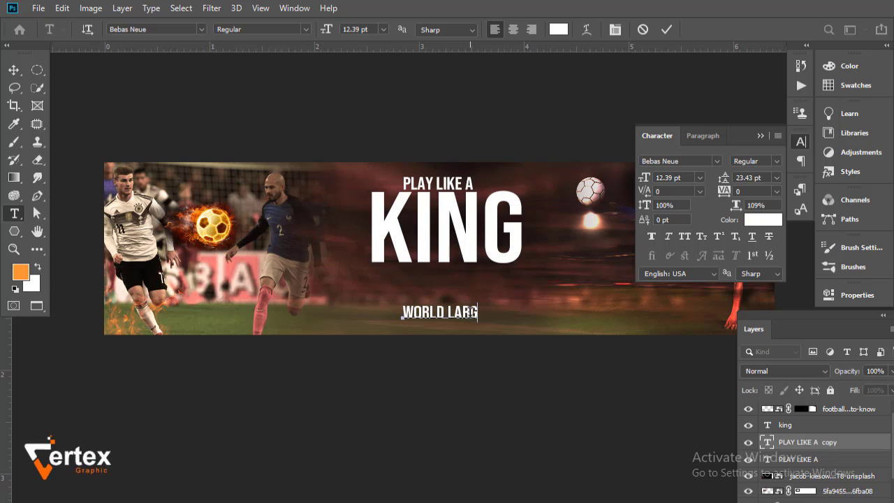
{"action": "type", "text": "EST "}
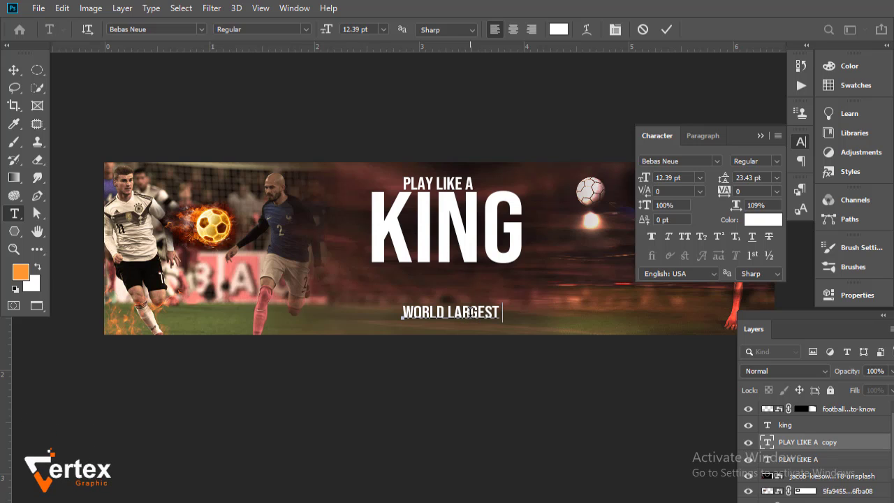
{"action": "type", "text": "FOOTBALL"}
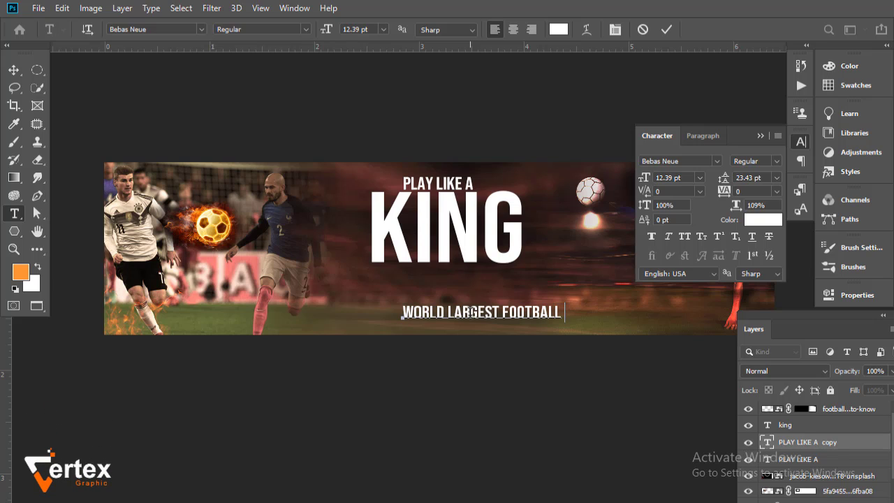
- Add "CHAMPIONSHIP" as a second line of the "WORLD LARGEST FOOTBALL" text and set its leading to 12.43 pt
{"action": "key", "text": "BackSpace"}
{"action": "key", "text": "Return"}
{"action": "type", "text": "CHAMPTI"}
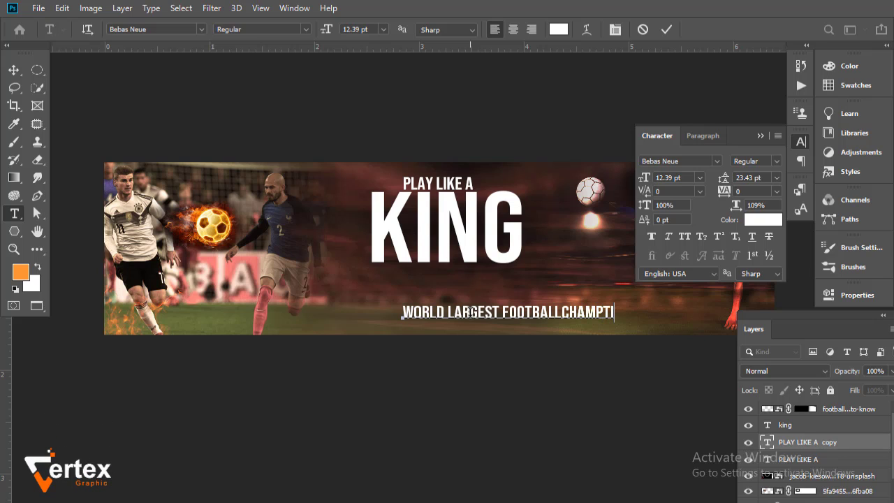
{"action": "type", "text": "NSHIP"}
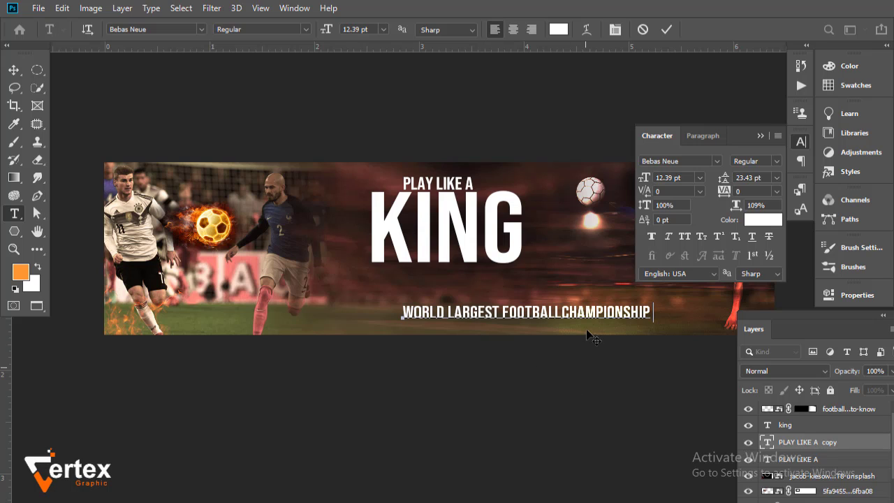
{"action": "double_click", "coordinate": [563, 312]}
{"action": "left_click", "coordinate": [562, 312]}
{"action": "key", "text": "Return"}
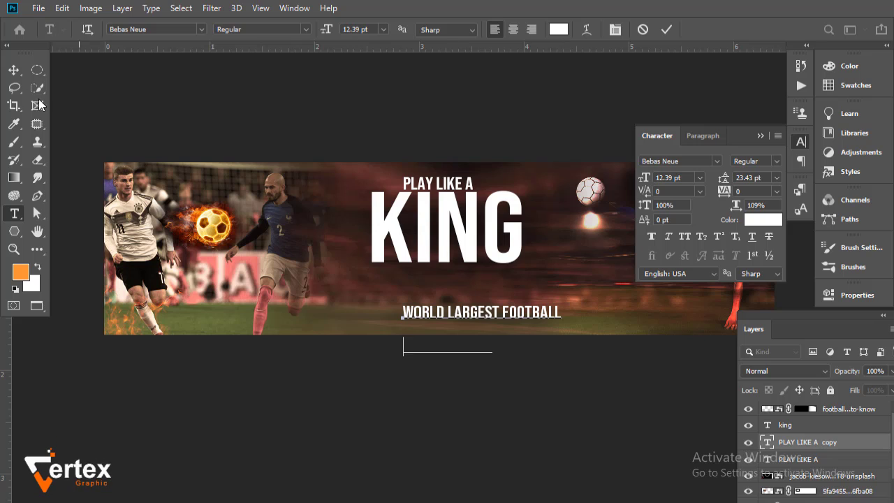
{"action": "left_click", "coordinate": [5, 73]}
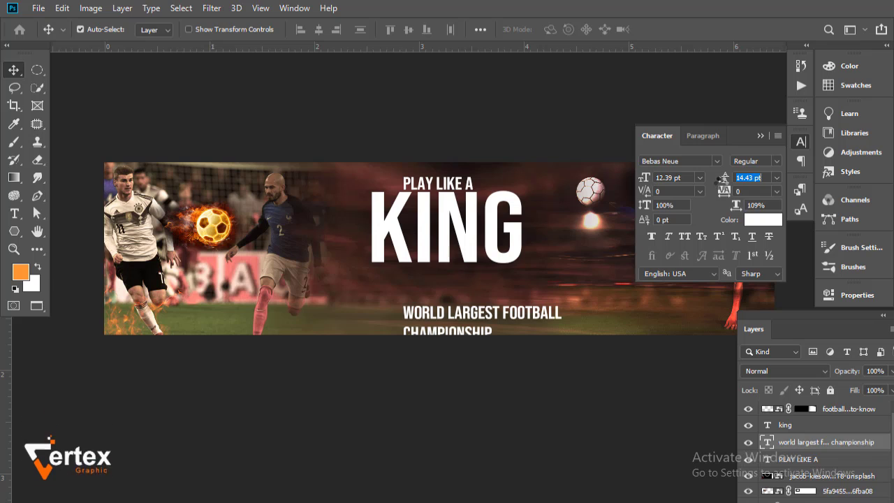
{"action": "left_click_drag", "start_coordinate": [717, 179], "coordinate": [724, 180]}
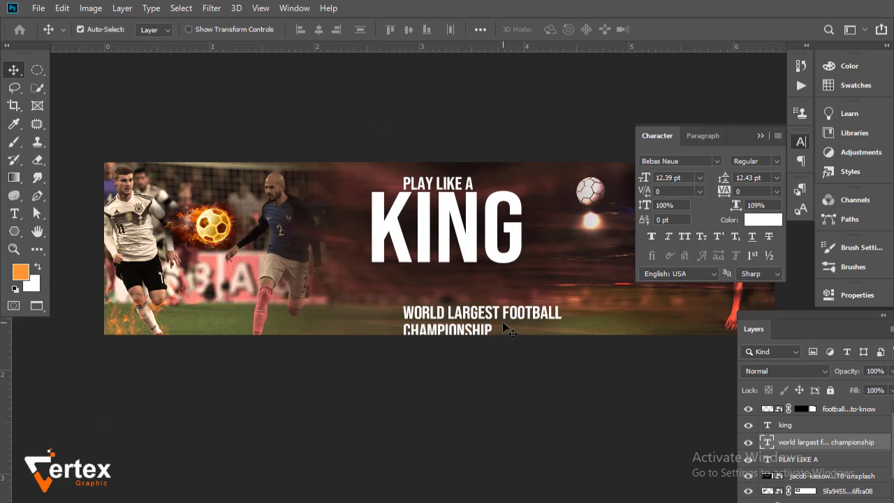
- Indent "CHAMPIONSHIP" with spaces so it sits centred under "WORLD LARGEST FOOTBALL", and move the text block slightly up and left
{"action": "double_click", "coordinate": [408, 329]}
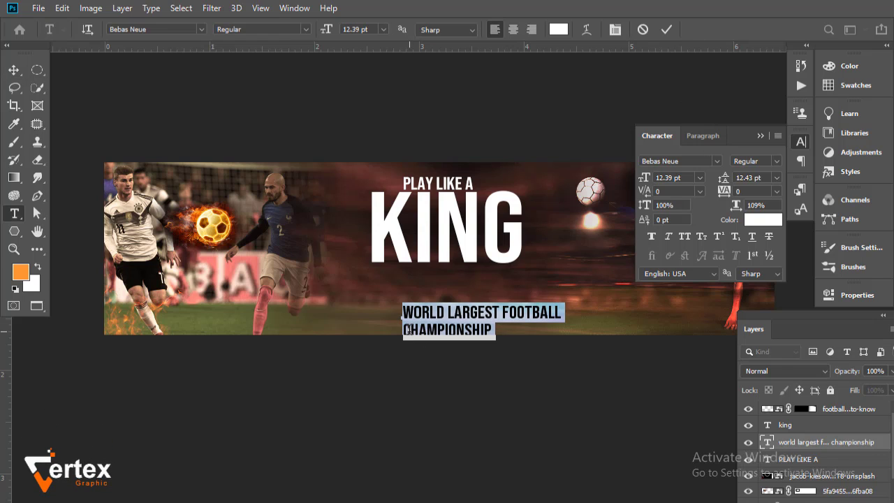
{"action": "left_click", "coordinate": [405, 329]}
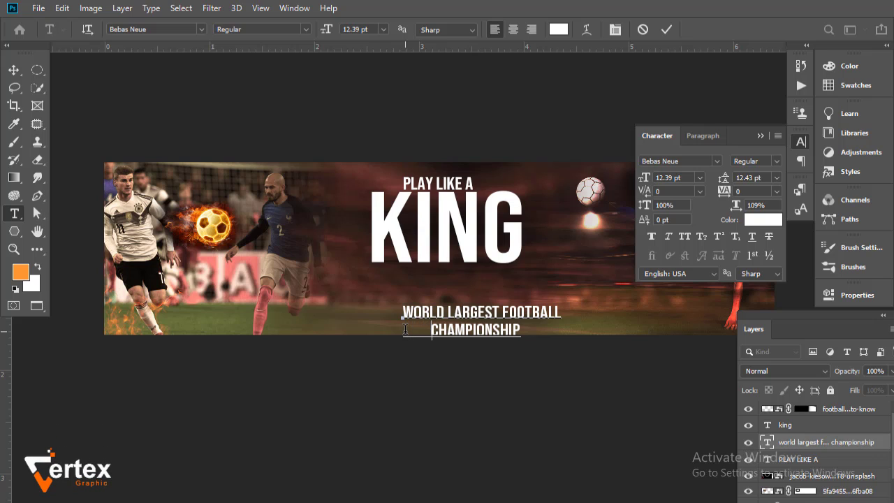
{"action": "left_click", "coordinate": [13, 70]}
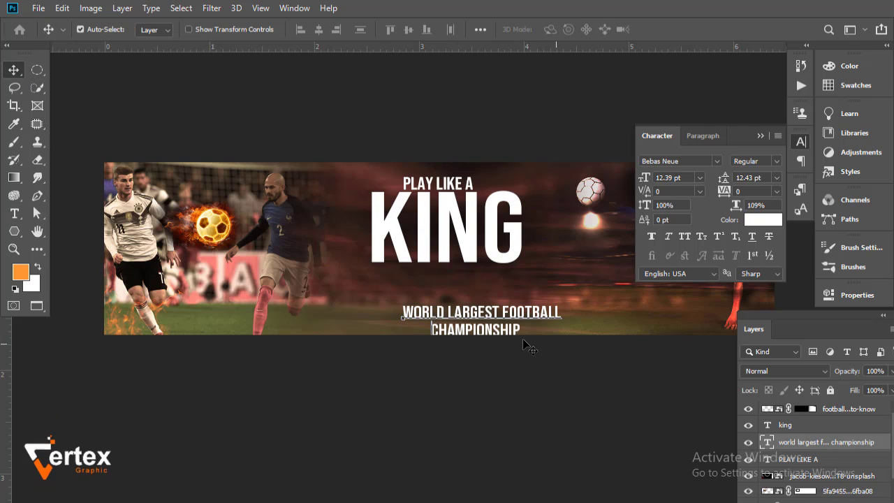
{"action": "left_click_drag", "start_coordinate": [505, 334], "coordinate": [487, 324]}
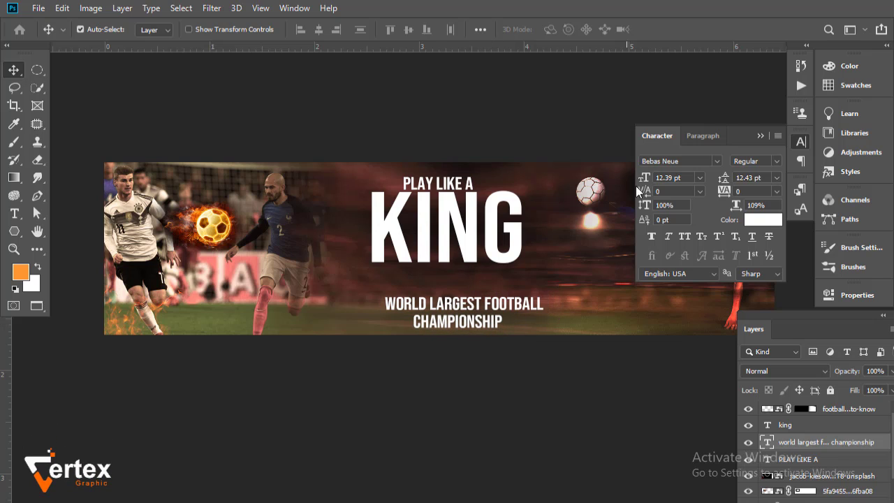
- Set the "WORLD LARGEST FOOTBALL CHAMPIONSHIP" text to 8.39 pt with 220 tracking and recentre it beneath "KING"
{"action": "left_click_drag", "start_coordinate": [645, 183], "coordinate": [637, 180]}
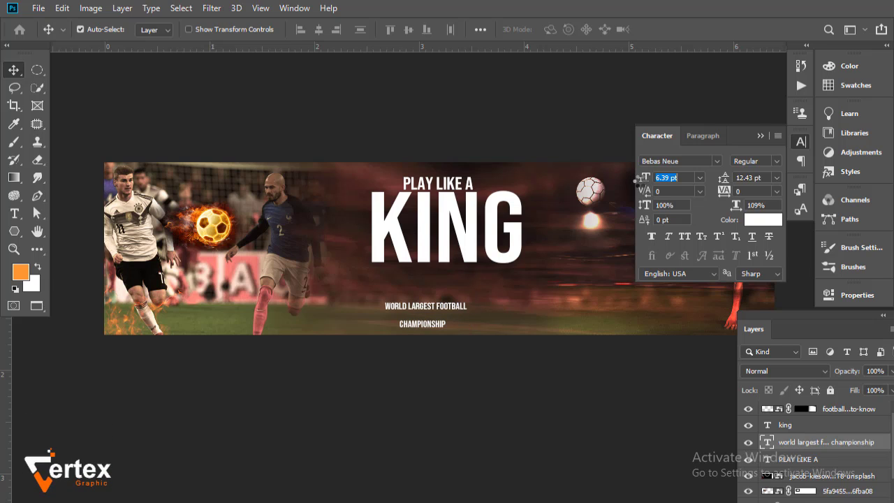
{"action": "left_click_drag", "start_coordinate": [638, 181], "coordinate": [640, 179]}
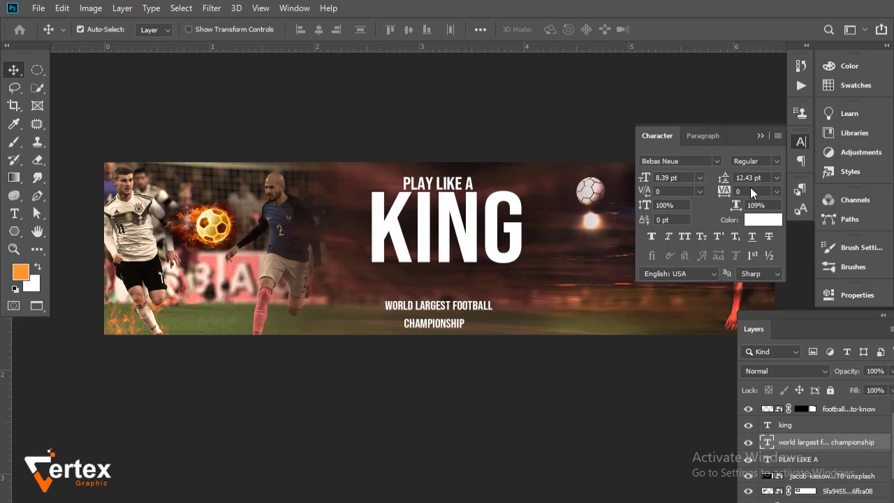
{"action": "left_click_drag", "start_coordinate": [724, 191], "coordinate": [728, 196]}
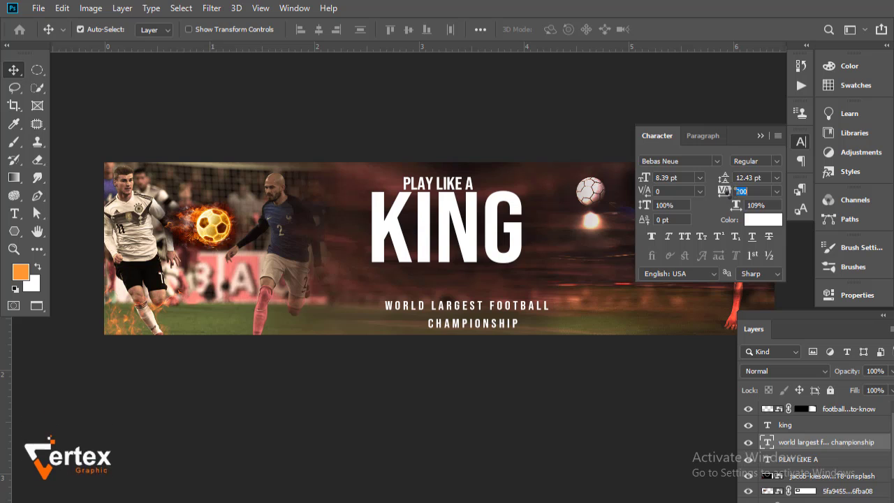
{"action": "left_click_drag", "start_coordinate": [494, 309], "coordinate": [480, 310]}
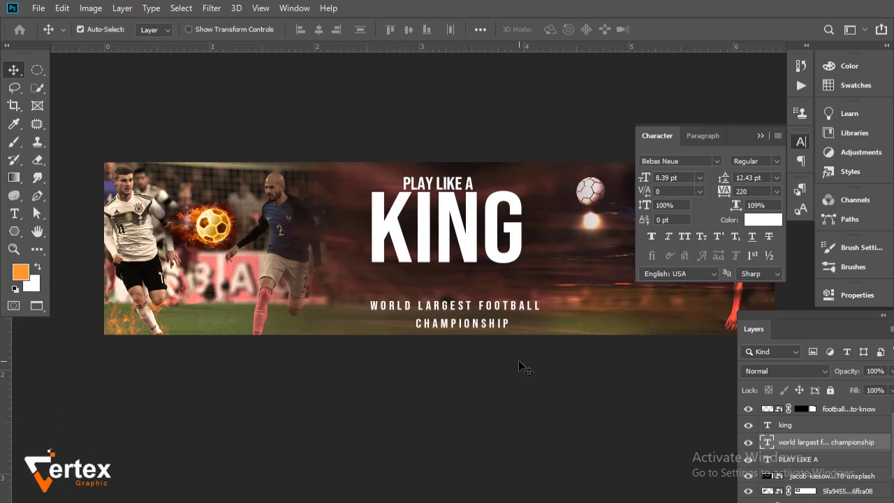
- Add an orange-to-transparent Gradient fill layer above the "KING" text layer
{"action": "left_click", "coordinate": [442, 223]}
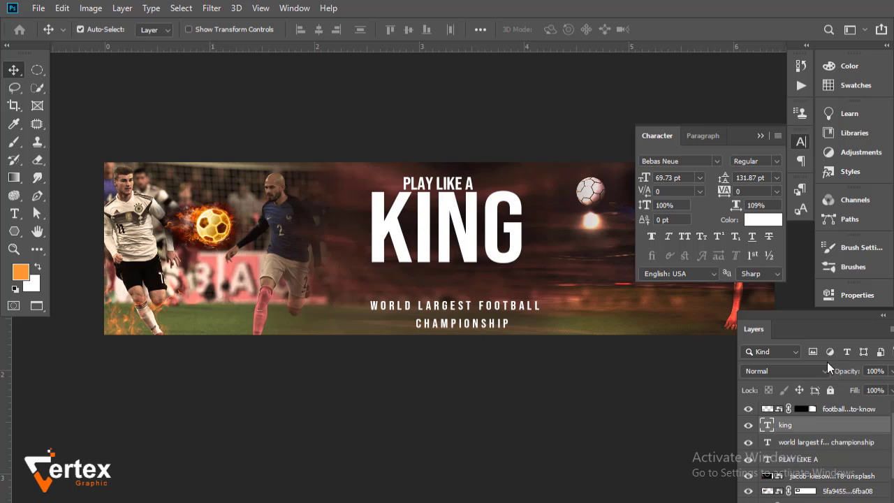
{"action": "left_click", "coordinate": [801, 142]}
{"action": "left_click_drag", "start_coordinate": [820, 315], "coordinate": [714, 230]}
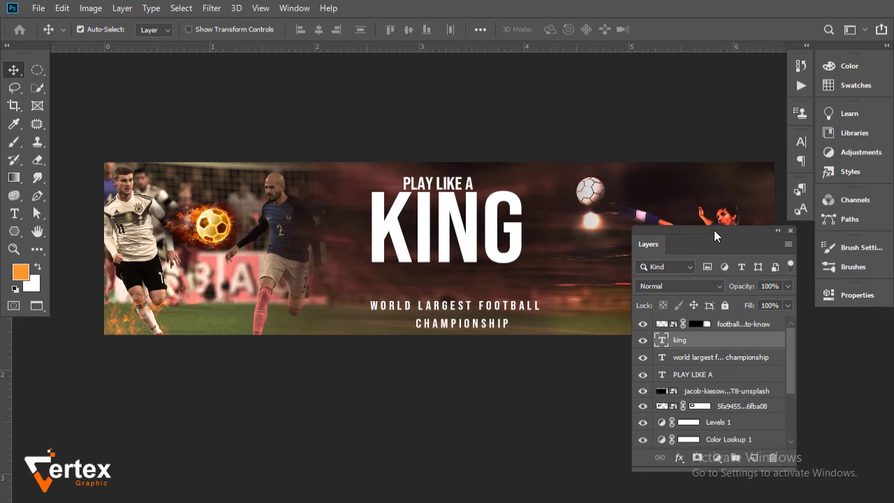
{"action": "left_click", "coordinate": [719, 461]}
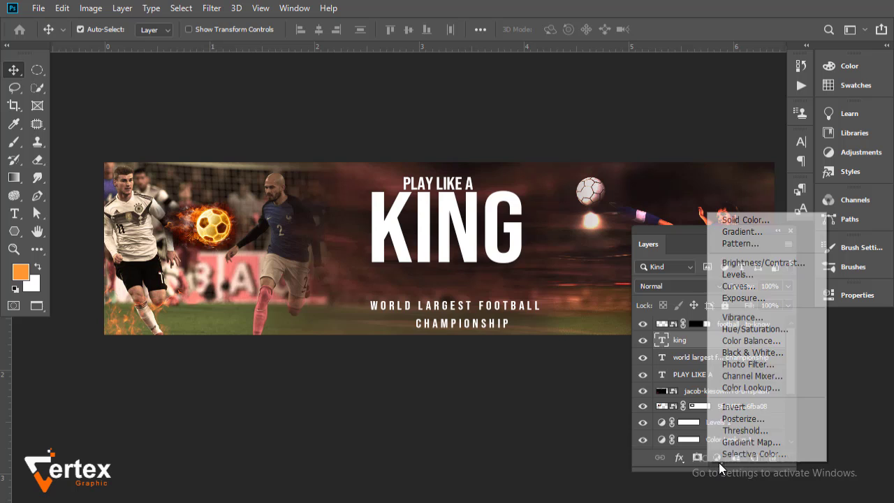
{"action": "left_click", "coordinate": [743, 232]}
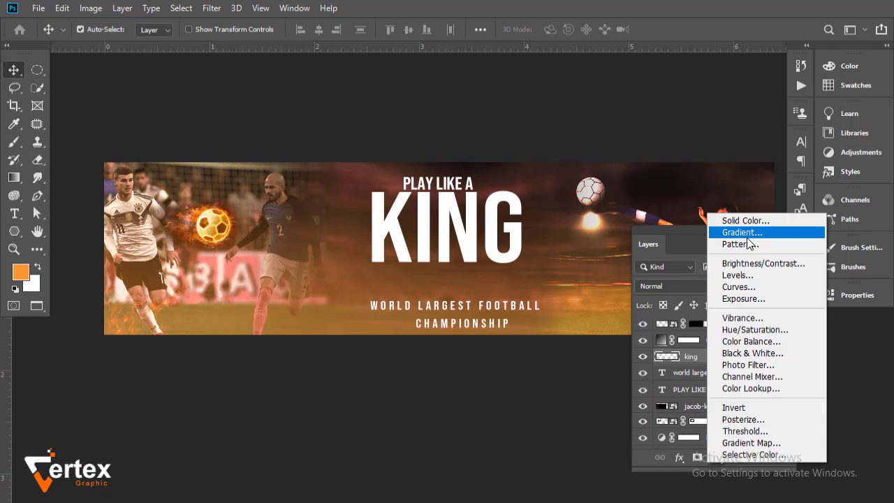
{"action": "left_click", "coordinate": [747, 234]}
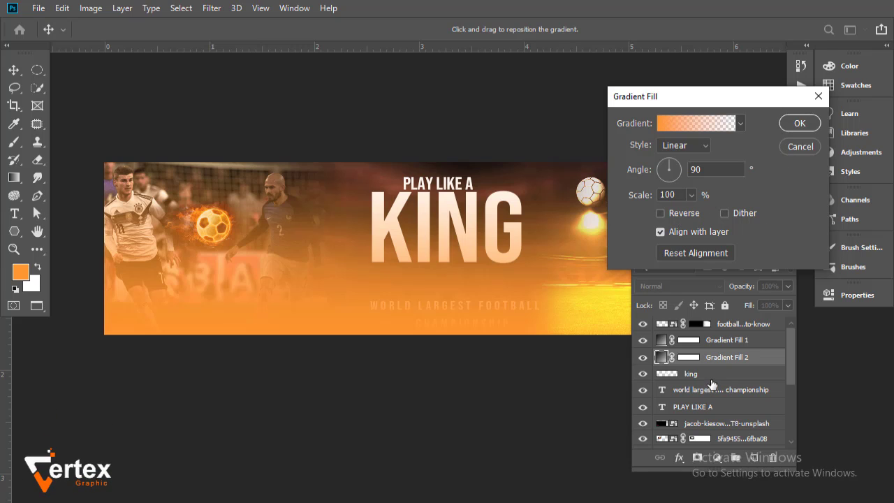
{"action": "left_click", "coordinate": [800, 146]}
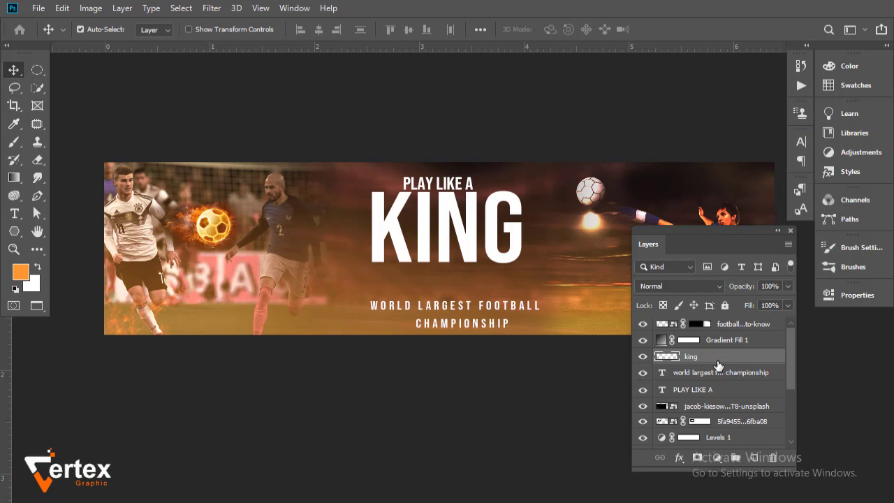
{"action": "right_click", "coordinate": [719, 365]}
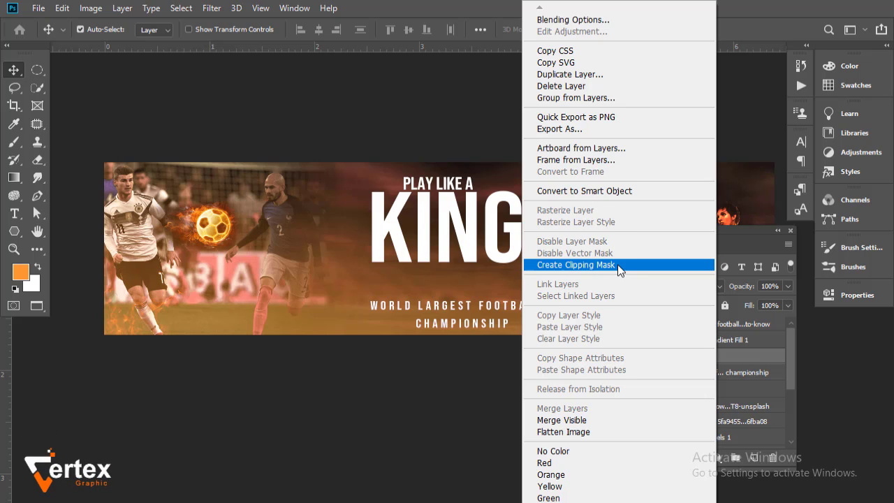
{"action": "left_click", "coordinate": [743, 210]}
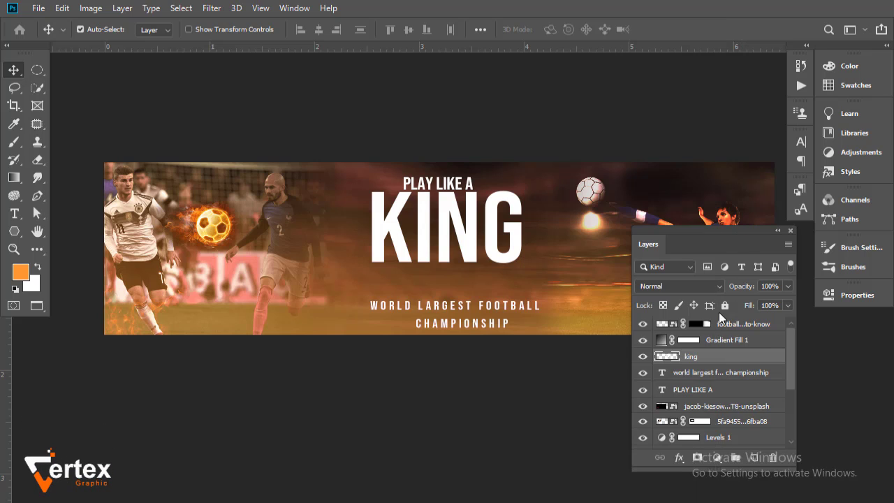
- Add a Gradient Overlay effect to the "king" layer and open its gradient presets, keeping the title in view
{"action": "double_click", "coordinate": [755, 365]}
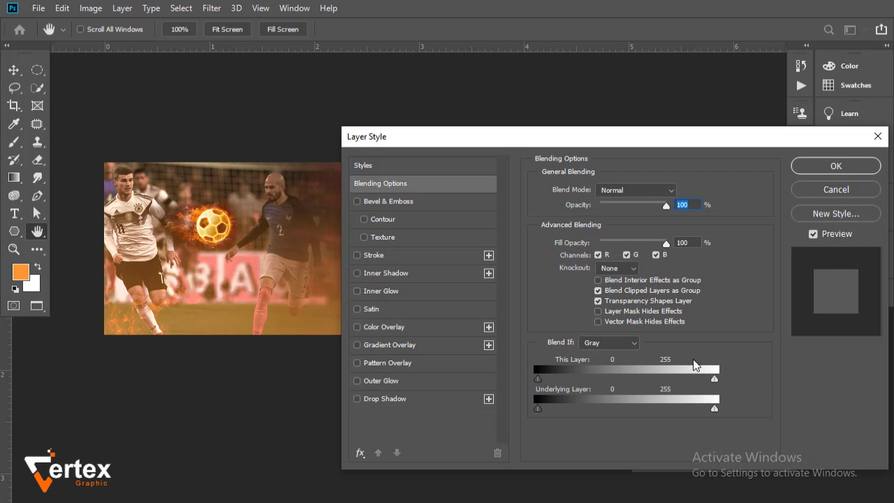
{"action": "left_click", "coordinate": [357, 345]}
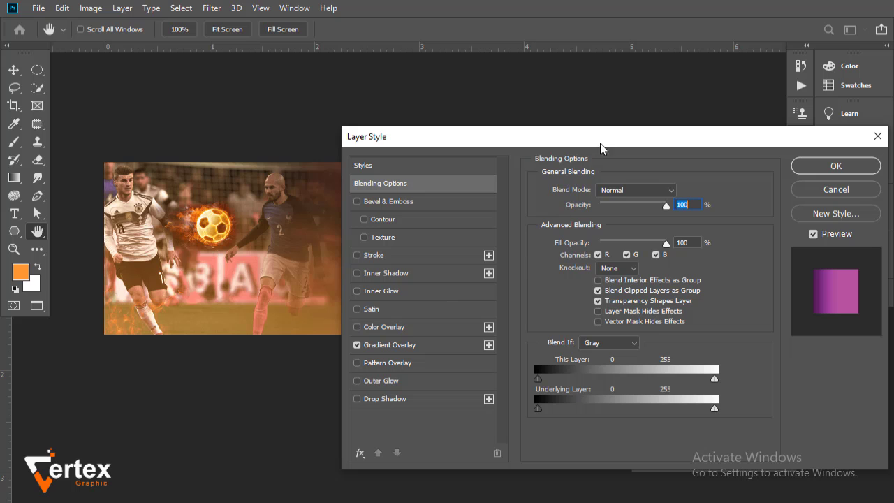
{"action": "left_click_drag", "start_coordinate": [635, 133], "coordinate": [203, 74]}
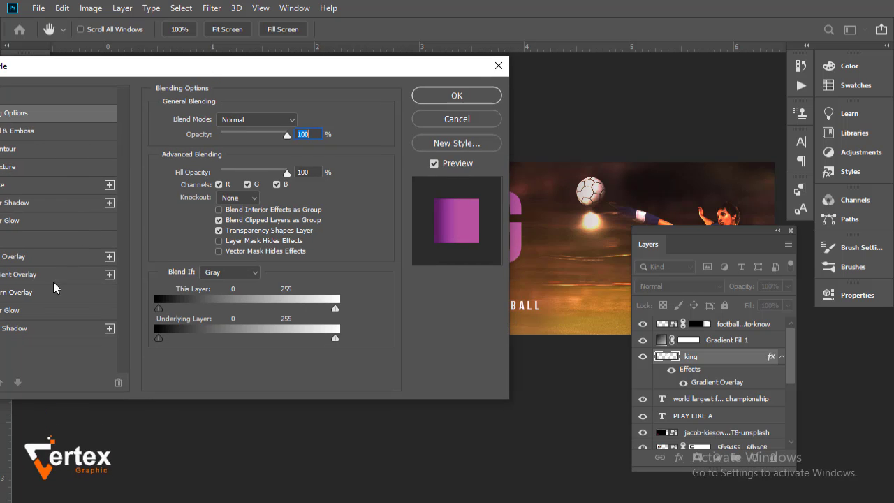
{"action": "left_click_drag", "start_coordinate": [140, 73], "coordinate": [213, 89]}
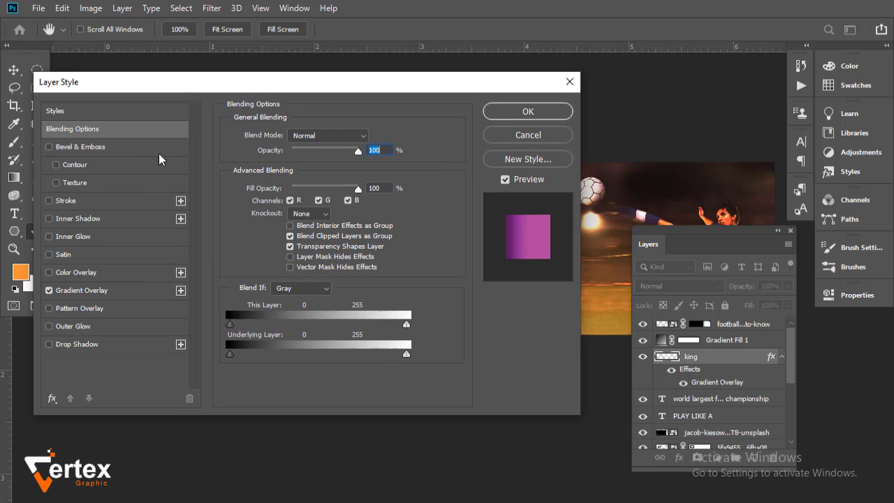
{"action": "left_click", "coordinate": [131, 288]}
{"action": "left_click_drag", "start_coordinate": [399, 81], "coordinate": [133, 80]}
{"action": "left_click", "coordinate": [88, 168]}
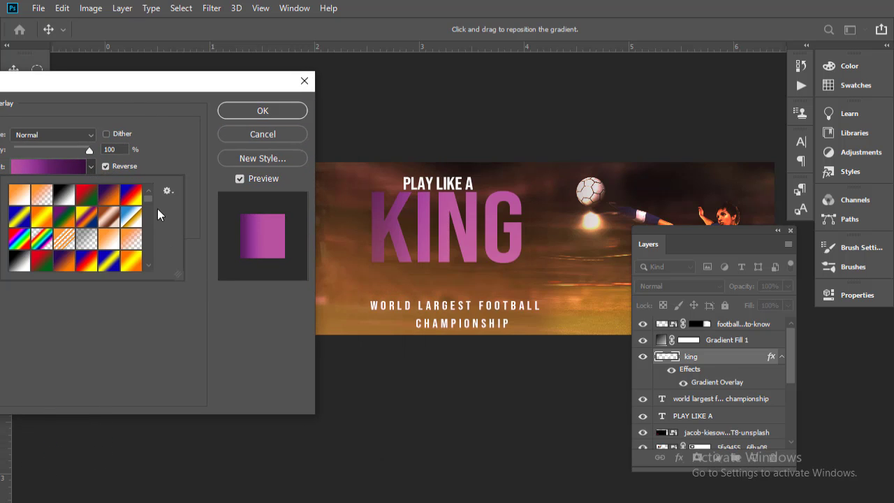
- Browse the gradient presets and try the light orange and blue-to-pale-blue gradients on the "KING" overlay
{"action": "scroll", "coordinate": [150, 263], "scroll_direction": "down", "scroll_amount": 3}
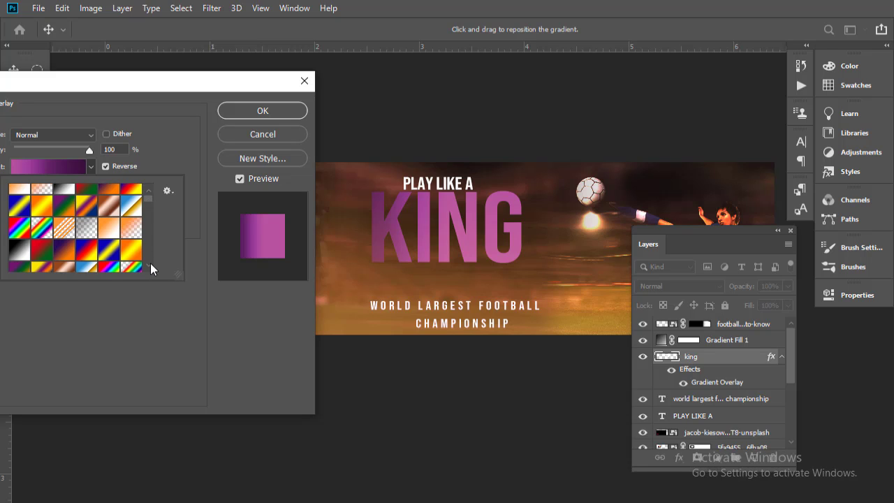
{"action": "scroll", "coordinate": [149, 266], "scroll_direction": "down", "scroll_amount": 4}
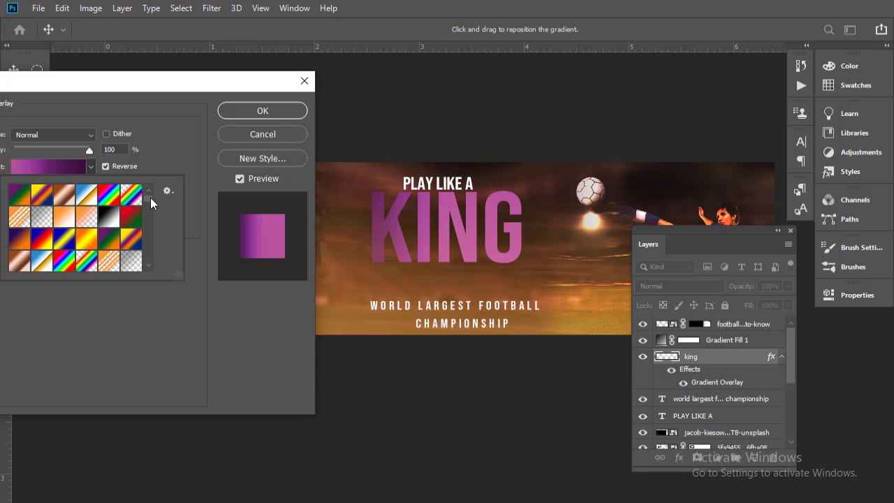
{"action": "left_click_drag", "start_coordinate": [150, 198], "coordinate": [153, 201]}
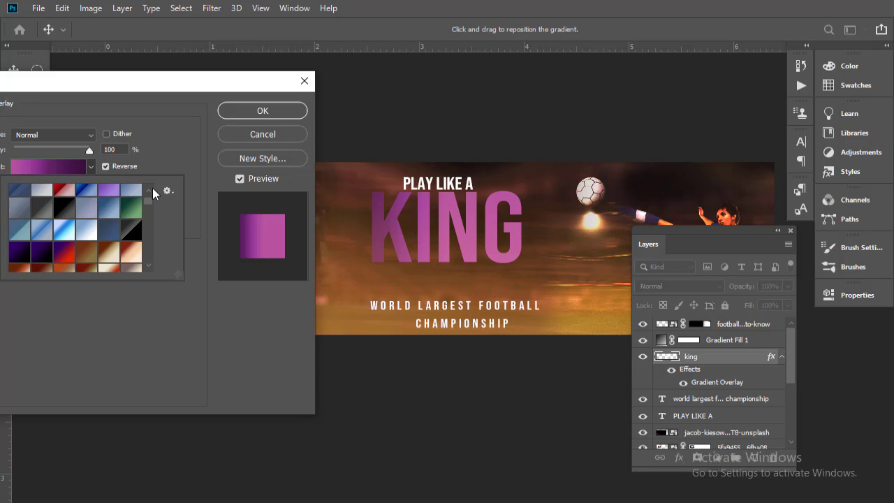
{"action": "left_click", "coordinate": [150, 188]}
{"action": "left_click", "coordinate": [149, 188]}
{"action": "left_click", "coordinate": [150, 188]}
{"action": "left_click", "coordinate": [149, 189]}
{"action": "left_click", "coordinate": [150, 189]}
{"action": "left_click", "coordinate": [149, 189]}
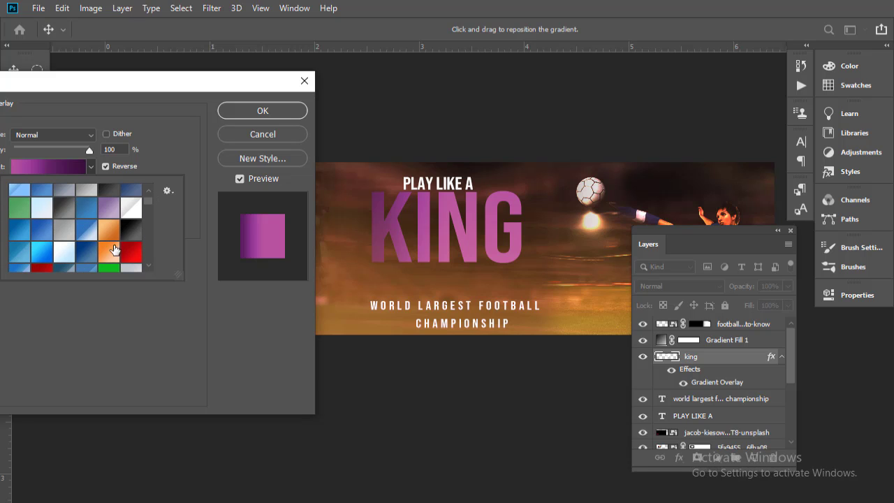
{"action": "left_click", "coordinate": [110, 253]}
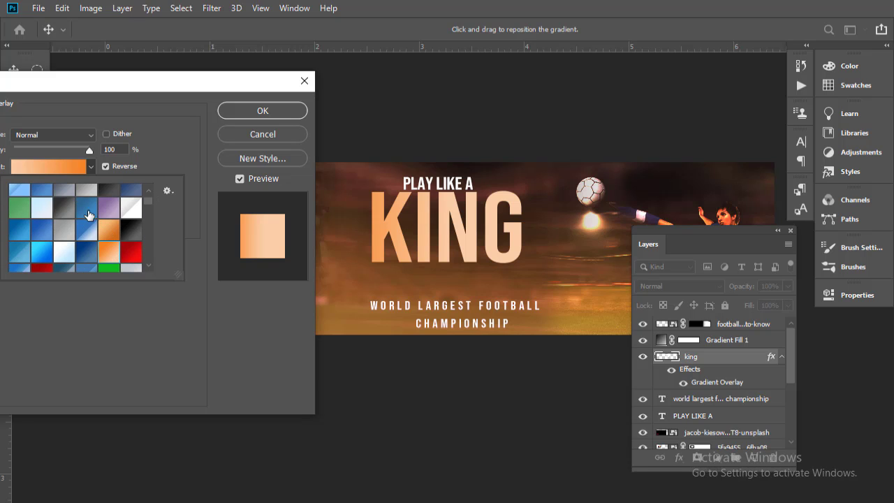
{"action": "left_click", "coordinate": [89, 215]}
{"action": "left_click", "coordinate": [91, 235]}
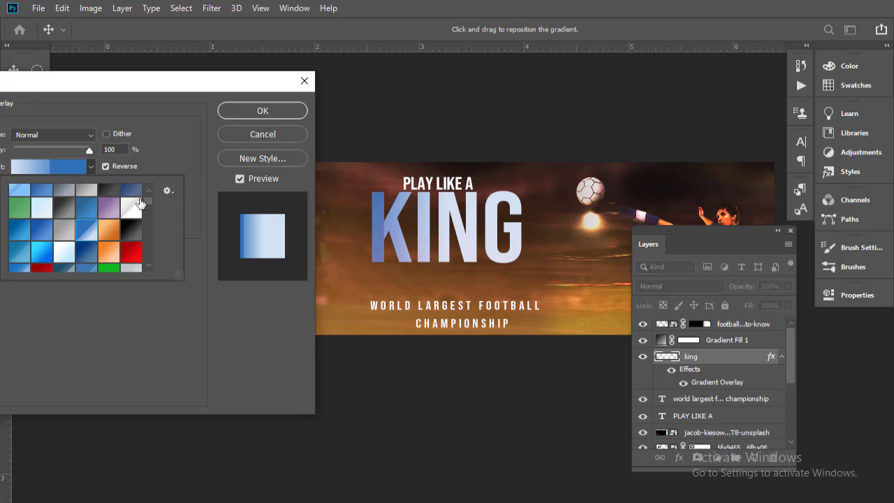
- Try the two-tone orange, red and yellow-orange gradient presets, plus a bright-to-dark red one, on the "KING" overlay
{"action": "scroll", "coordinate": [147, 196], "scroll_direction": "up", "scroll_amount": 5}
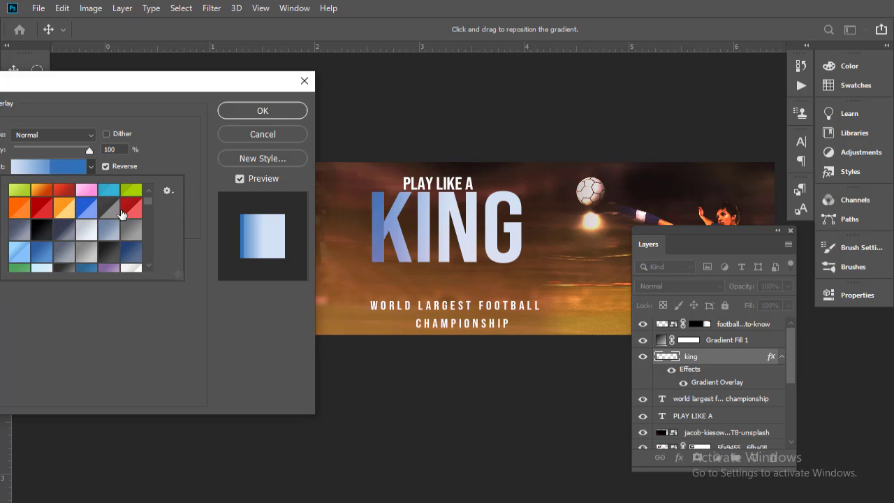
{"action": "left_click", "coordinate": [18, 210]}
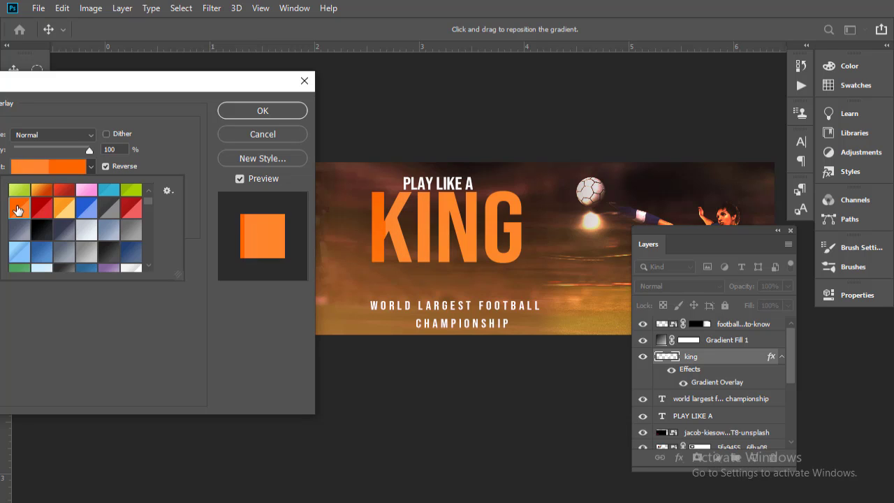
{"action": "left_click", "coordinate": [44, 216]}
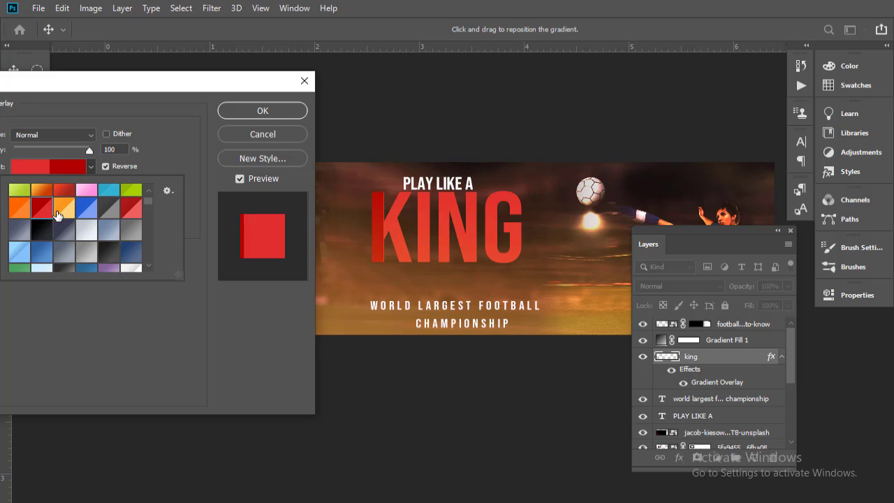
{"action": "left_click", "coordinate": [73, 209]}
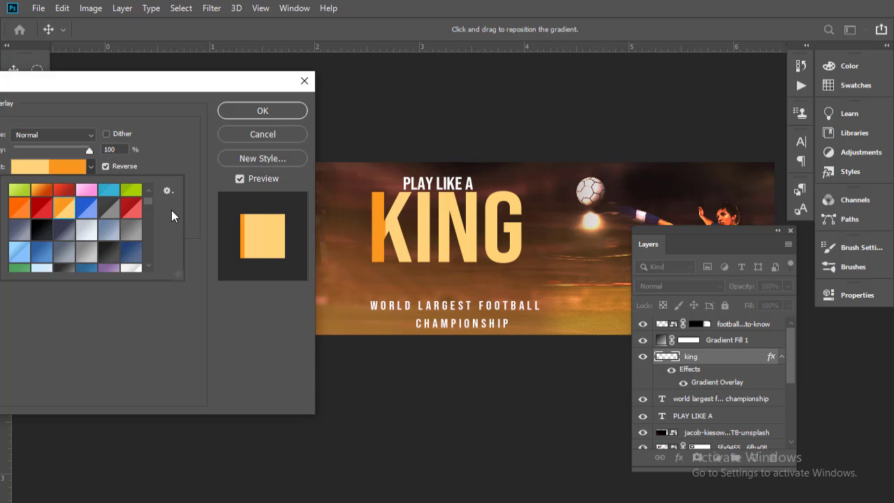
{"action": "scroll", "coordinate": [146, 263], "scroll_direction": "down", "scroll_amount": 10}
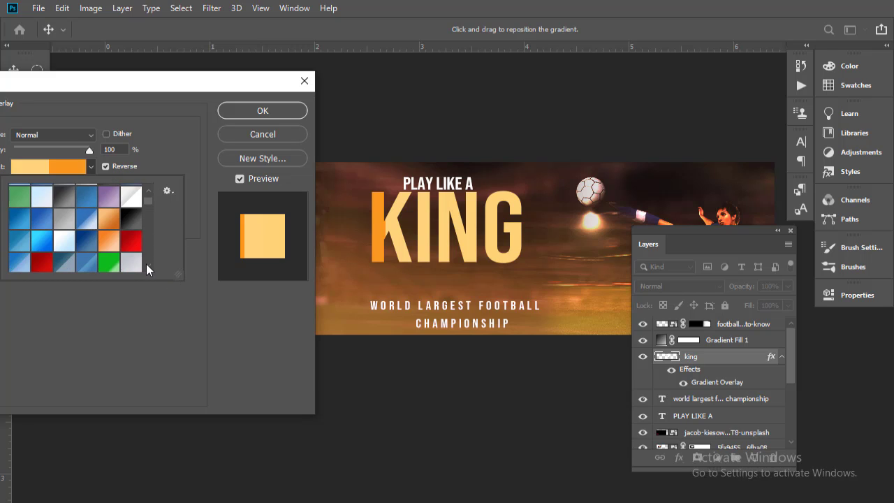
{"action": "left_click", "coordinate": [131, 193]}
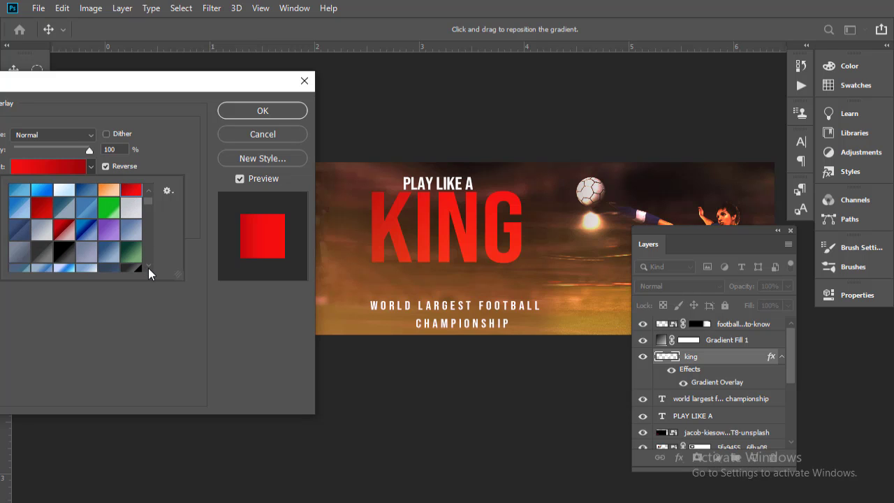
- Switch the "KING" gradient overlay to a yellow gradient preset from further down the preset list
{"action": "left_click", "coordinate": [149, 267]}
{"action": "scroll", "coordinate": [148, 263], "scroll_direction": "down", "scroll_amount": 10}
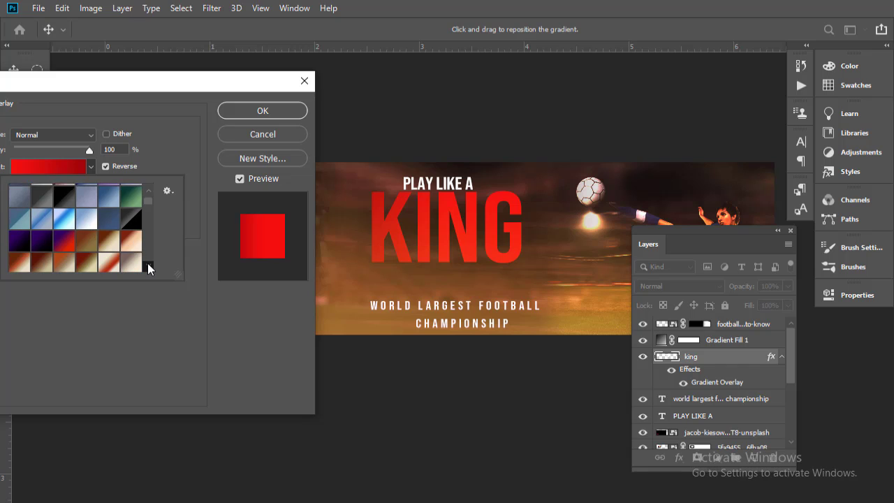
{"action": "scroll", "coordinate": [148, 262], "scroll_direction": "down", "scroll_amount": 10}
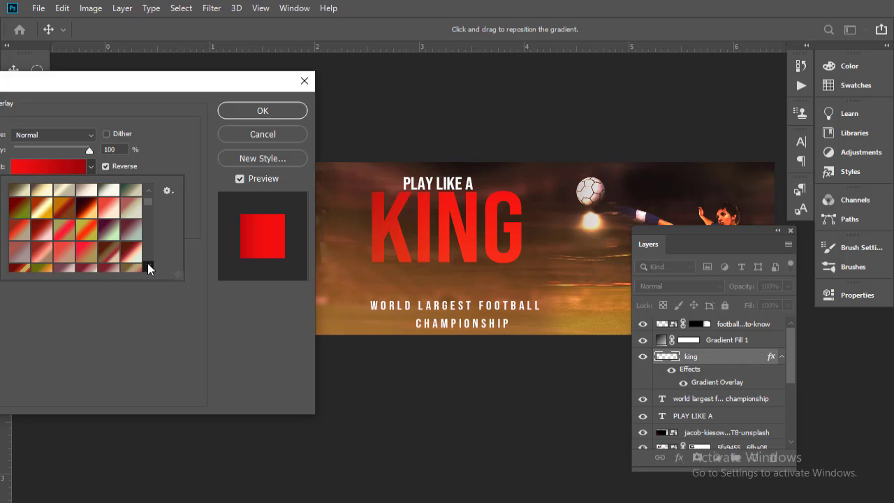
{"action": "scroll", "coordinate": [148, 262], "scroll_direction": "down", "scroll_amount": 10}
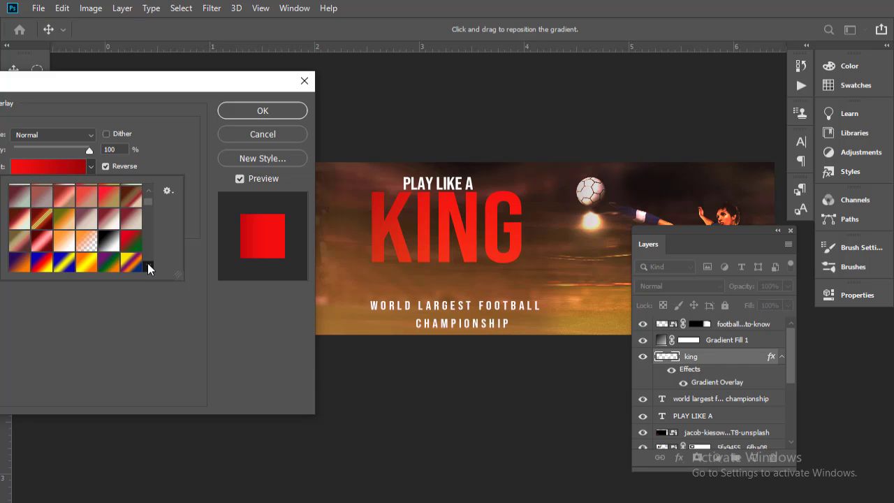
{"action": "scroll", "coordinate": [148, 263], "scroll_direction": "down", "scroll_amount": 10}
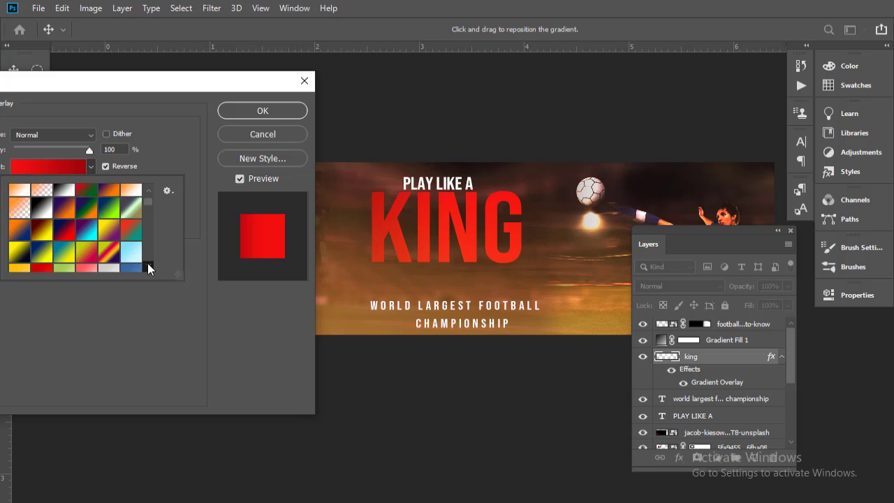
{"action": "scroll", "coordinate": [147, 263], "scroll_direction": "down", "scroll_amount": 2}
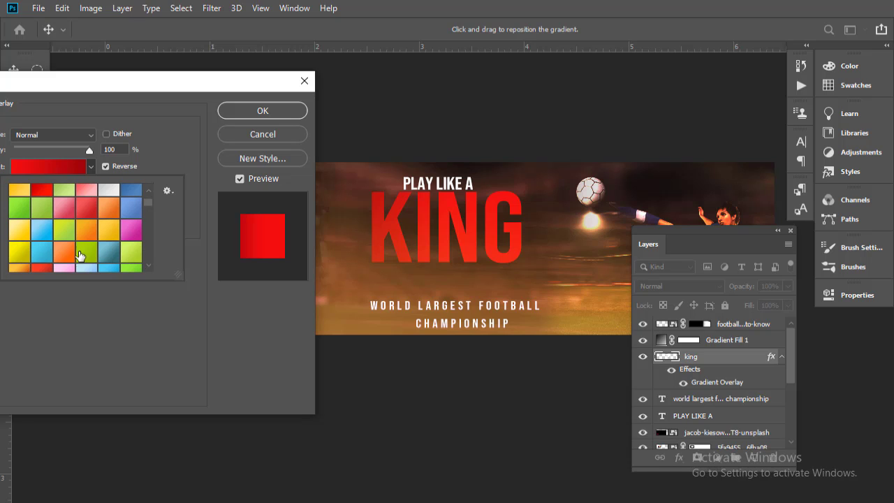
{"action": "left_click", "coordinate": [13, 239]}
{"action": "left_click", "coordinate": [18, 255]}
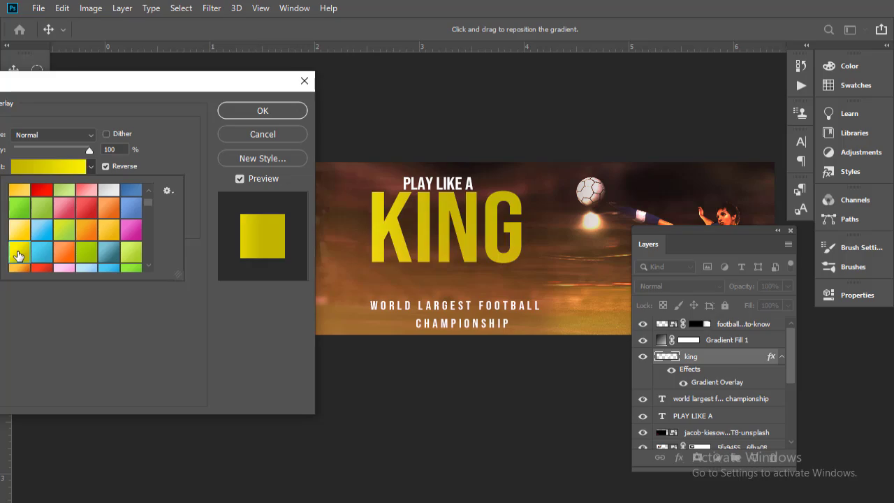
{"action": "left_click", "coordinate": [19, 233]}
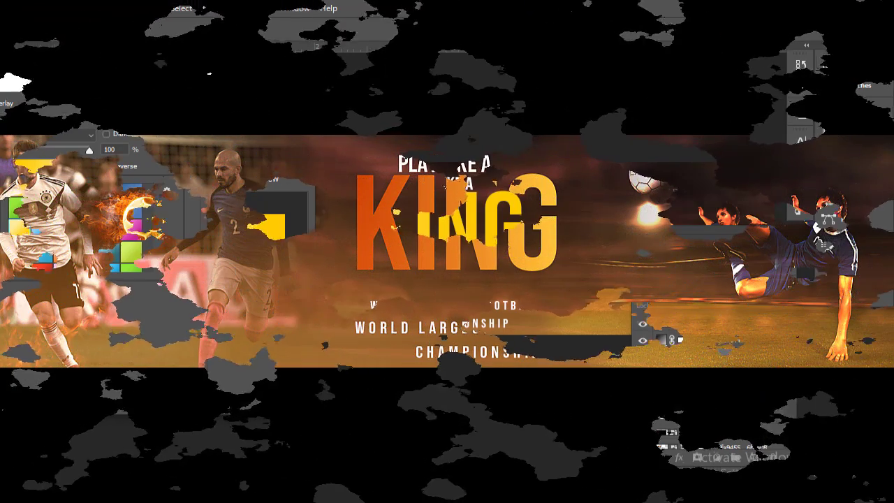